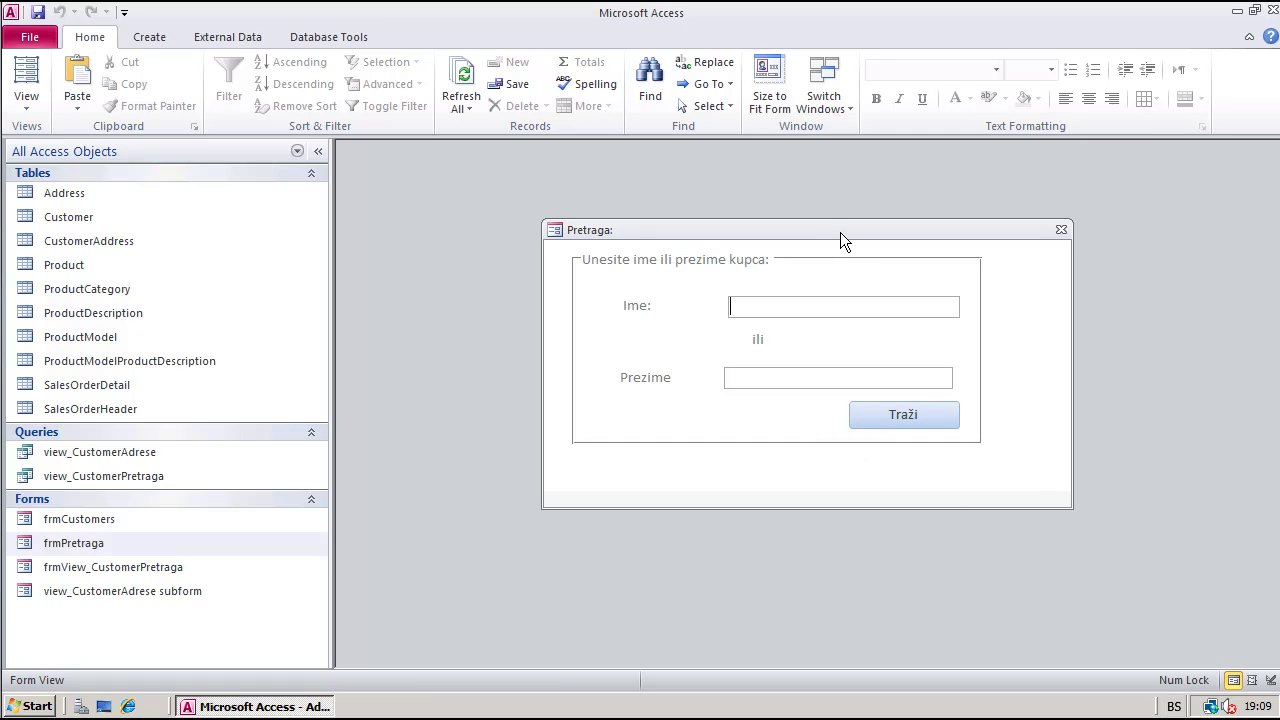
# Close the Pretraga search form, view the records of the Customer table, and close the table
pyautogui.moveTo(841, 234); pyautogui.dragTo(813, 233)
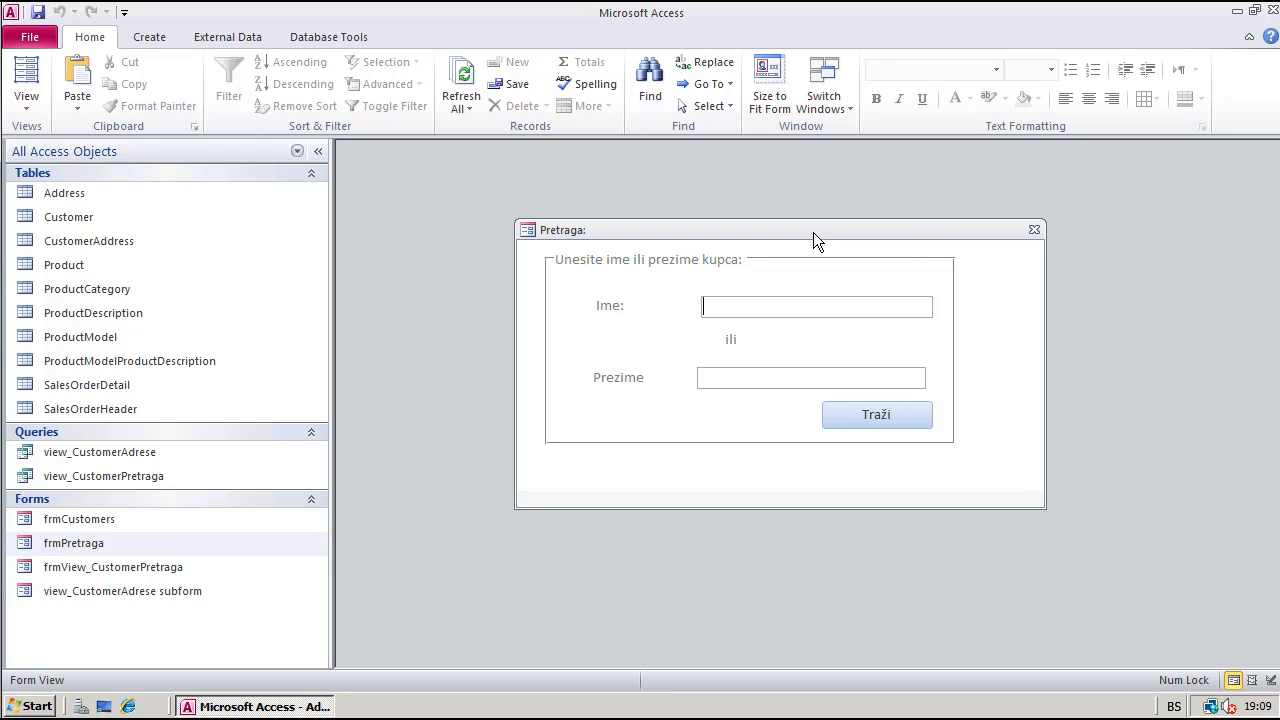
pyautogui.click(1034, 231)
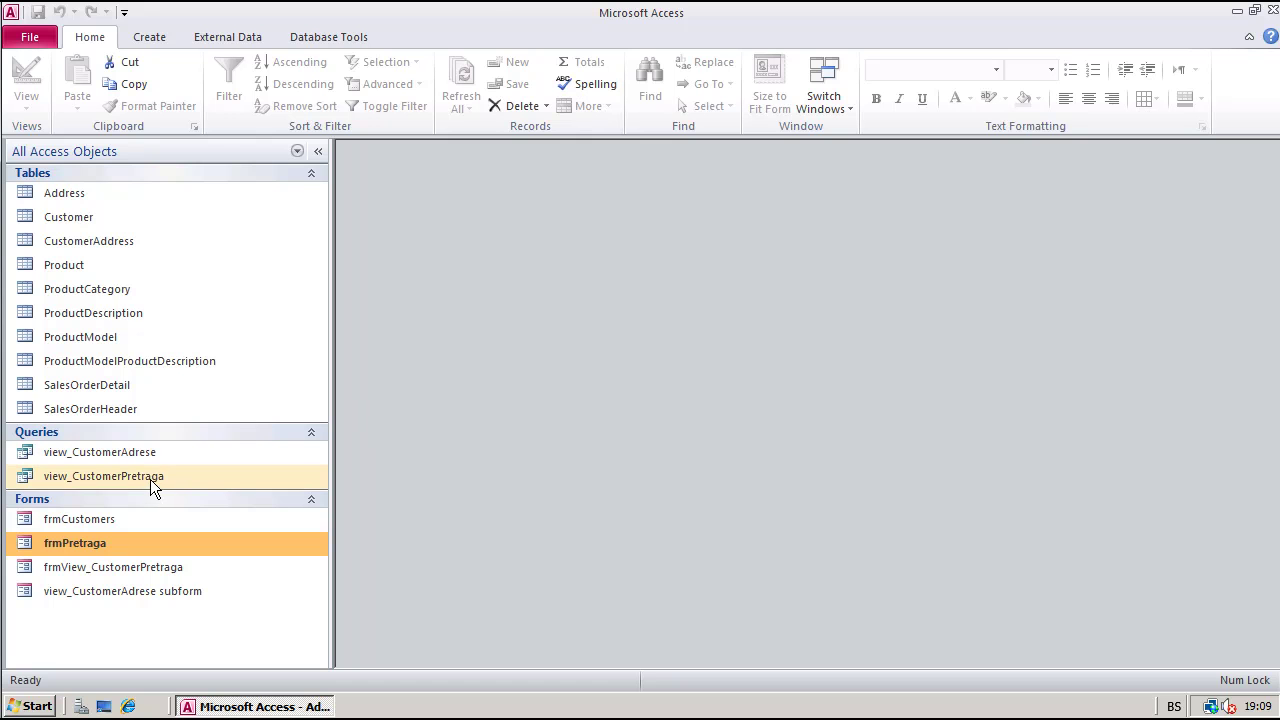
pyautogui.doubleClick(85, 223)
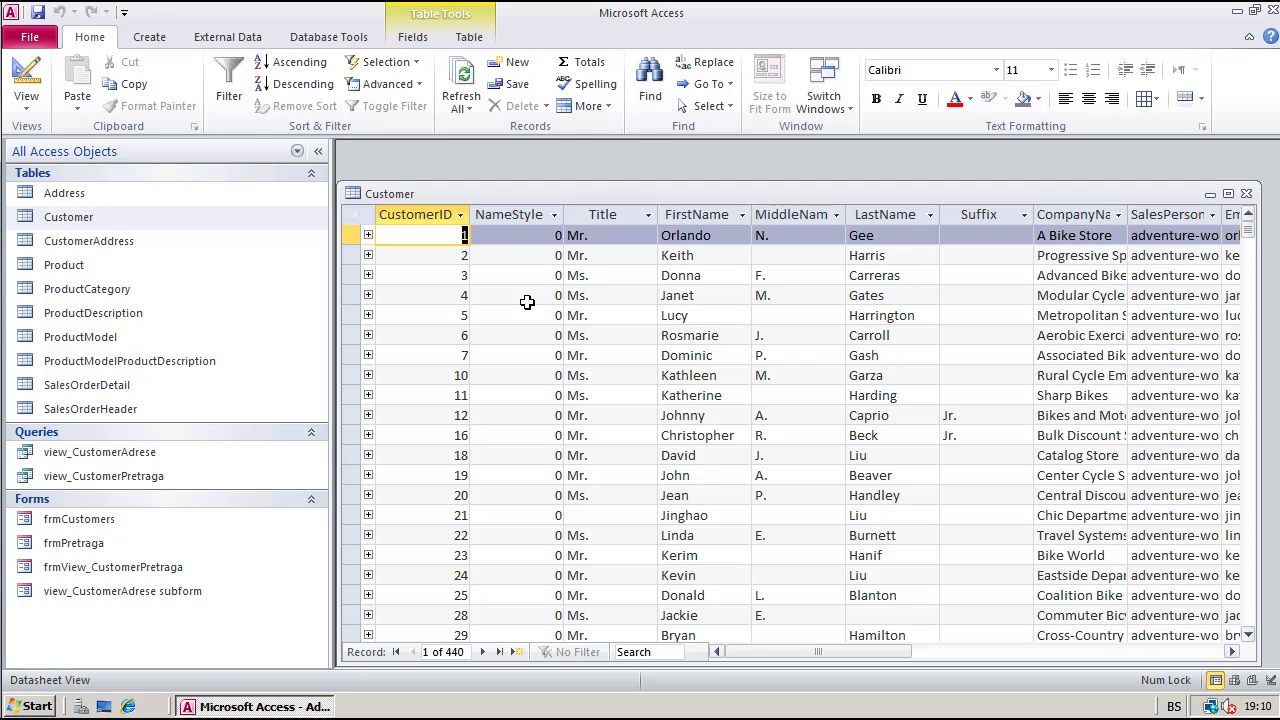
pyautogui.click(1246, 193)
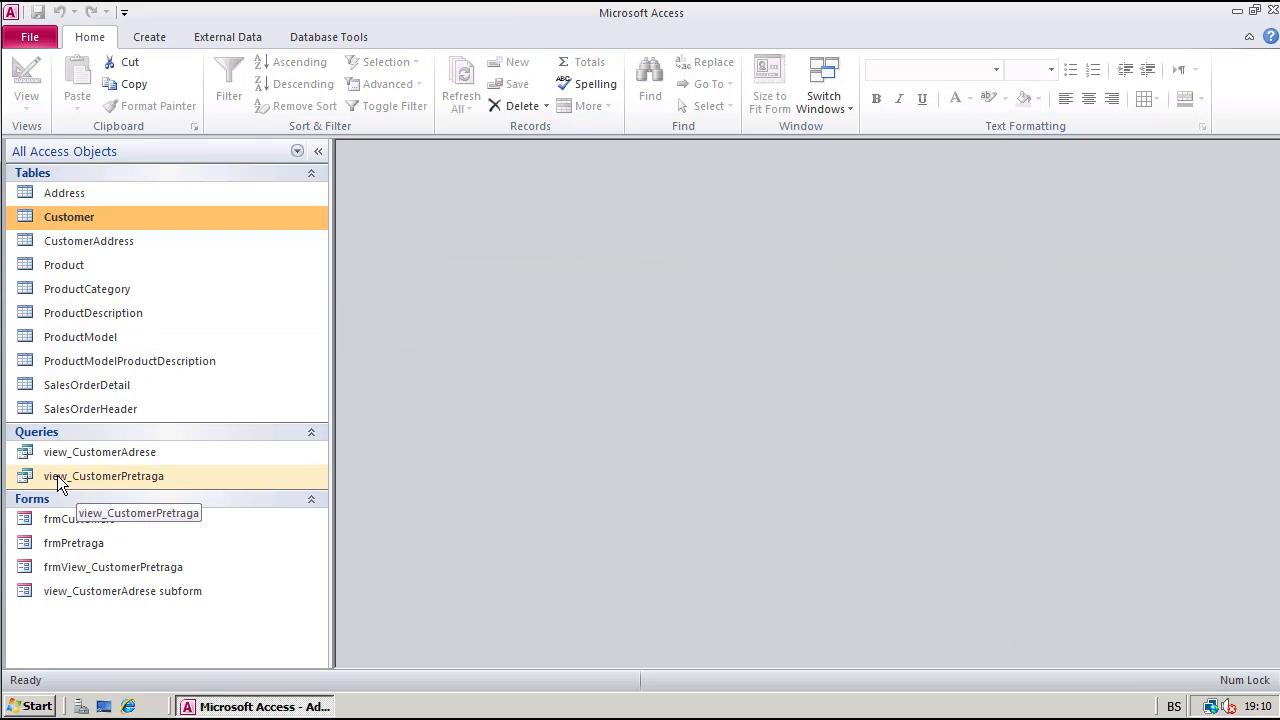
# Open the view_CustomerPretraga query in Design View, hide its property sheet, and run it to check its columns before returning to the design
pyautogui.rightClick(102, 478)
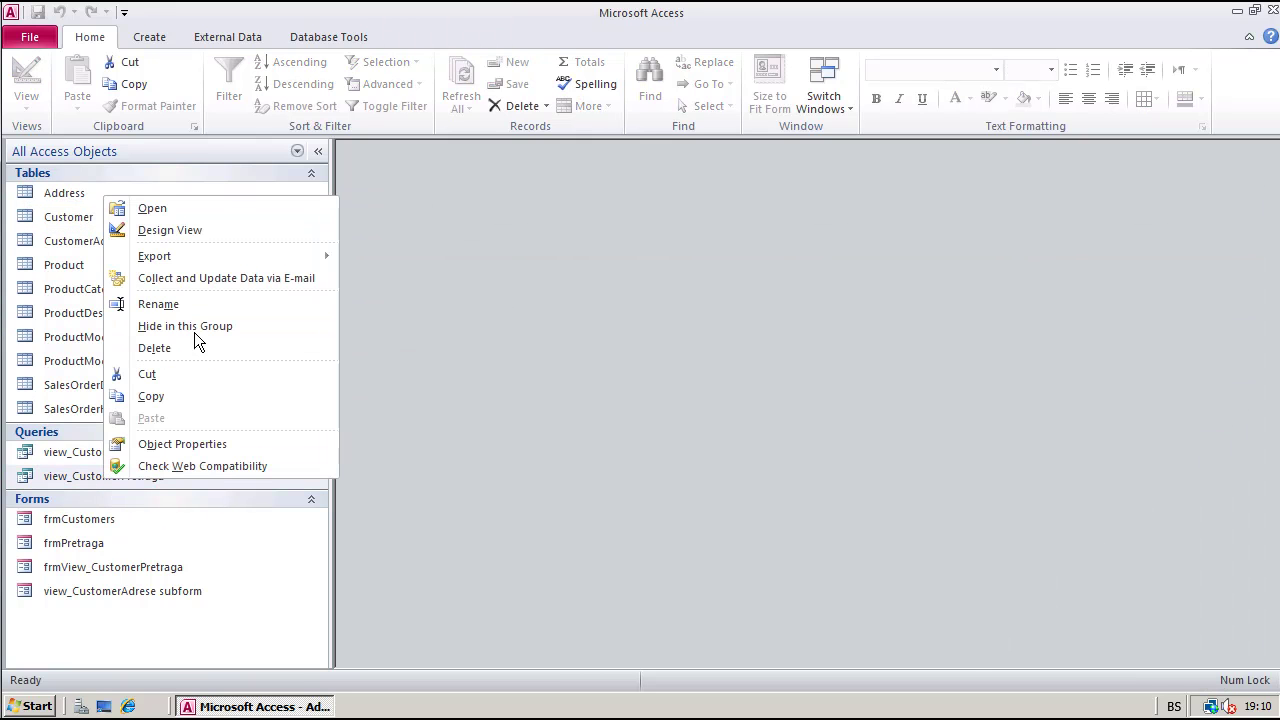
pyautogui.click(196, 234)
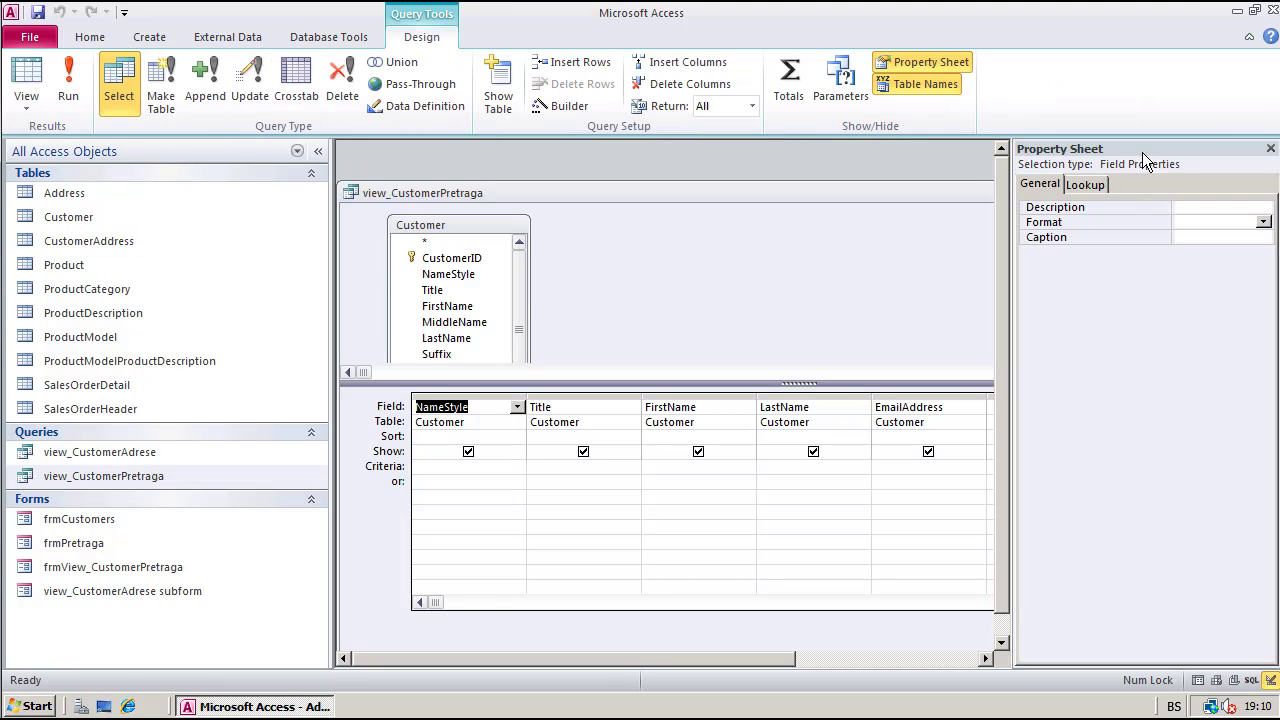
pyautogui.click(1270, 148)
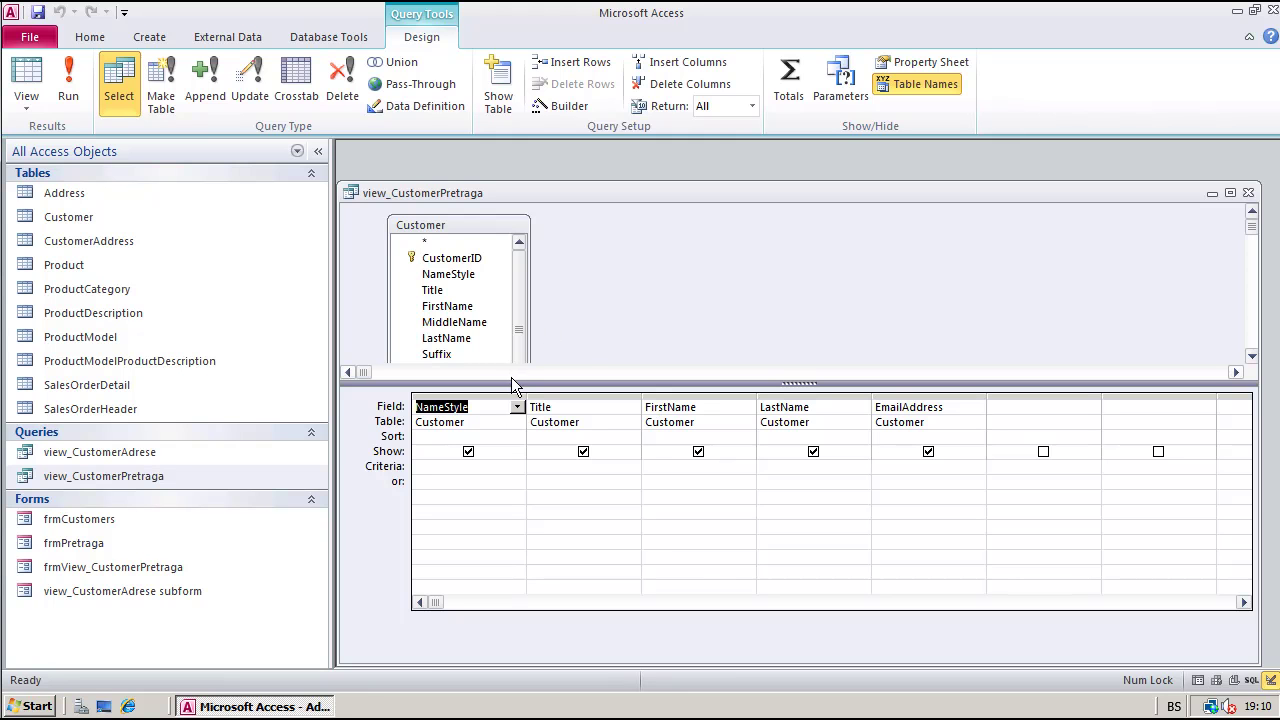
pyautogui.moveTo(514, 381); pyautogui.dragTo(515, 388)
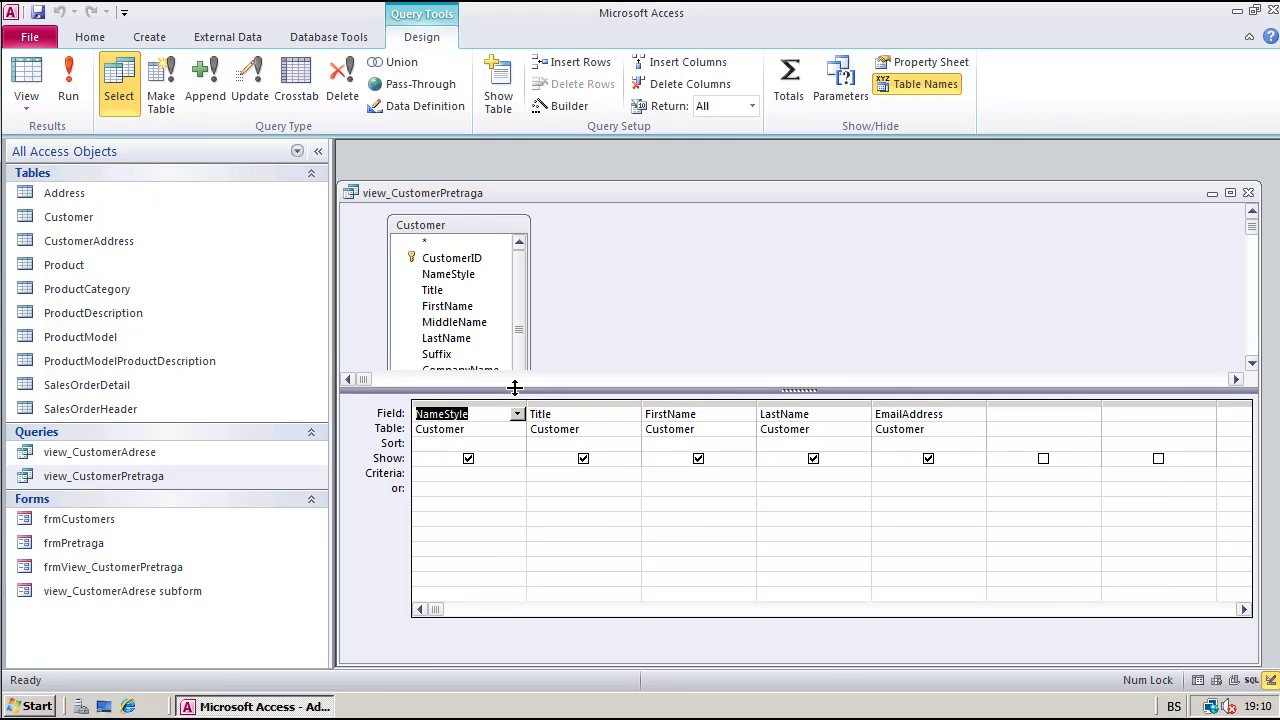
pyautogui.click(63, 86)
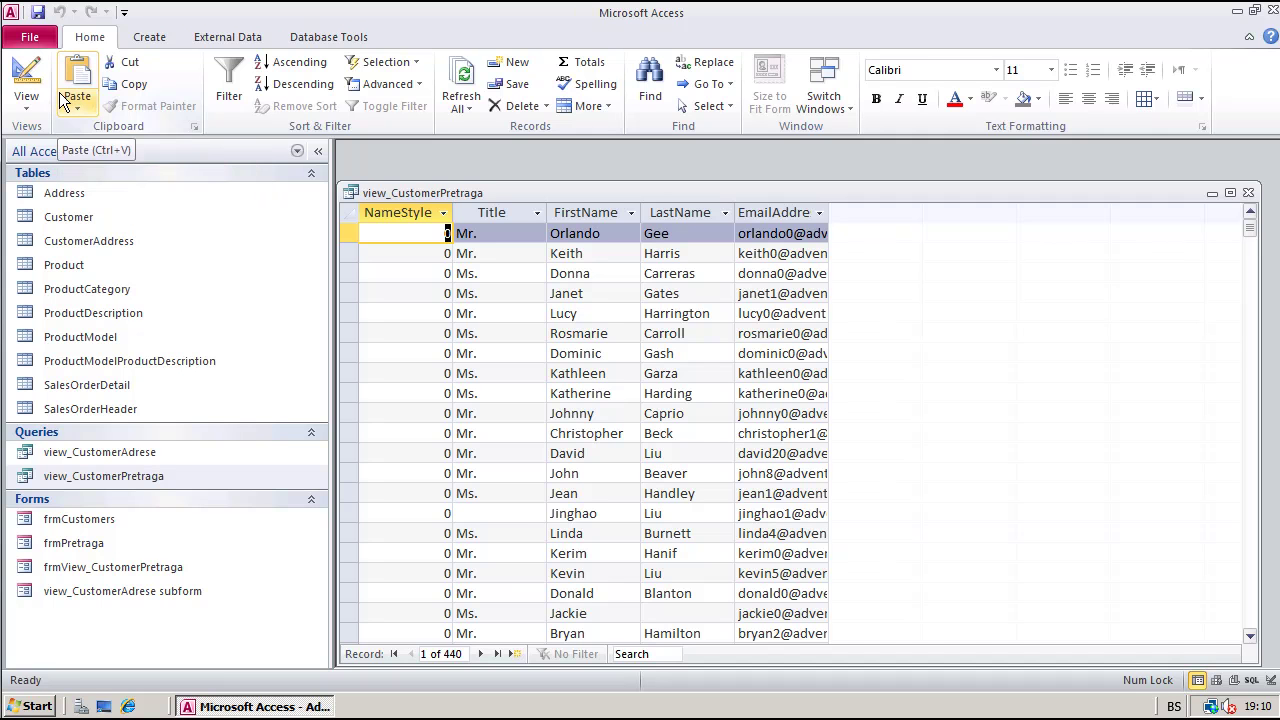
pyautogui.click(25, 75)
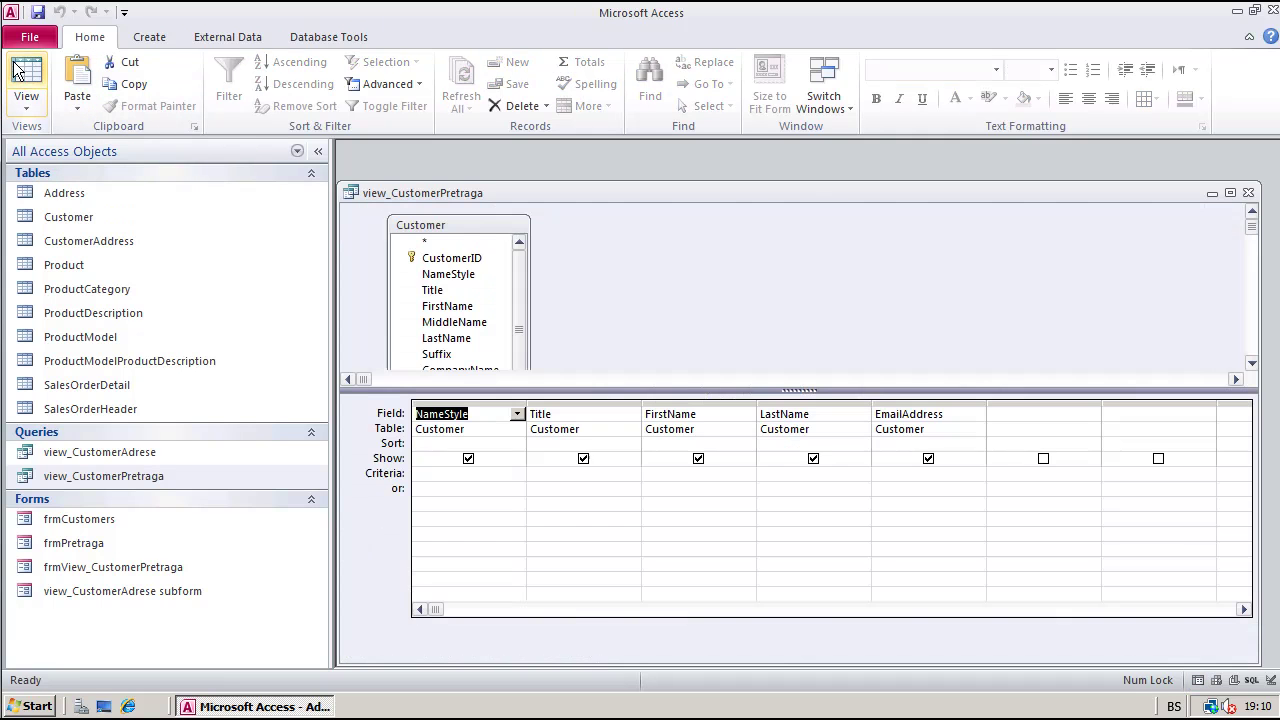
# Delete the NameStyle field from the view_CustomerPretraga query, save it, and run it before closing
pyautogui.click(457, 402)
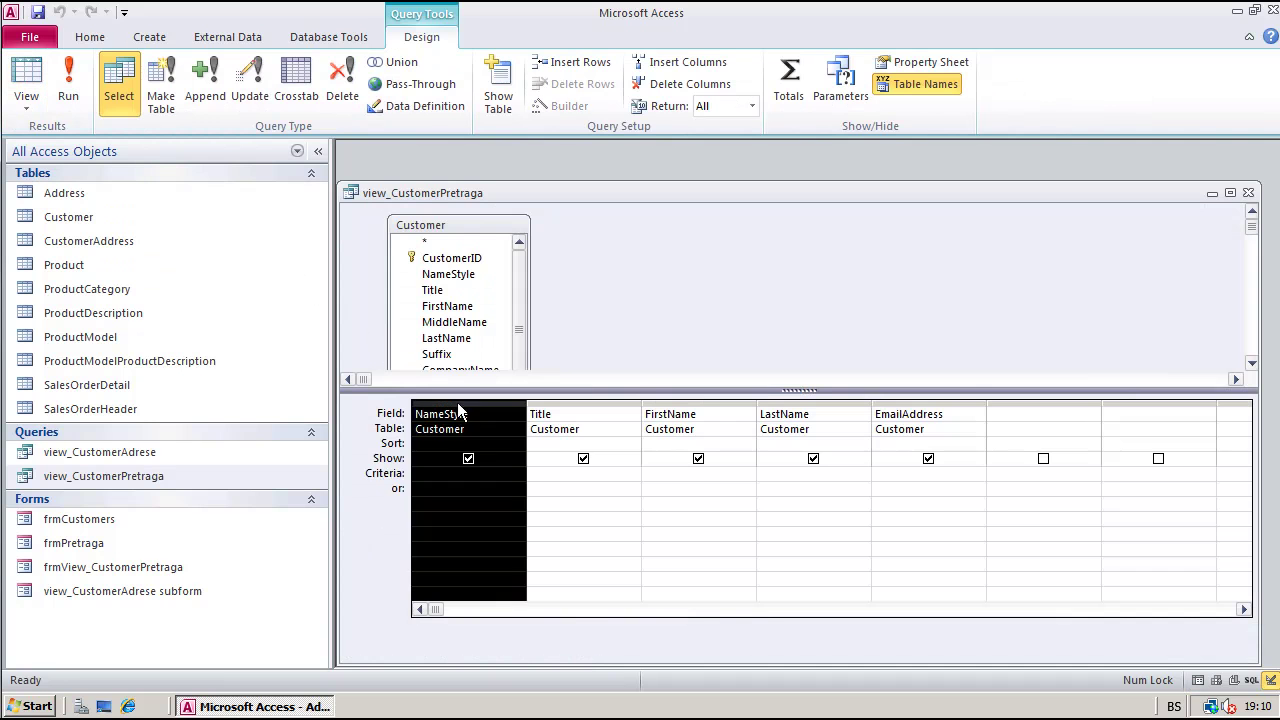
pyautogui.press('Delete')
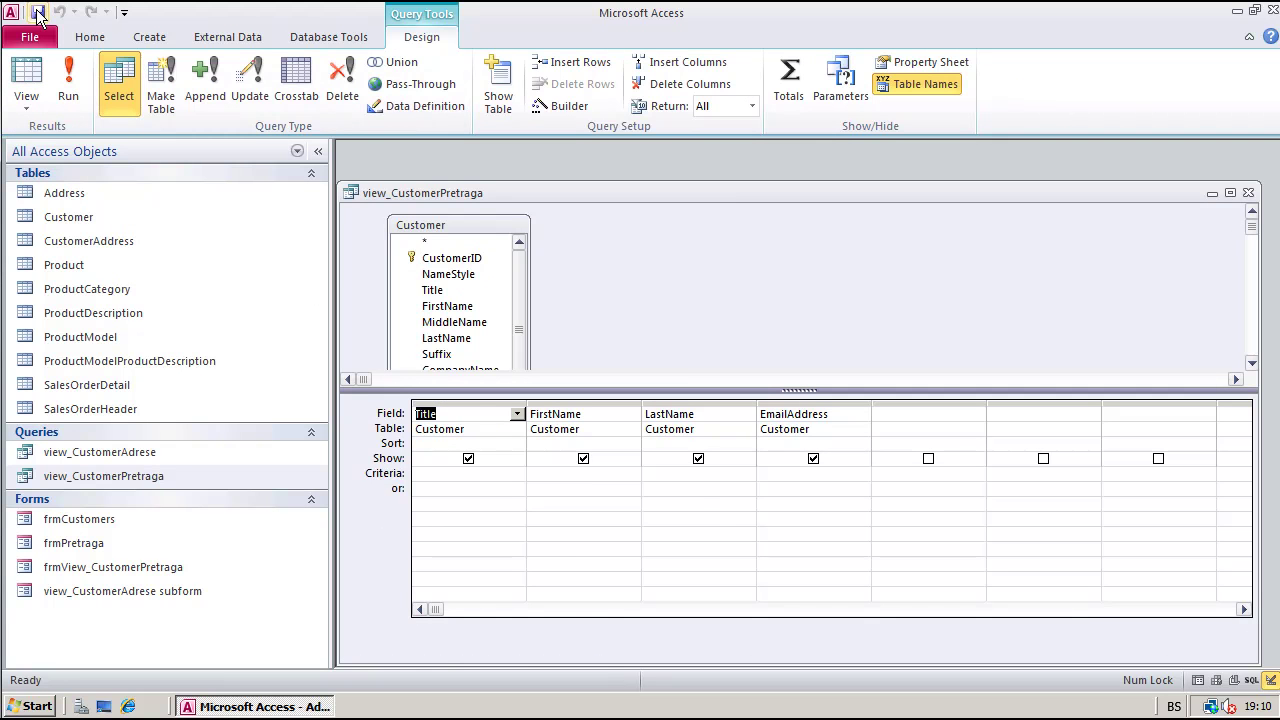
pyautogui.click(68, 75)
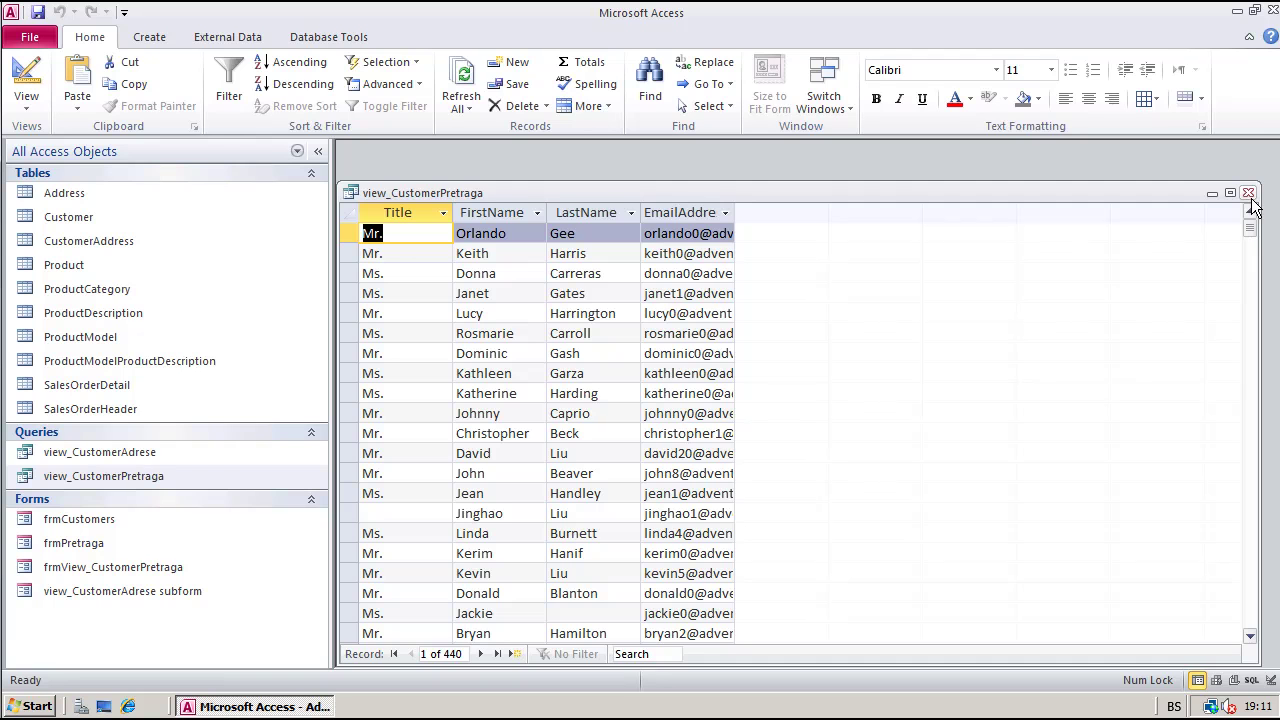
pyautogui.click(1248, 193)
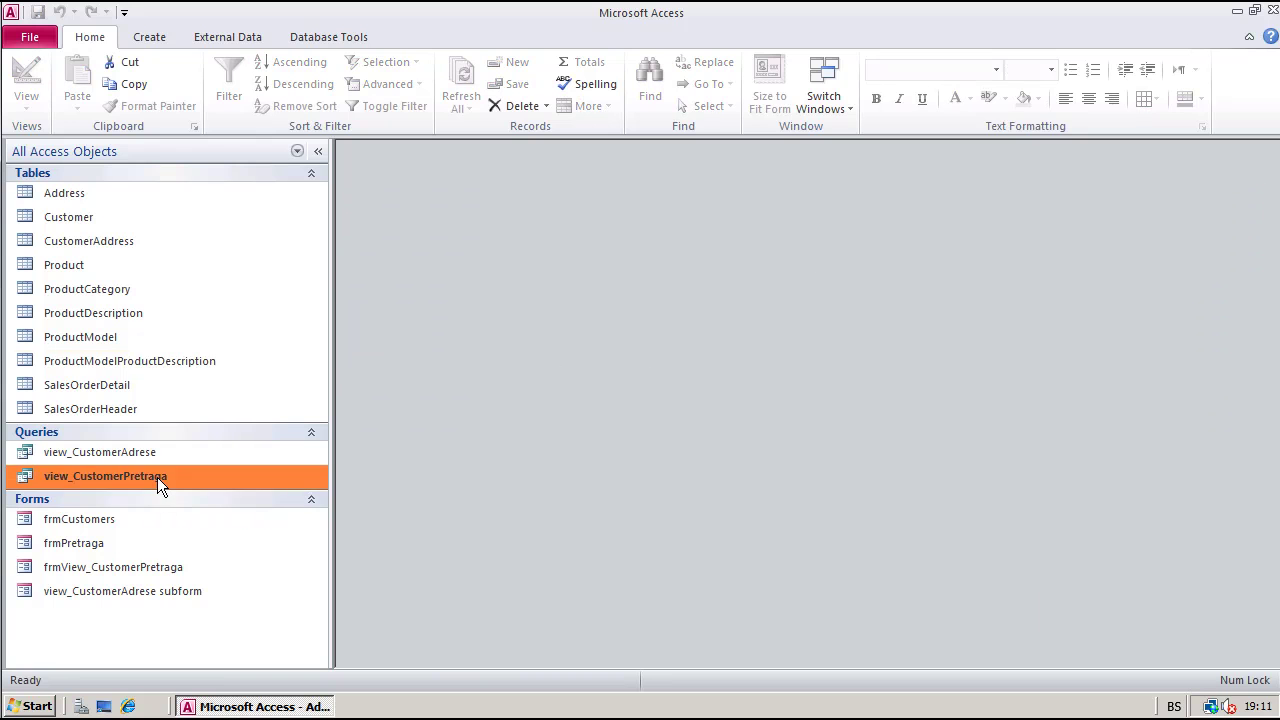
# Open the frmView_CustomerPretraga form in Design View to examine its layout, and switch it to Form View
pyautogui.click(95, 217)
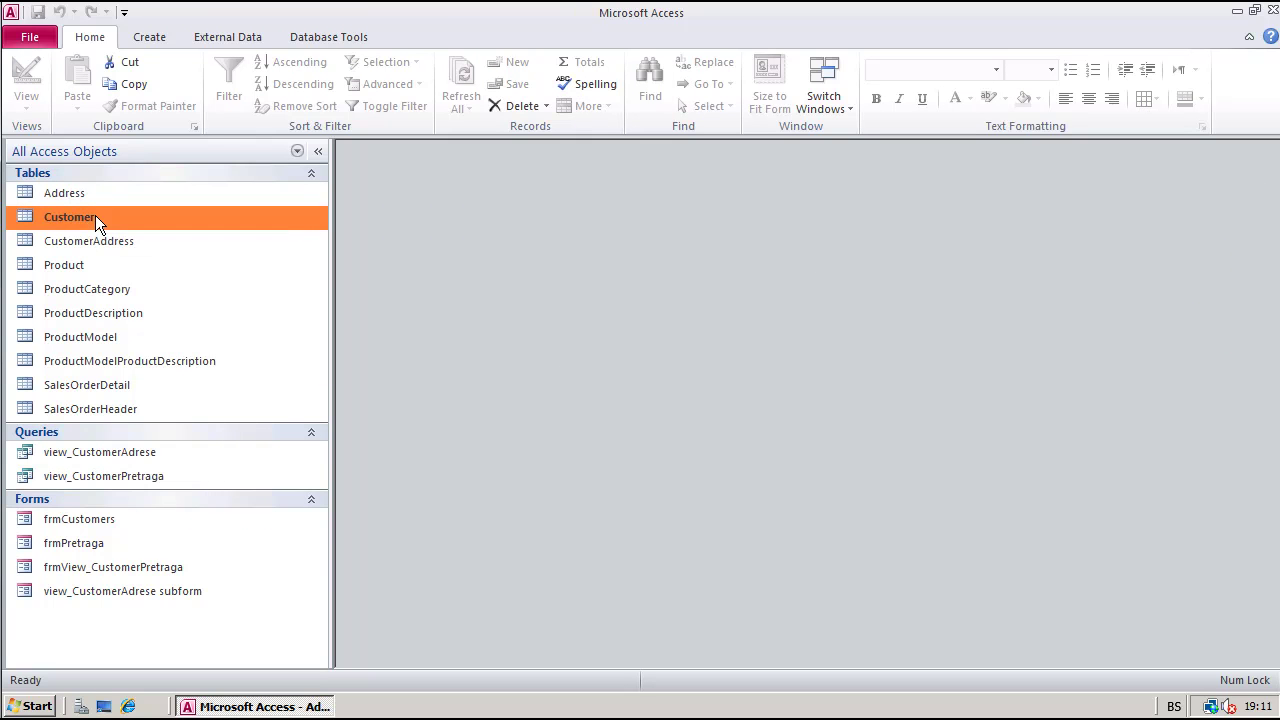
pyautogui.click(125, 567)
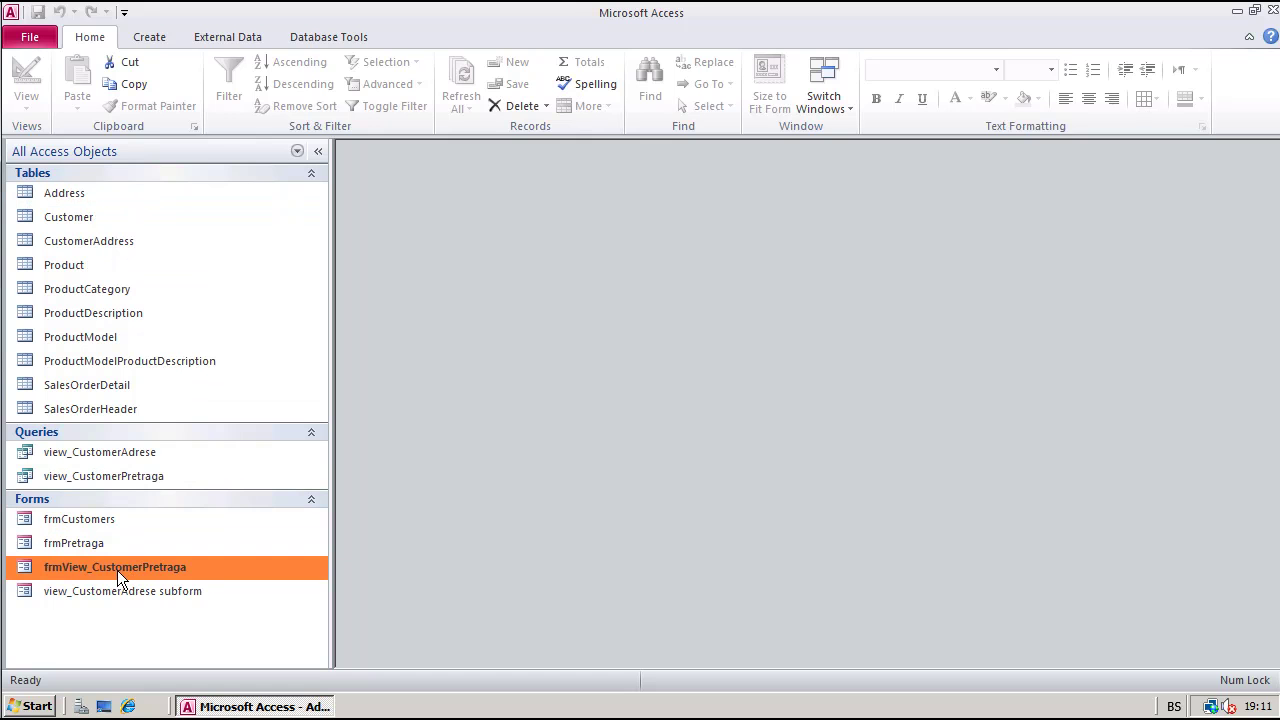
pyautogui.rightClick(117, 570)
pyautogui.click(228, 344)
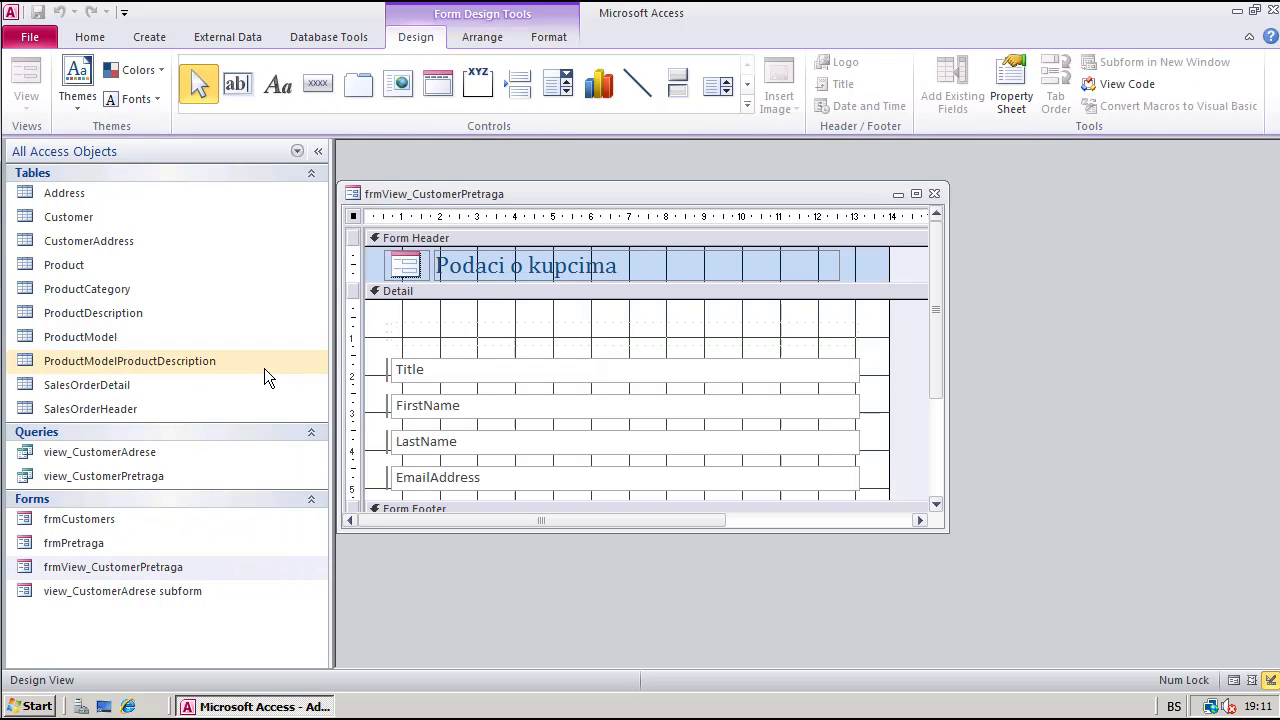
pyautogui.moveTo(940, 376); pyautogui.dragTo(940, 334)
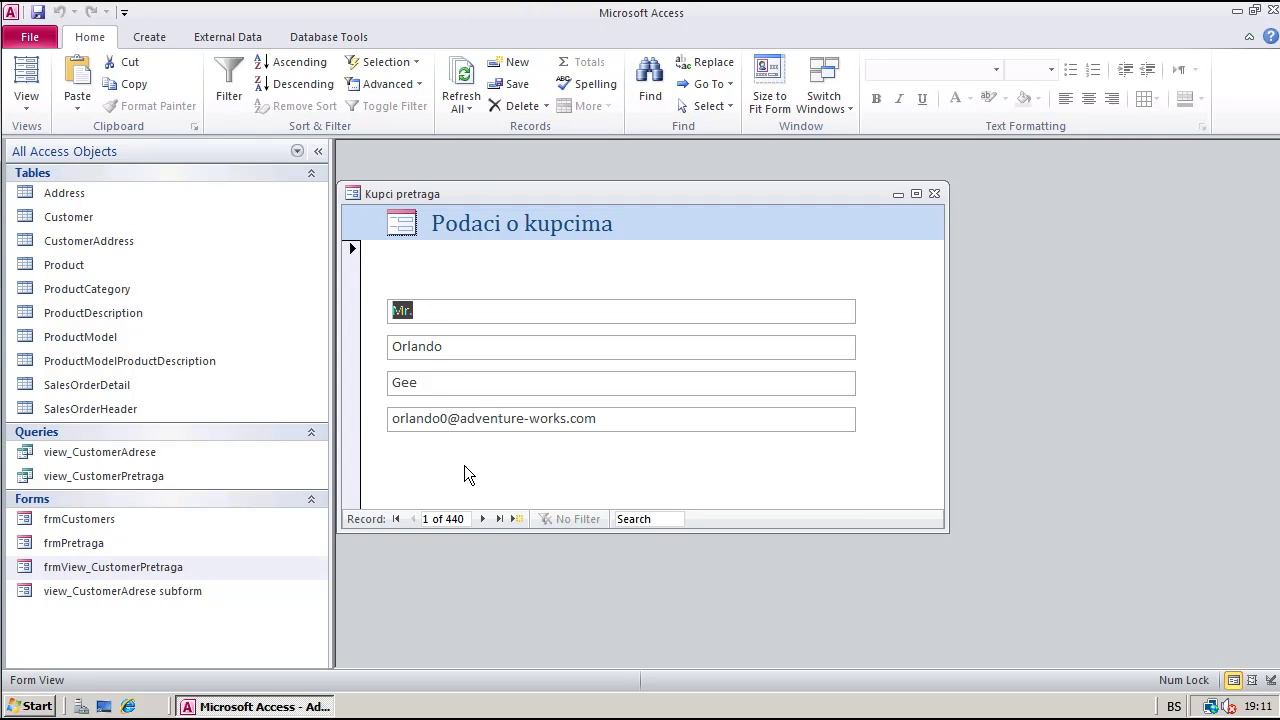
# Browse forward and back through the customer records in the Kupci pretraga form, and close it
pyautogui.click(482, 519)
pyautogui.click(482, 519)
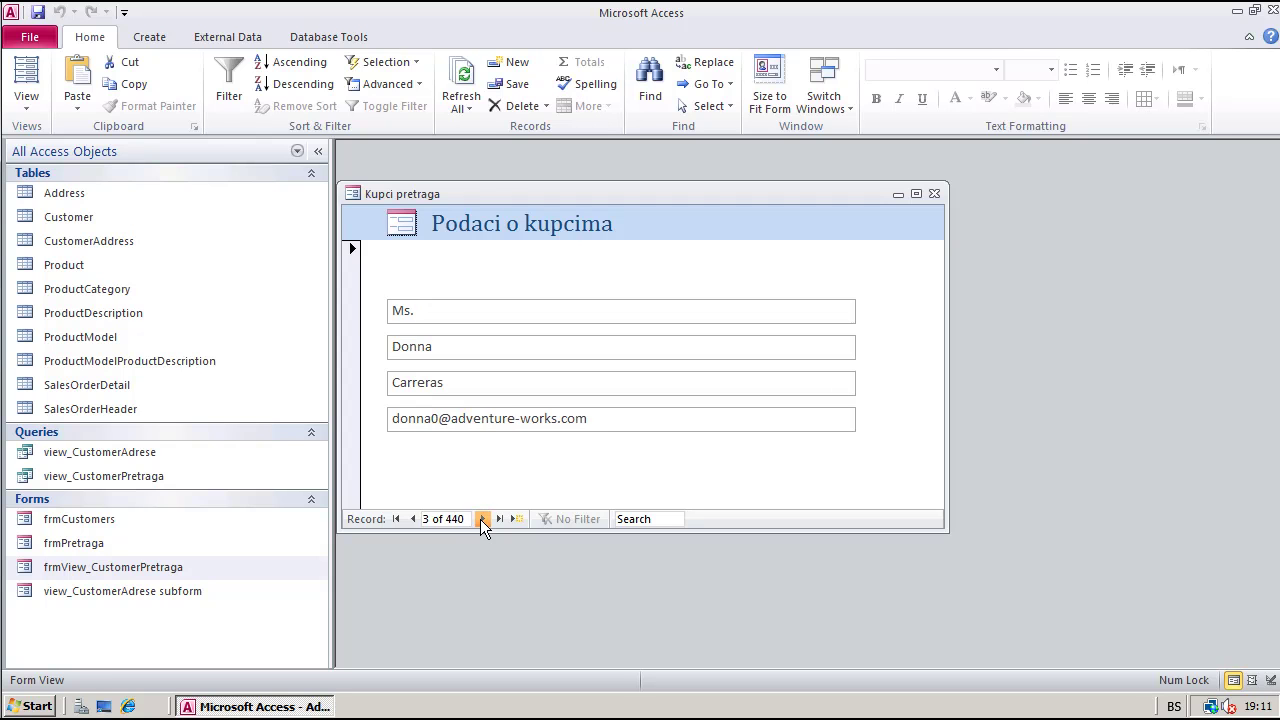
pyautogui.click(482, 519)
pyautogui.click(482, 519)
pyautogui.click(482, 519)
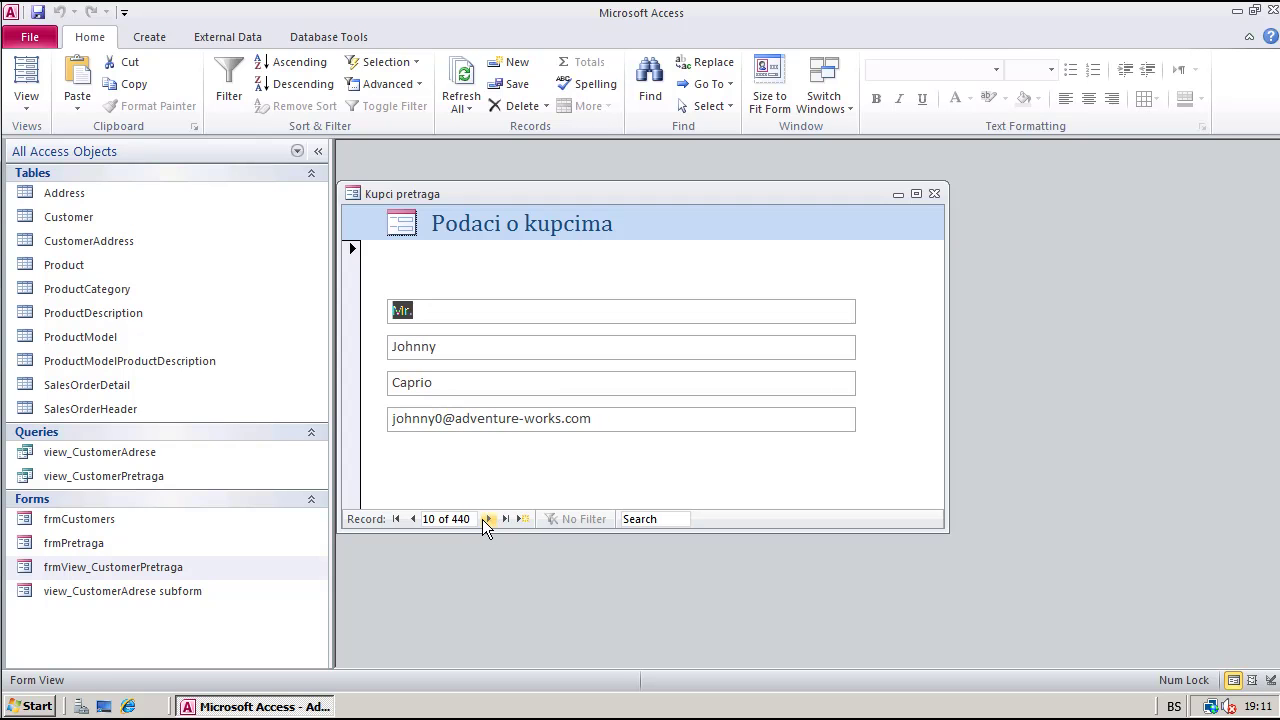
pyautogui.click(484, 519)
pyautogui.click(484, 519)
pyautogui.click(484, 519)
pyautogui.click(414, 520)
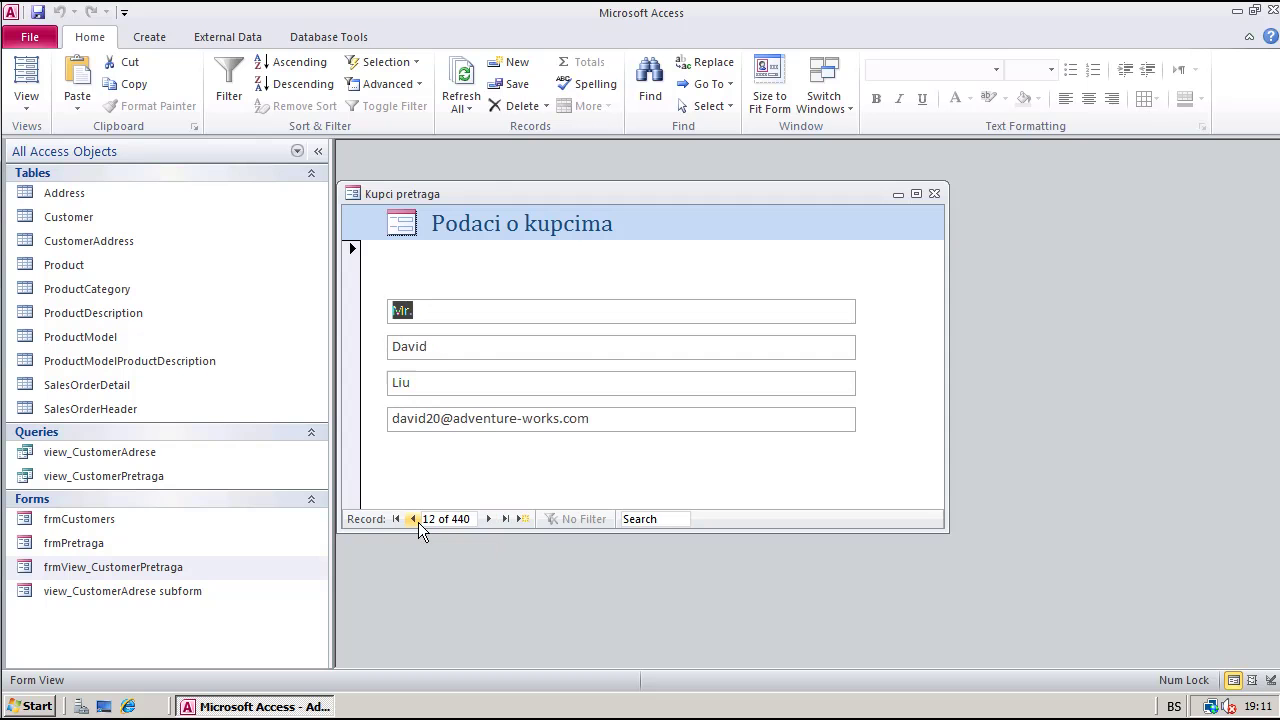
pyautogui.click(414, 520)
pyautogui.click(414, 520)
pyautogui.click(414, 520)
pyautogui.click(414, 520)
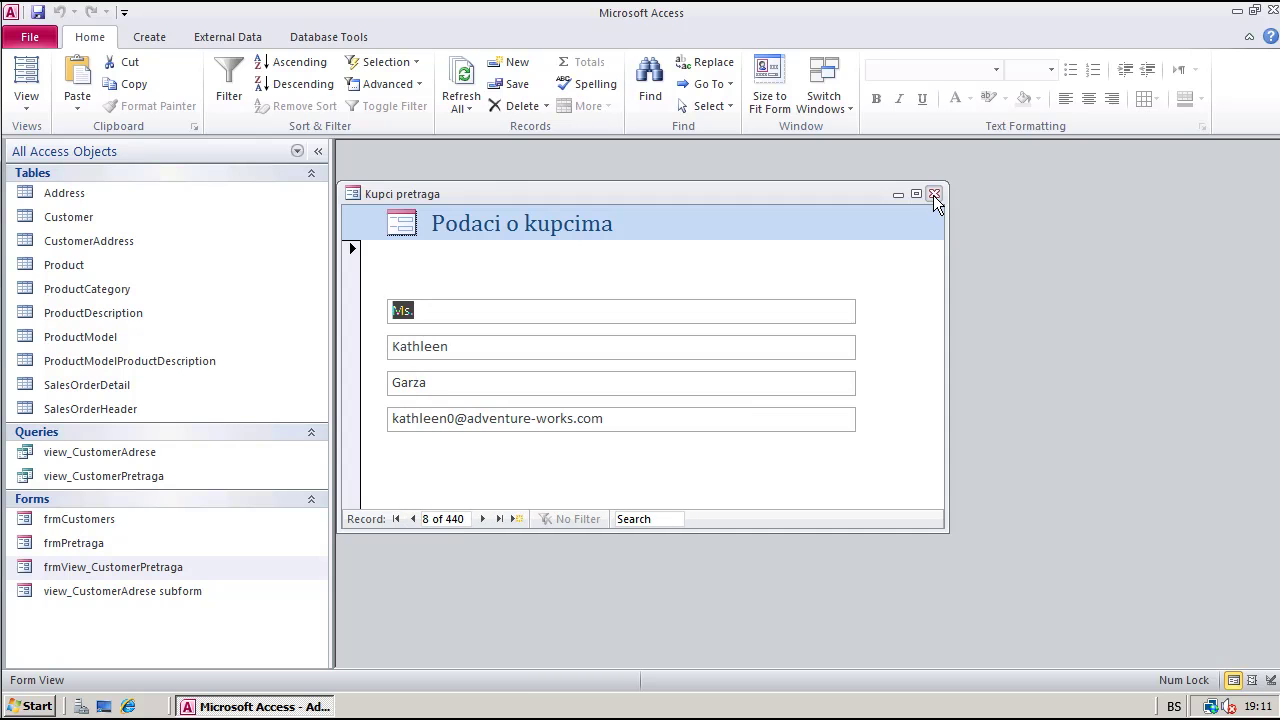
pyautogui.click(934, 195)
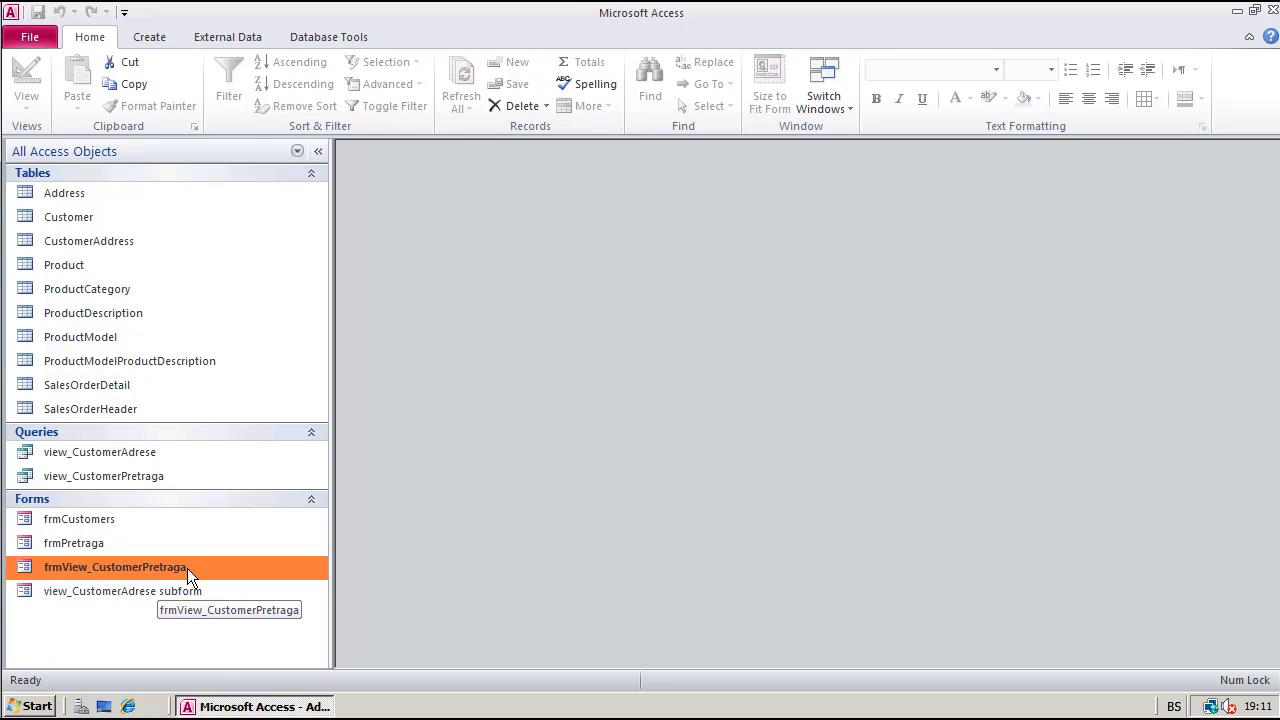
# Open the frmPretraga form in Design View and show the form's data properties to examine its Record Source
pyautogui.rightClick(120, 543)
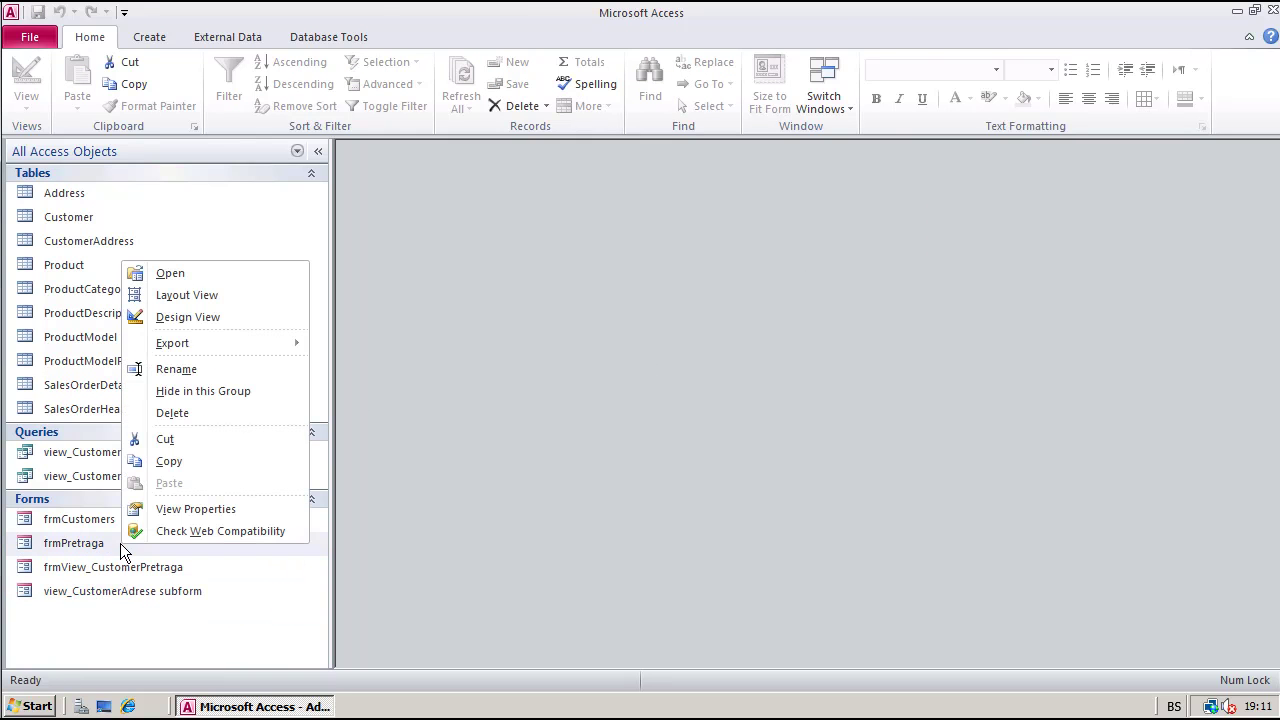
pyautogui.click(201, 318)
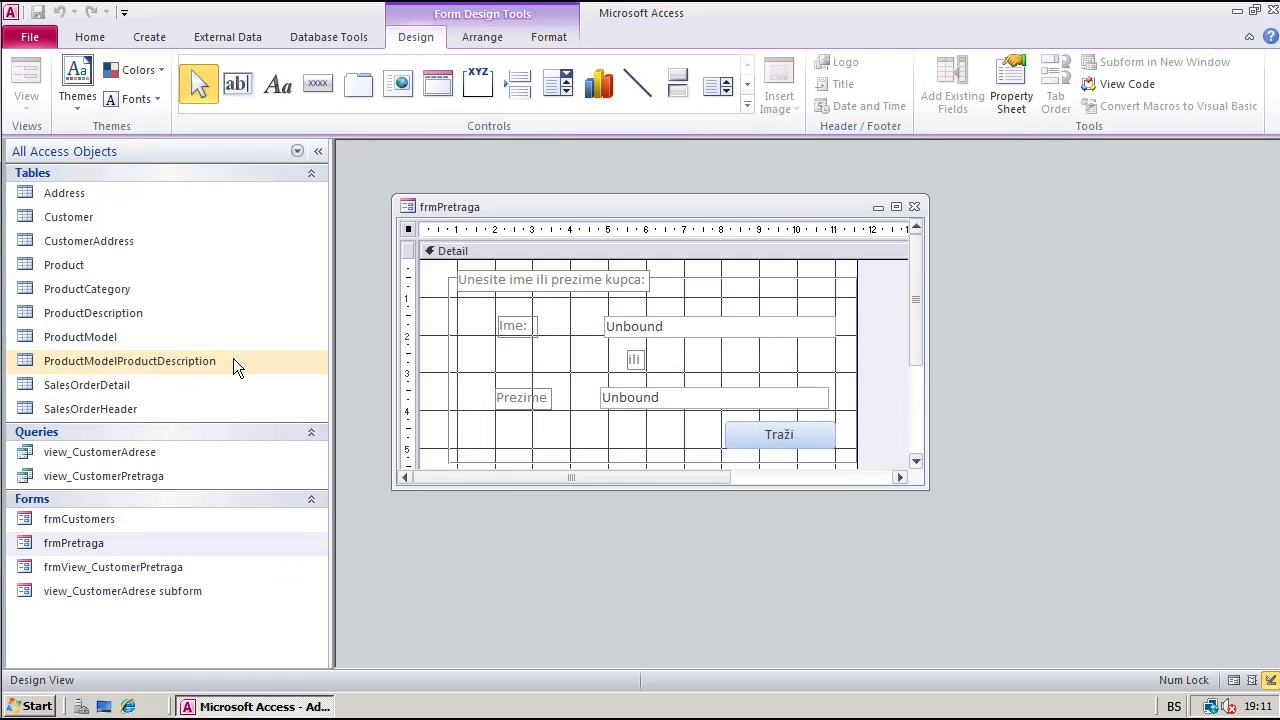
pyautogui.doubleClick(407, 231)
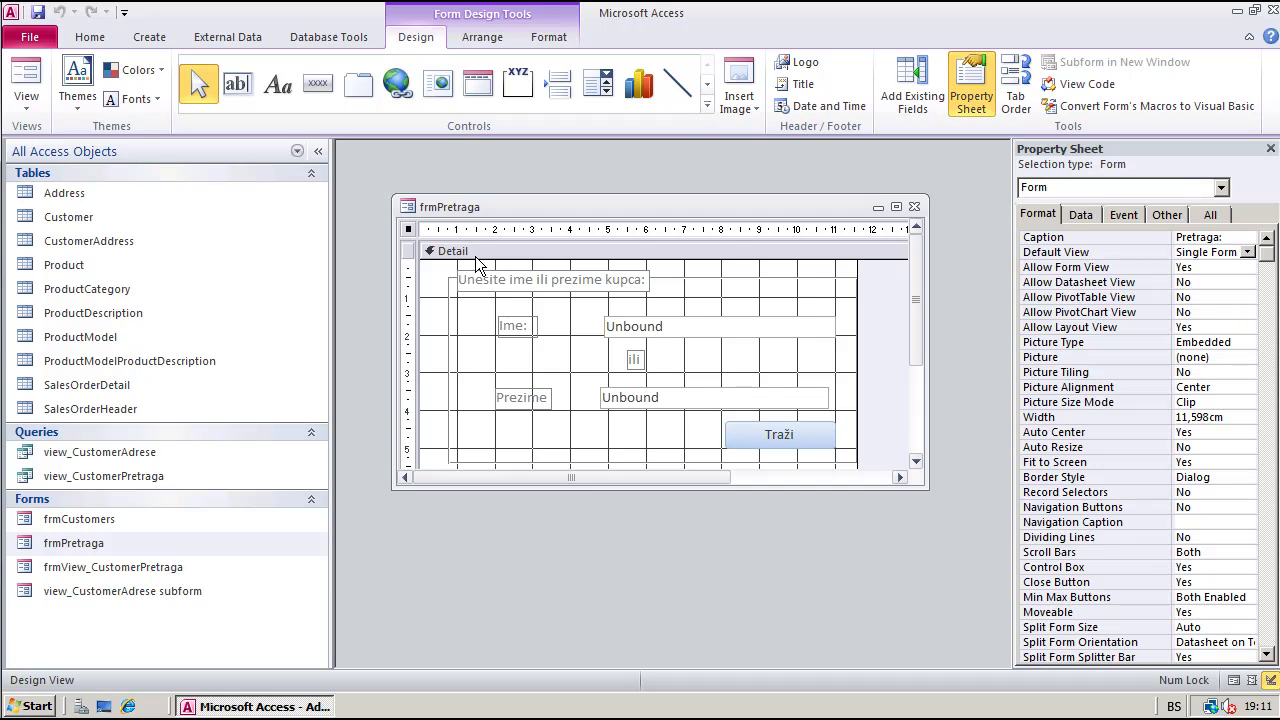
pyautogui.click(1080, 216)
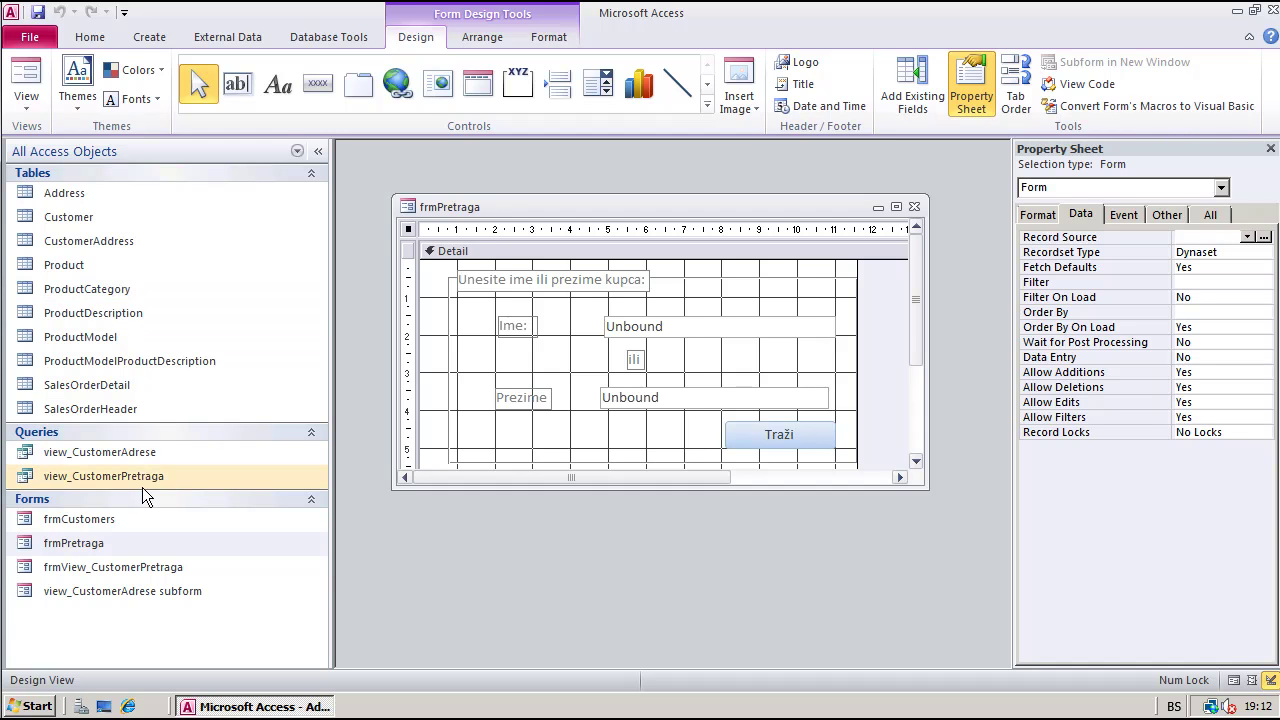
# Open frmView_CustomerPretraga in Design View to check its Record Source property, and close the form
pyautogui.rightClick(116, 565)
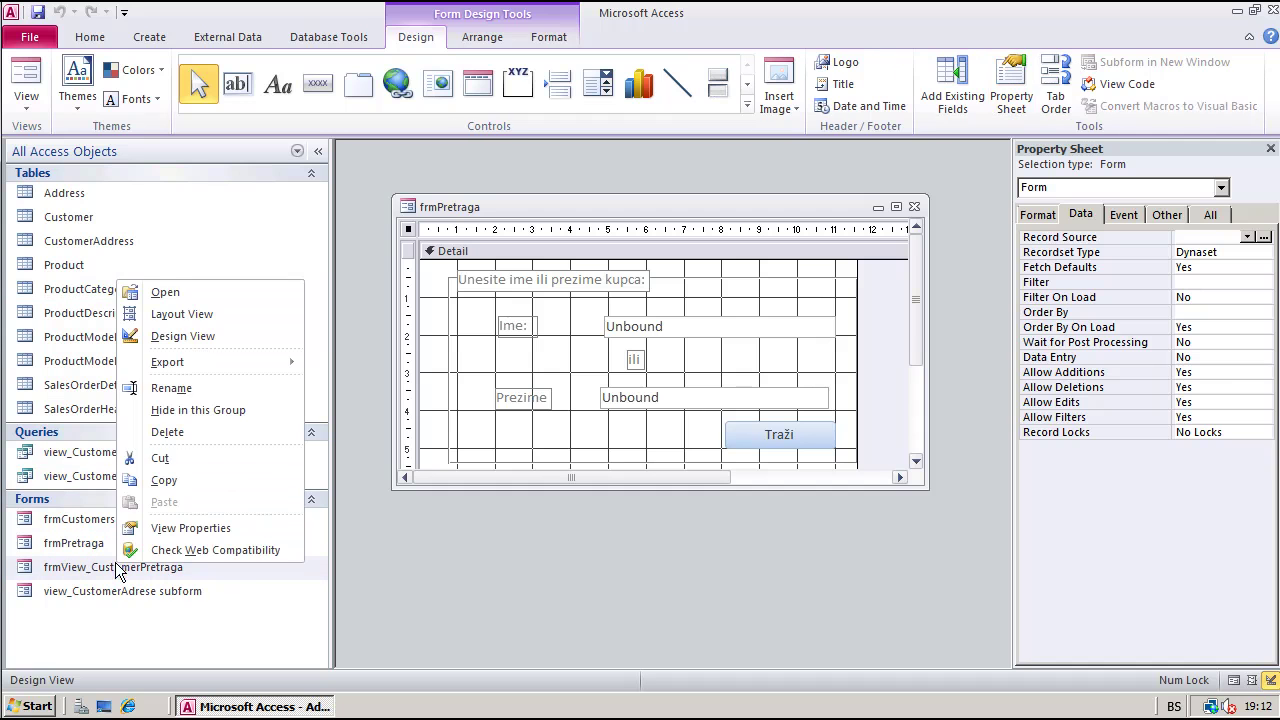
pyautogui.click(203, 338)
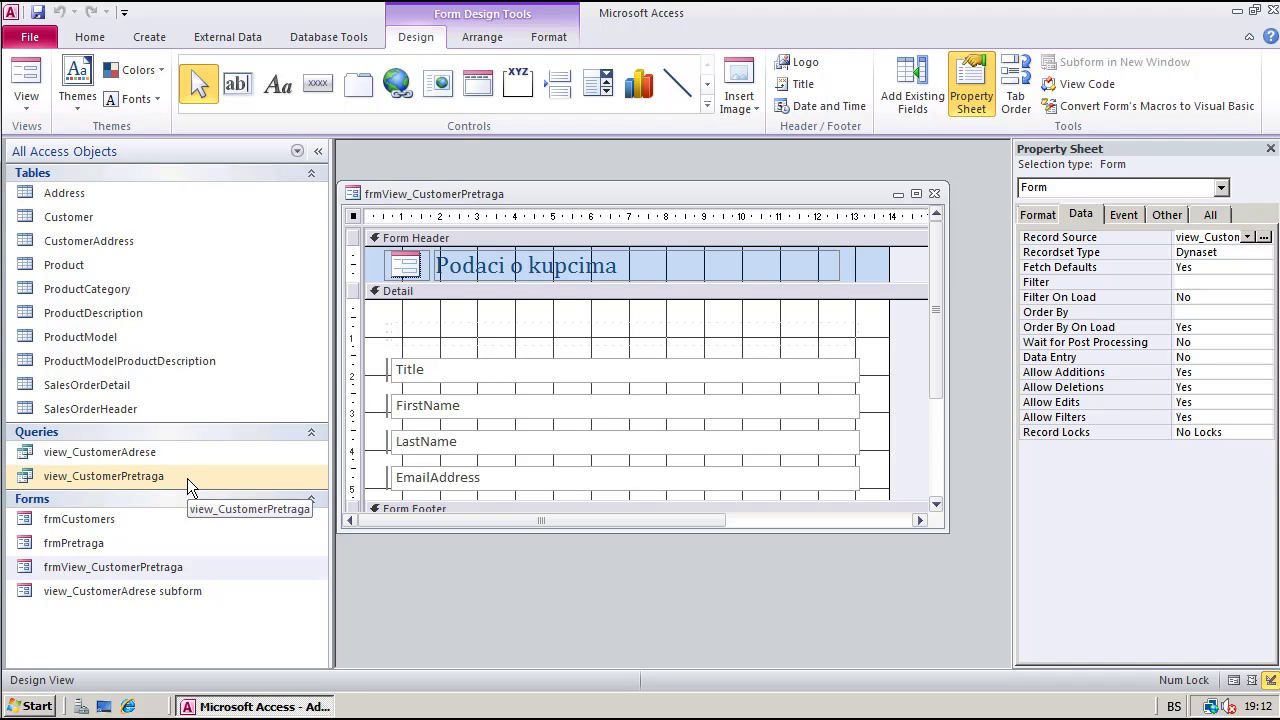
pyautogui.click(934, 193)
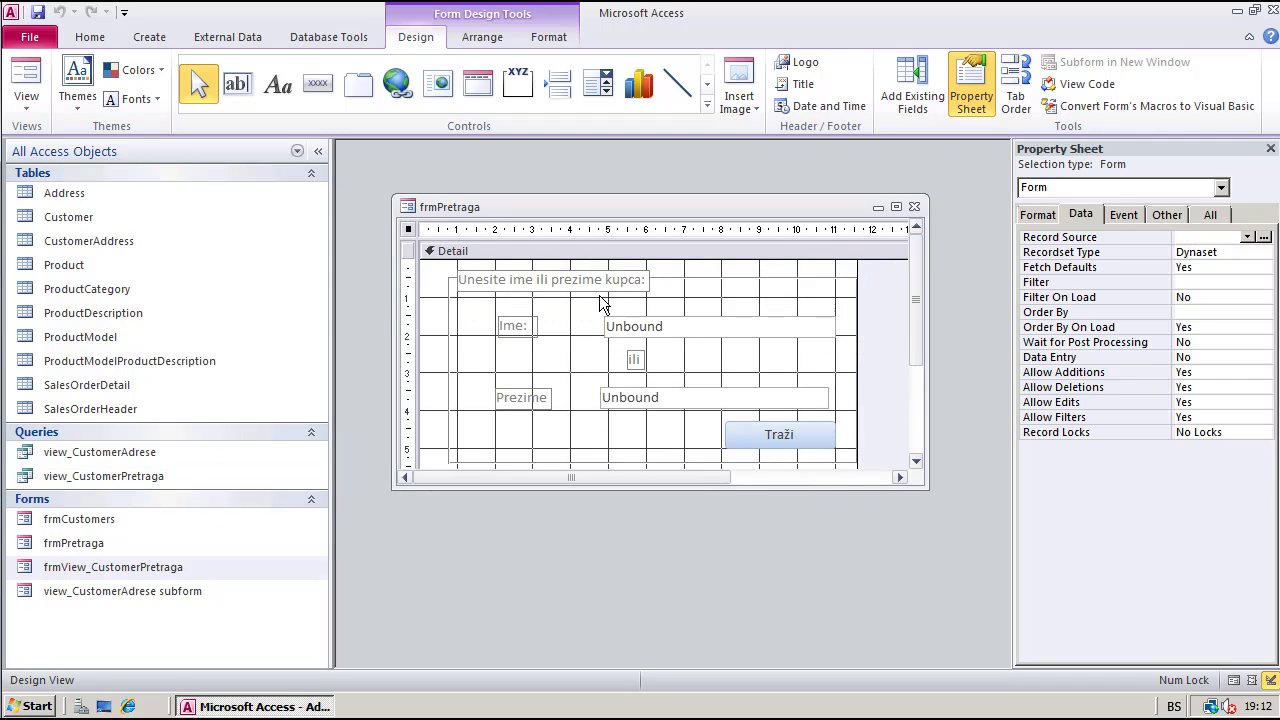
# Inspect the option group frame, the Ime text box and the Ime and Prezime labels on frmPretraga through their properties
pyautogui.click(678, 280)
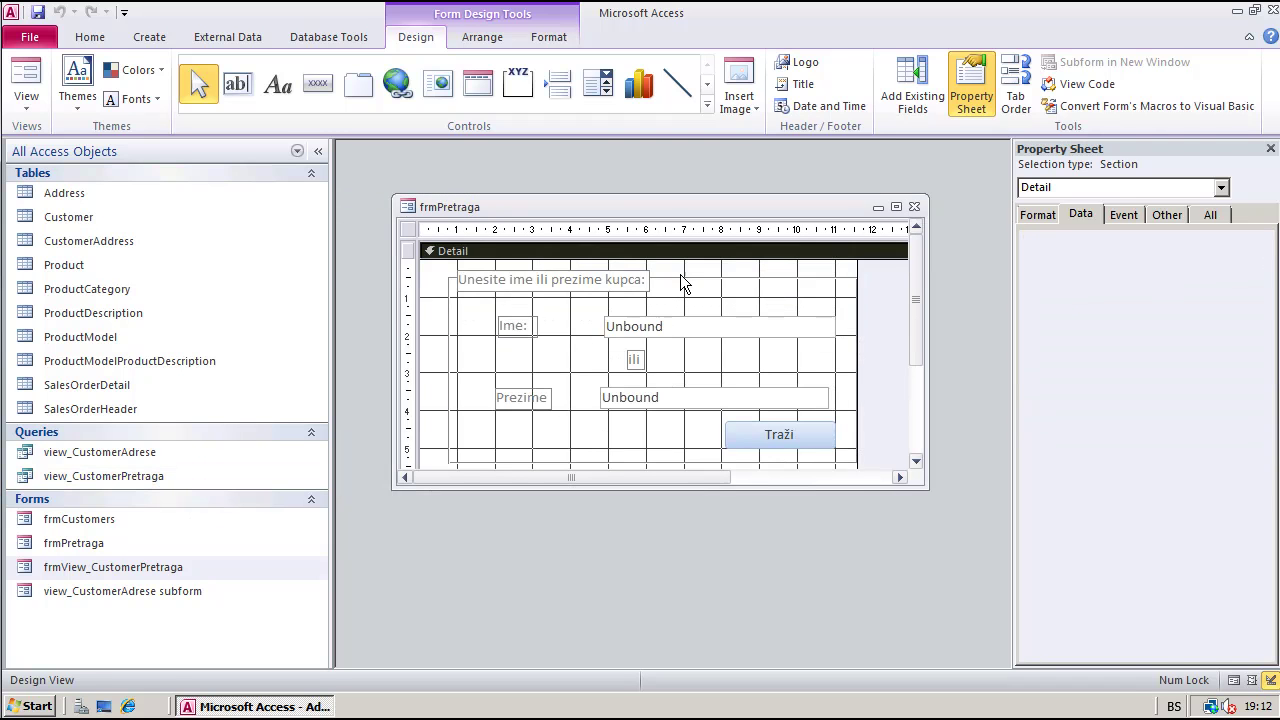
pyautogui.click(680, 276)
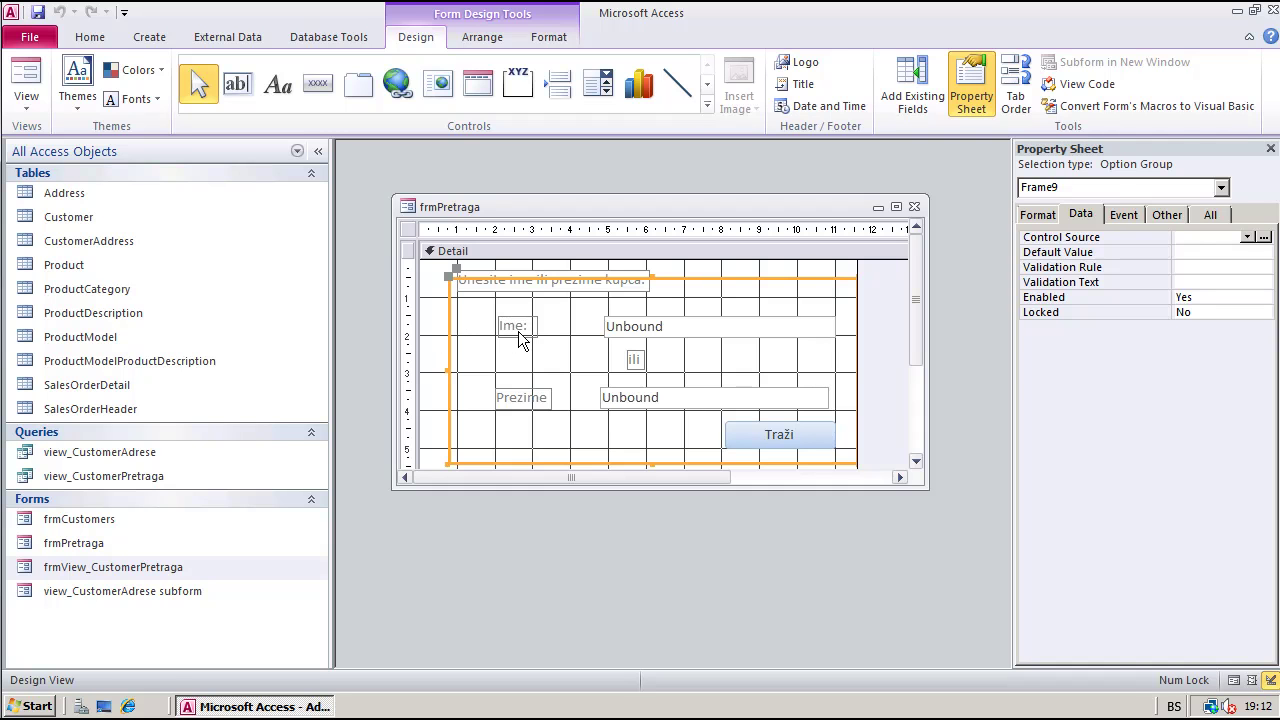
pyautogui.click(652, 325)
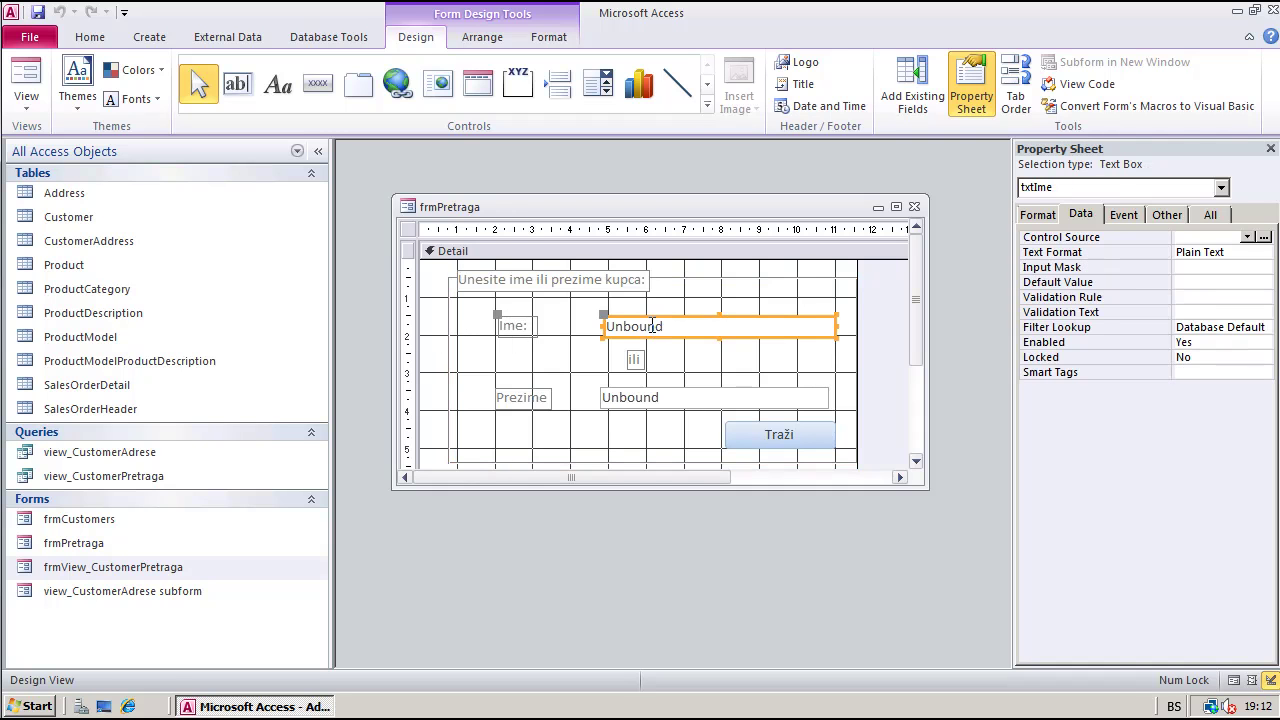
pyautogui.click(518, 330)
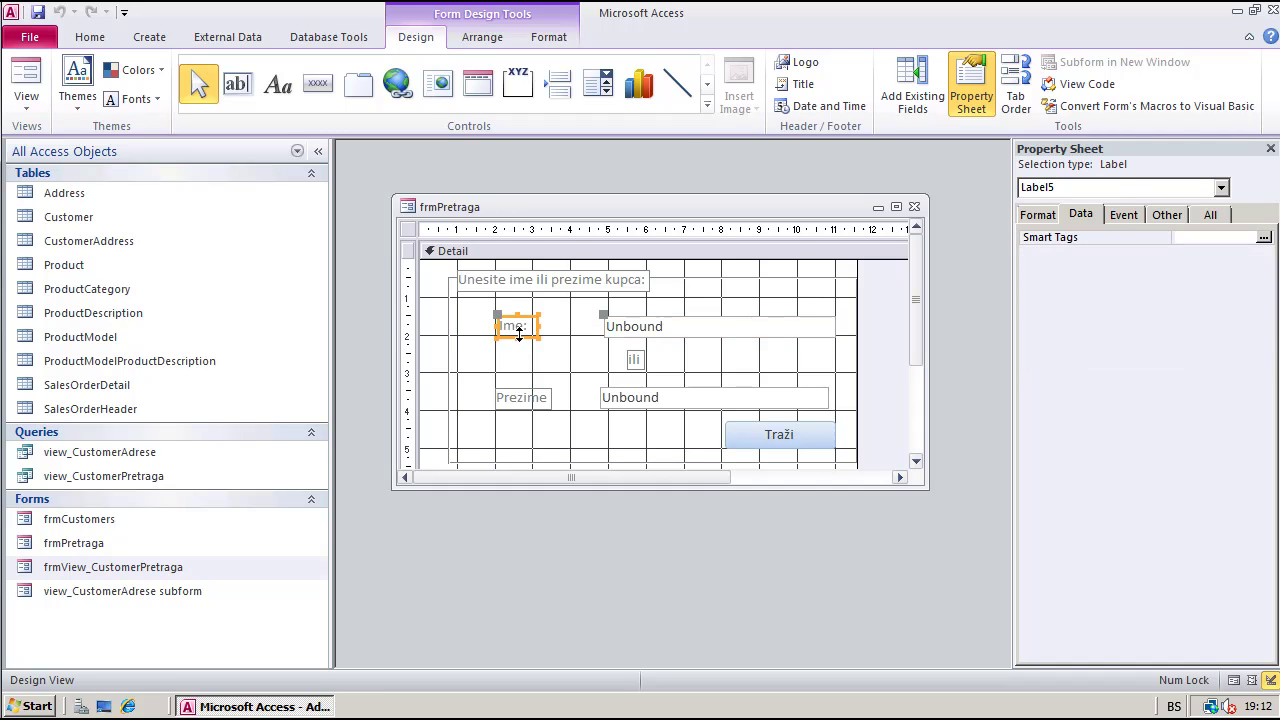
pyautogui.click(519, 402)
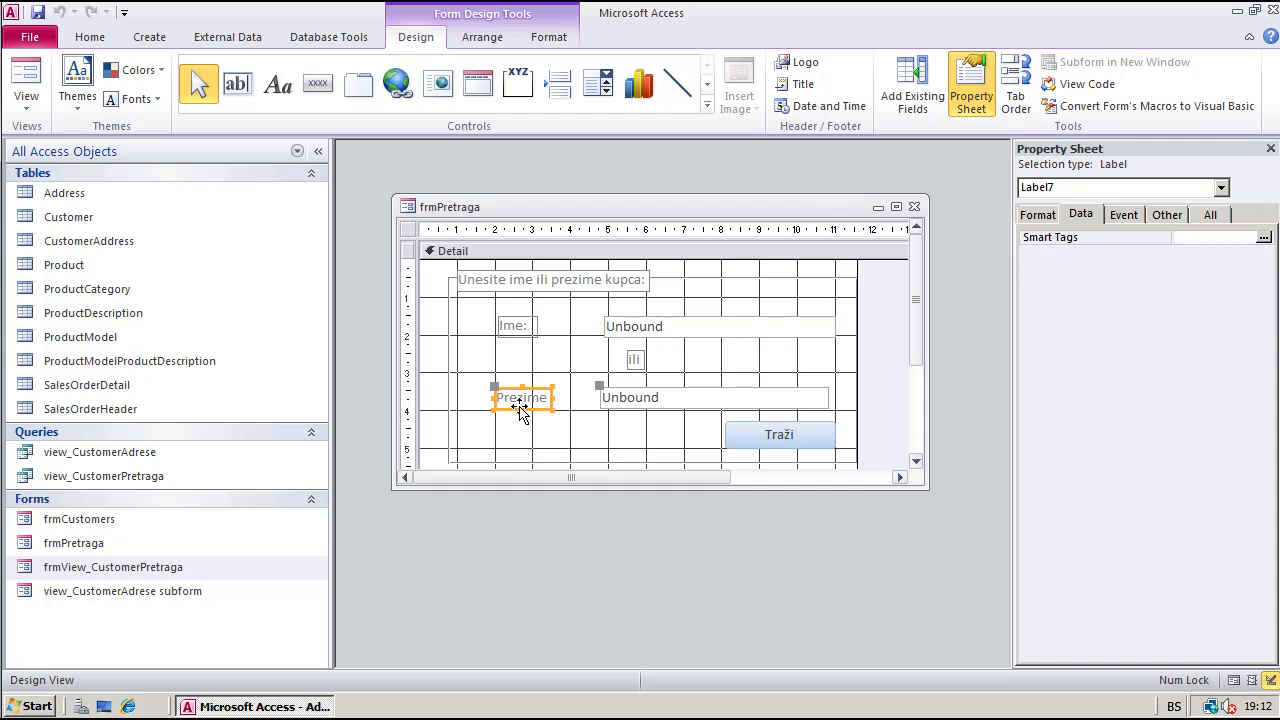
# Select the ili label on frmPretraga and switch the form to Form View to check its search fields
pyautogui.click(638, 362)
pyautogui.click(26, 80)
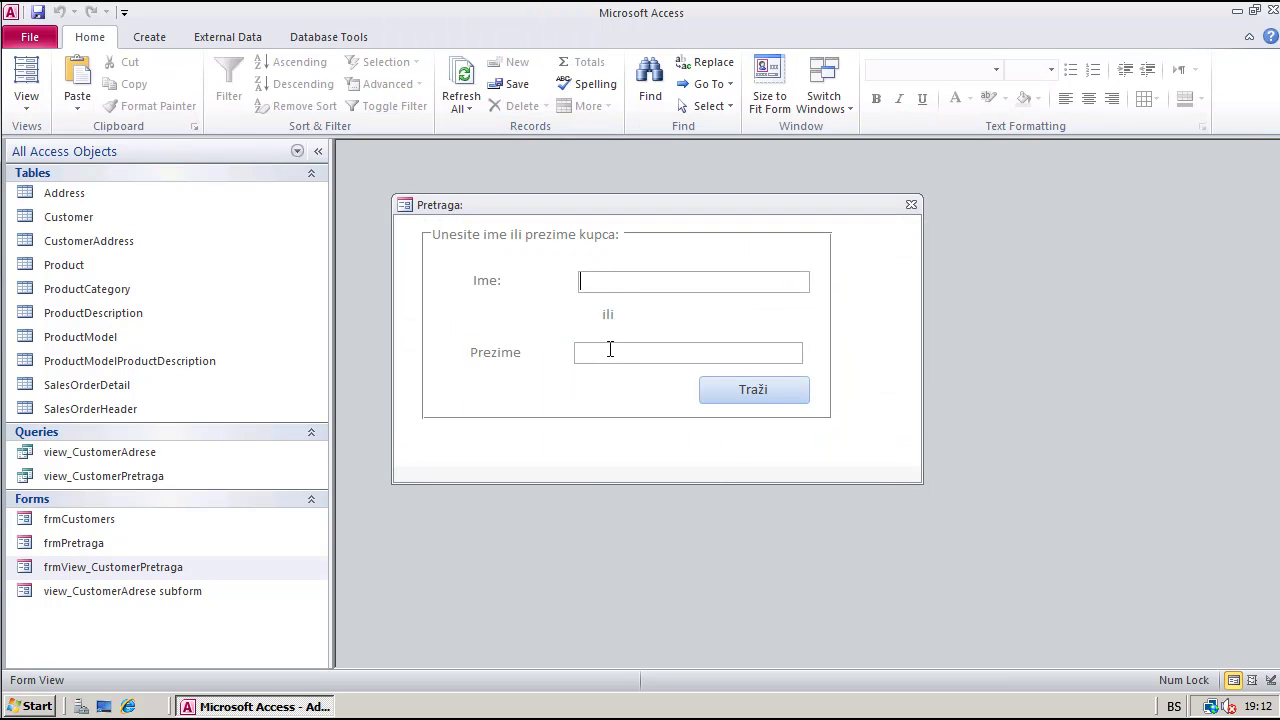
pyautogui.click(605, 355)
# Open the frmView_CustomerPretraga form and arrange its window beside the Pretraga search form
pyautogui.doubleClick(133, 568)
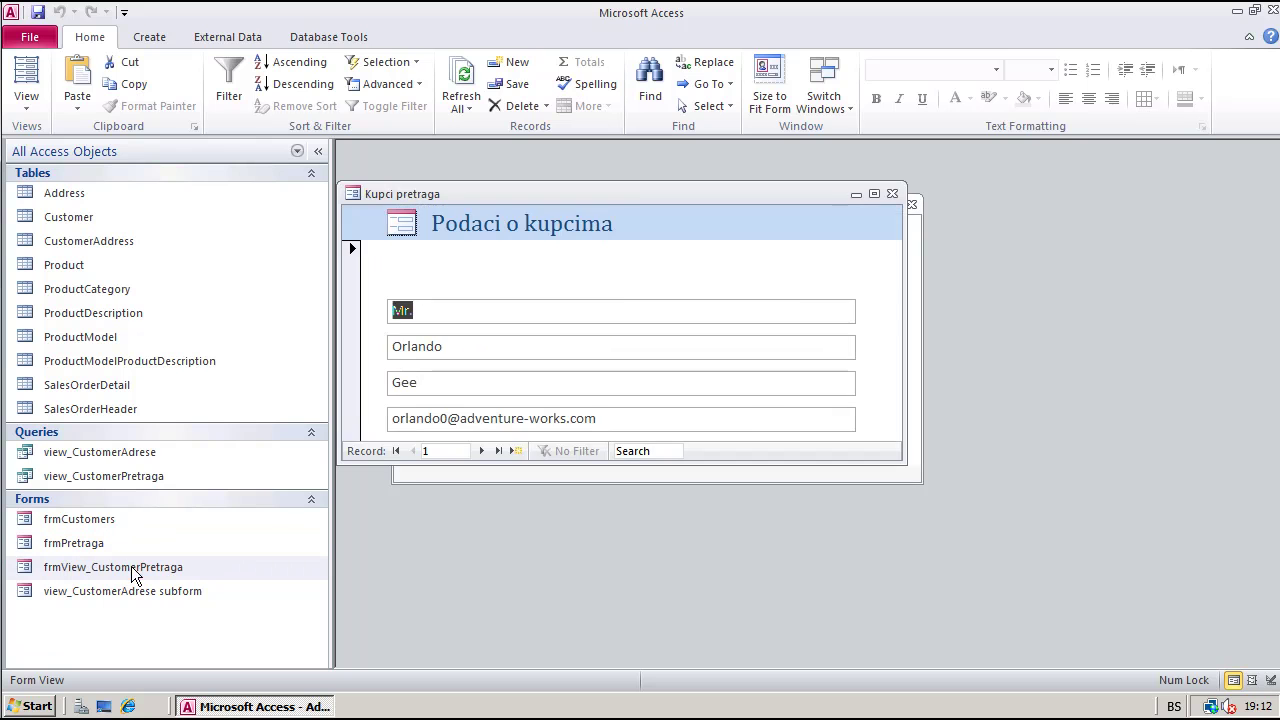
pyautogui.moveTo(634, 198); pyautogui.dragTo(878, 436)
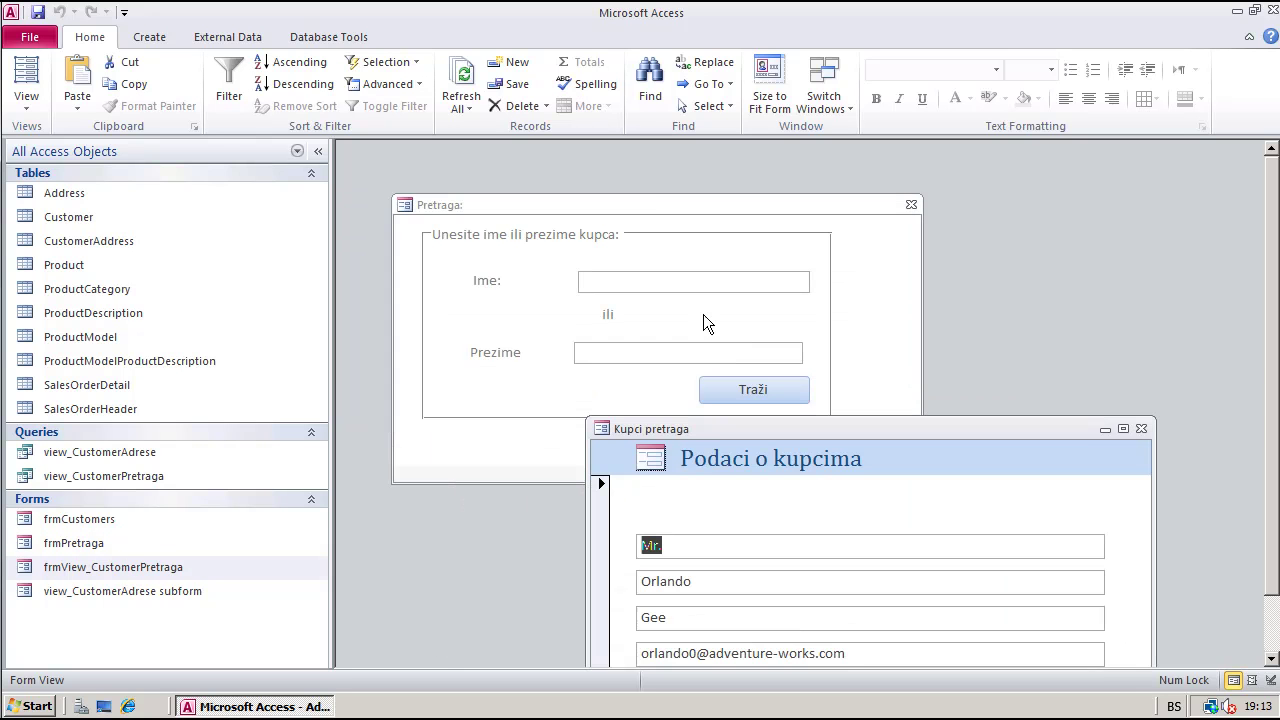
pyautogui.click(320, 151)
pyautogui.moveTo(670, 435); pyautogui.dragTo(1012, 243)
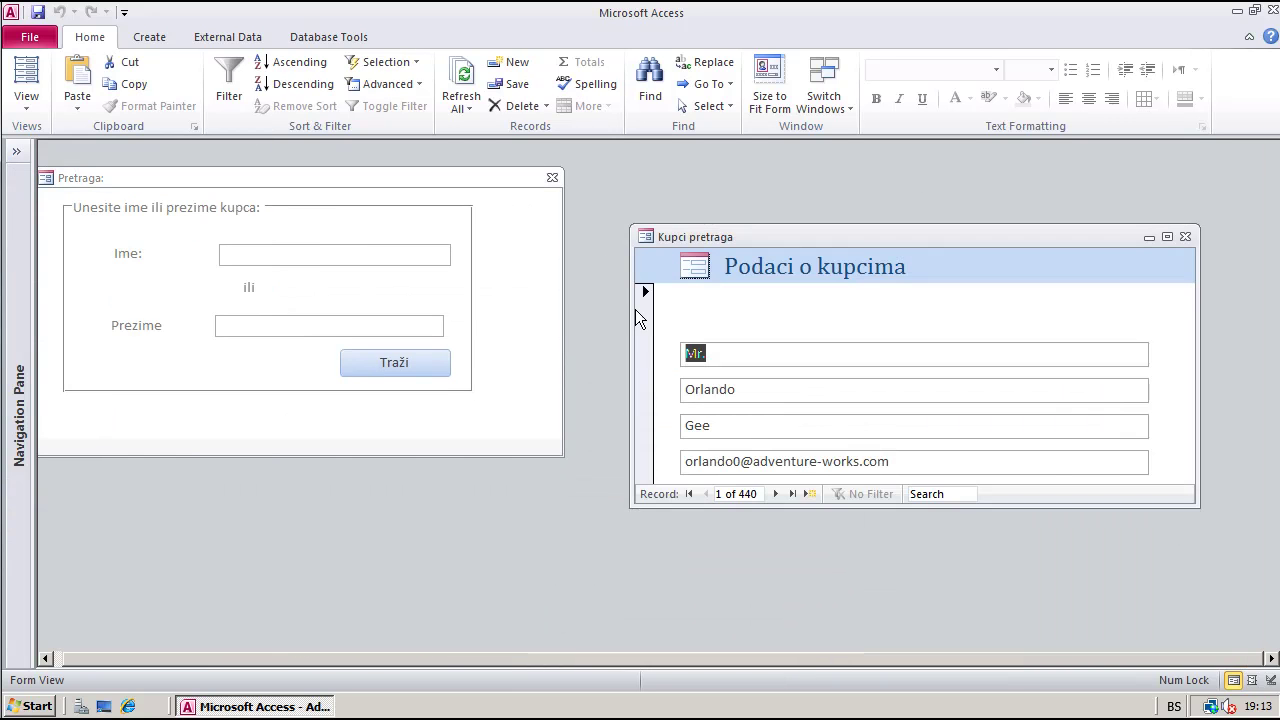
pyautogui.click(368, 364)
# Open the view_CustomerPretraga query's datasheet, shrink its window and place it below the Kupci pretraga form
pyautogui.click(16, 151)
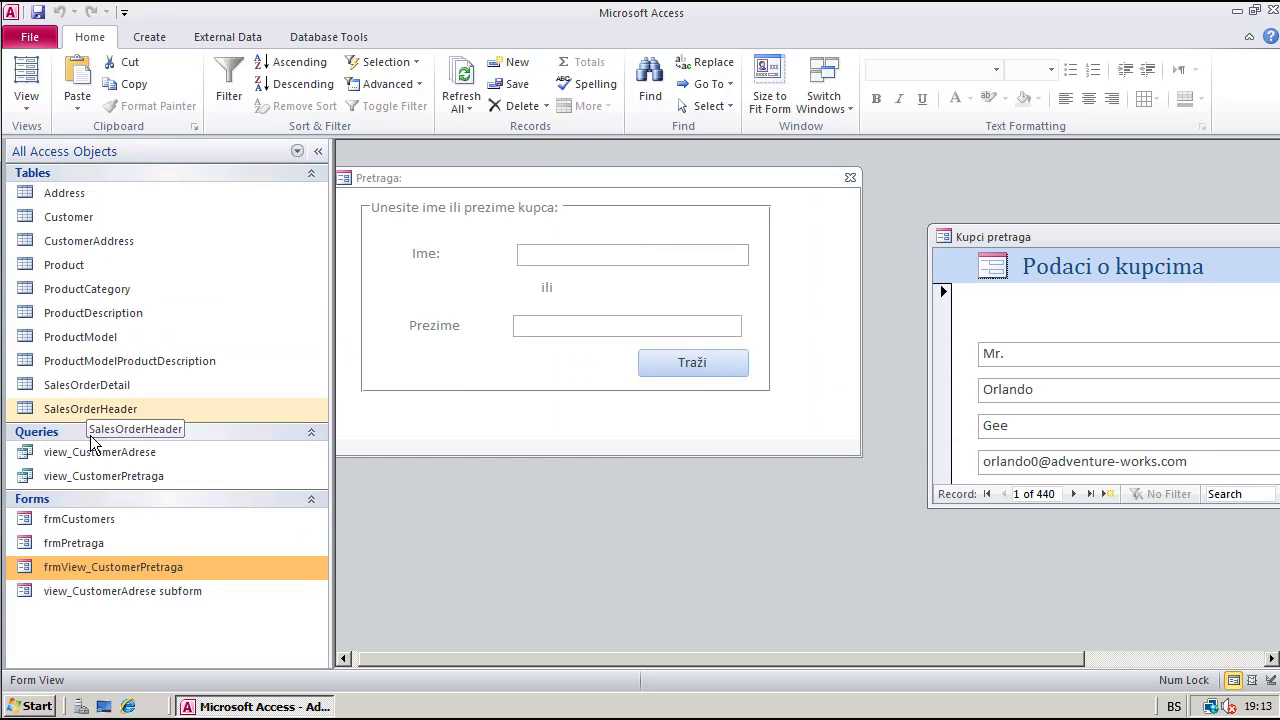
pyautogui.doubleClick(99, 477)
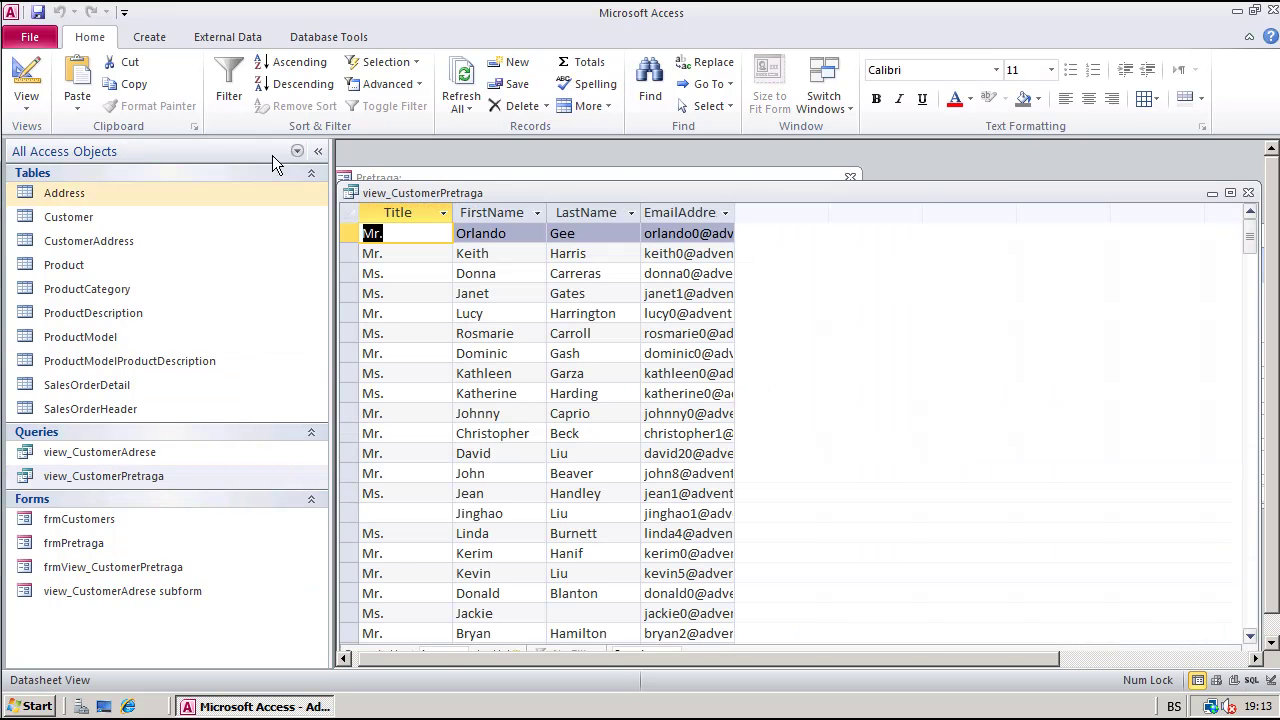
pyautogui.click(318, 151)
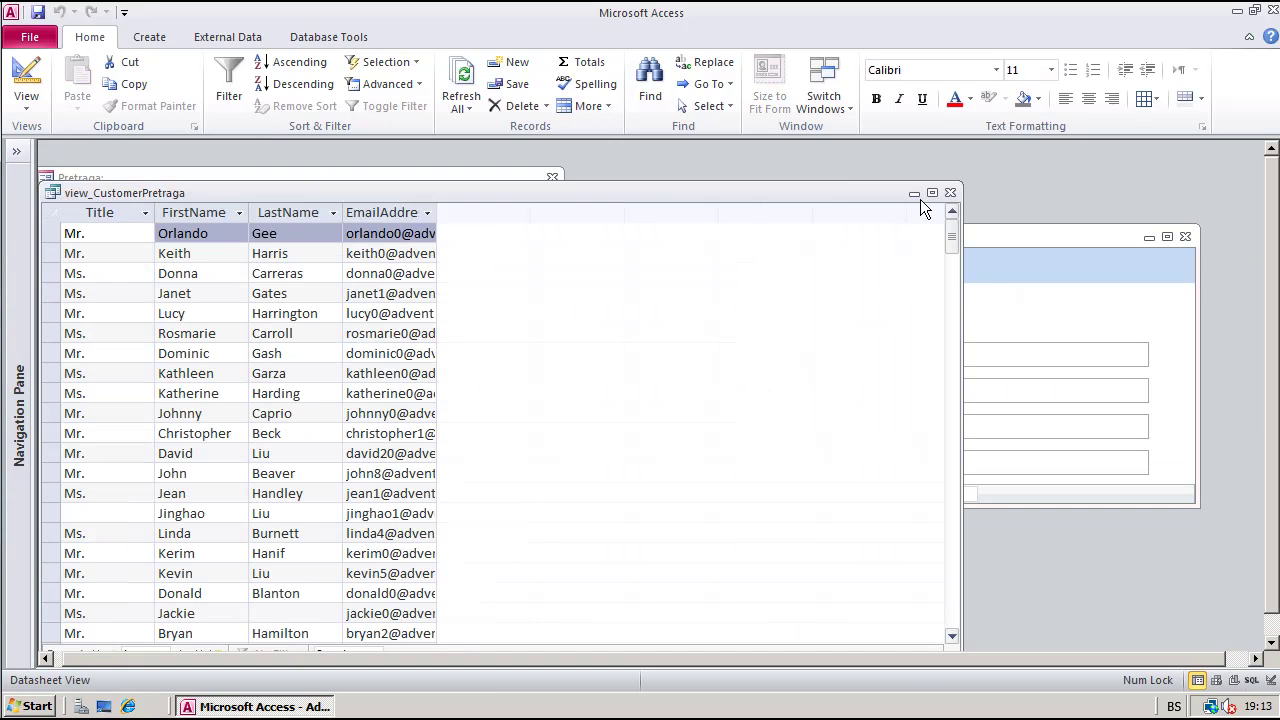
pyautogui.moveTo(960, 186); pyautogui.dragTo(570, 389)
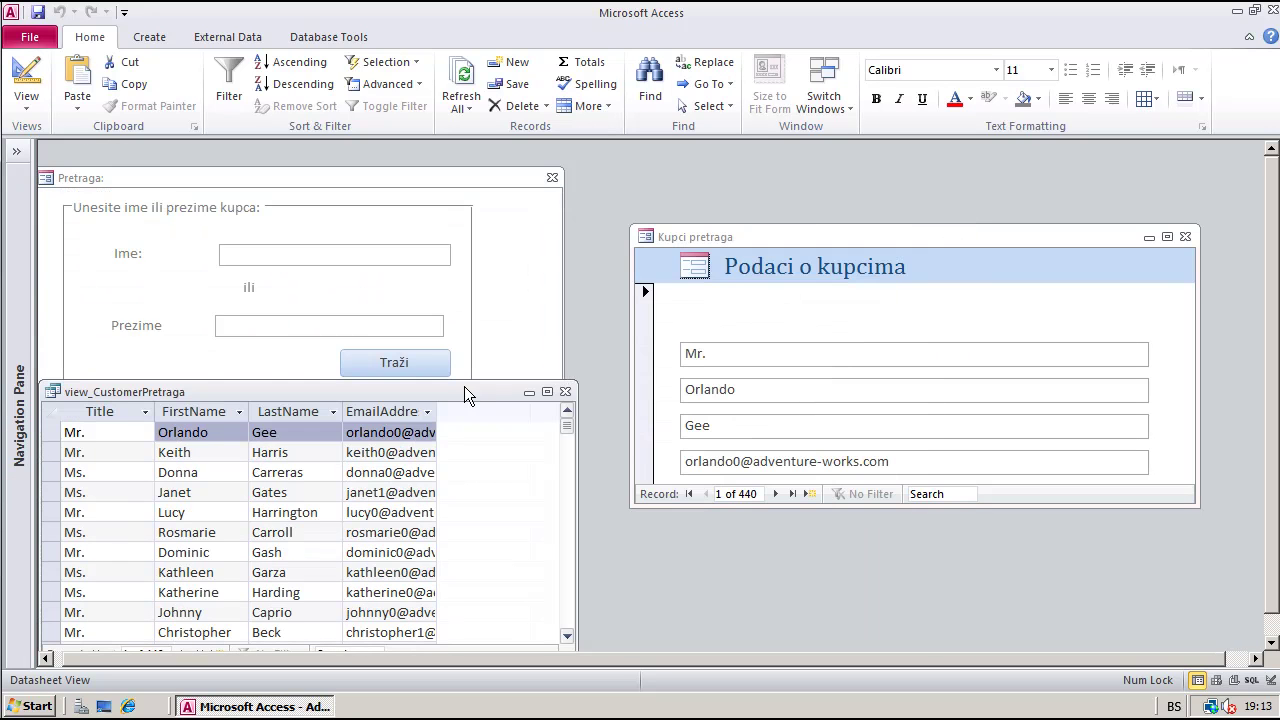
pyautogui.moveTo(464, 393); pyautogui.dragTo(998, 430)
pyautogui.moveTo(852, 238); pyautogui.dragTo(797, 186)
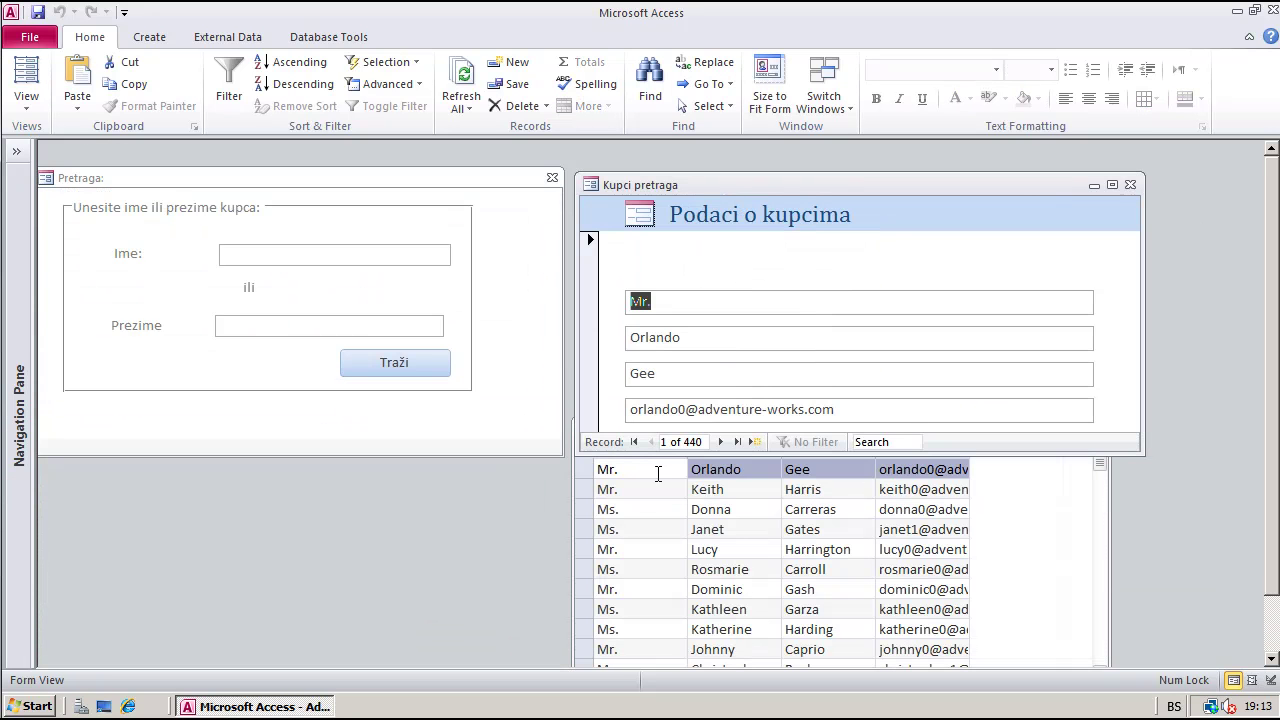
pyautogui.click(1060, 520)
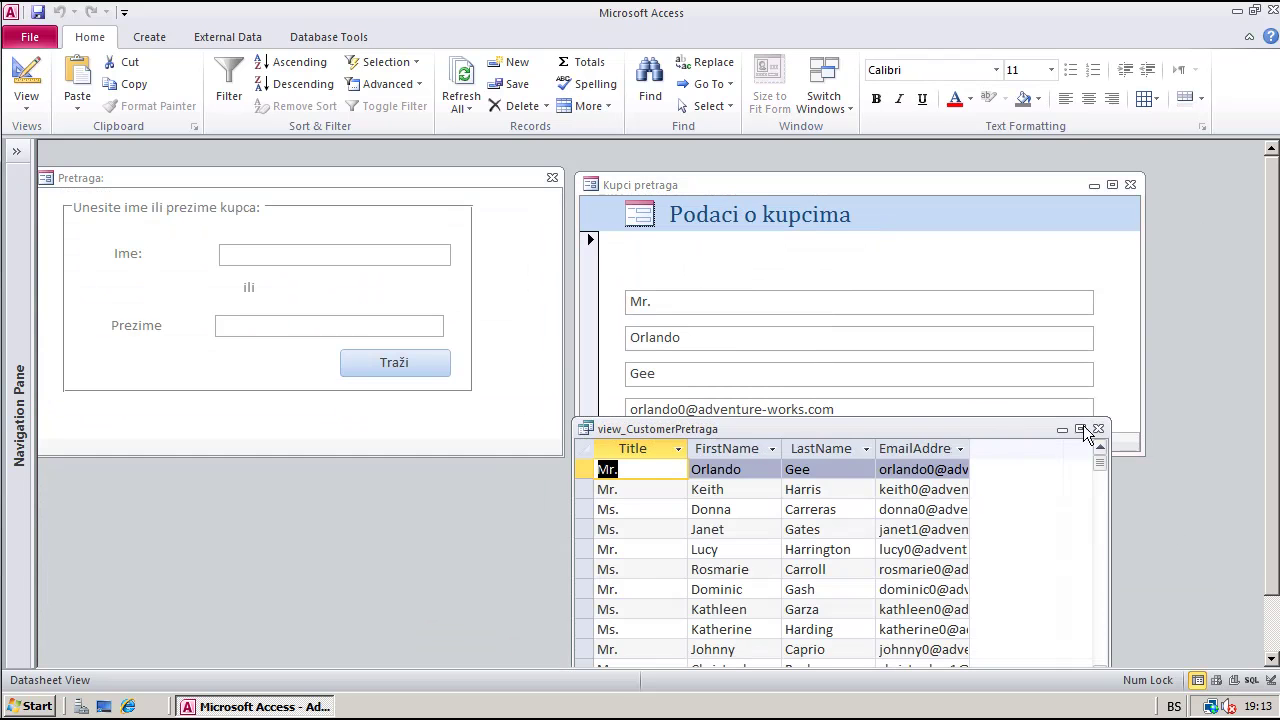
pyautogui.moveTo(1100, 421); pyautogui.dragTo(986, 478)
pyautogui.moveTo(836, 492); pyautogui.dragTo(1044, 476)
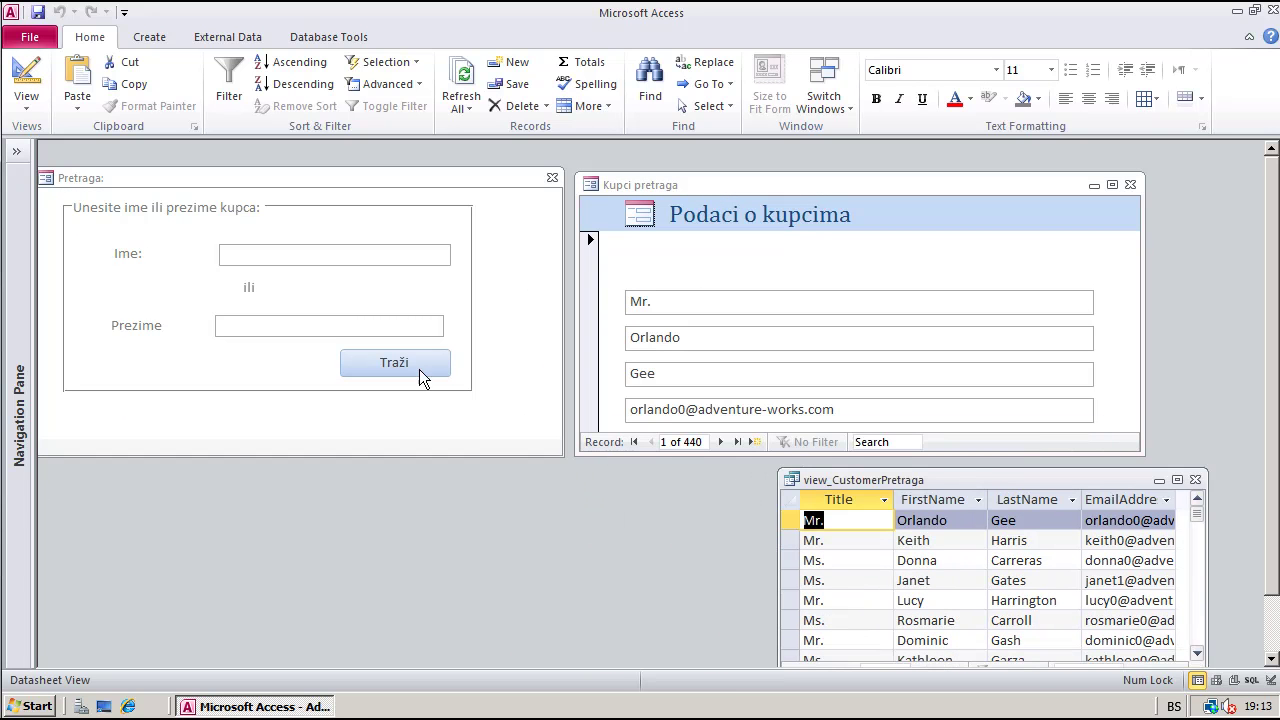
# Enlarge the view_CustomerPretraga datasheet and position it beside the Ime and Prezime search boxes for comparison
pyautogui.click(262, 257)
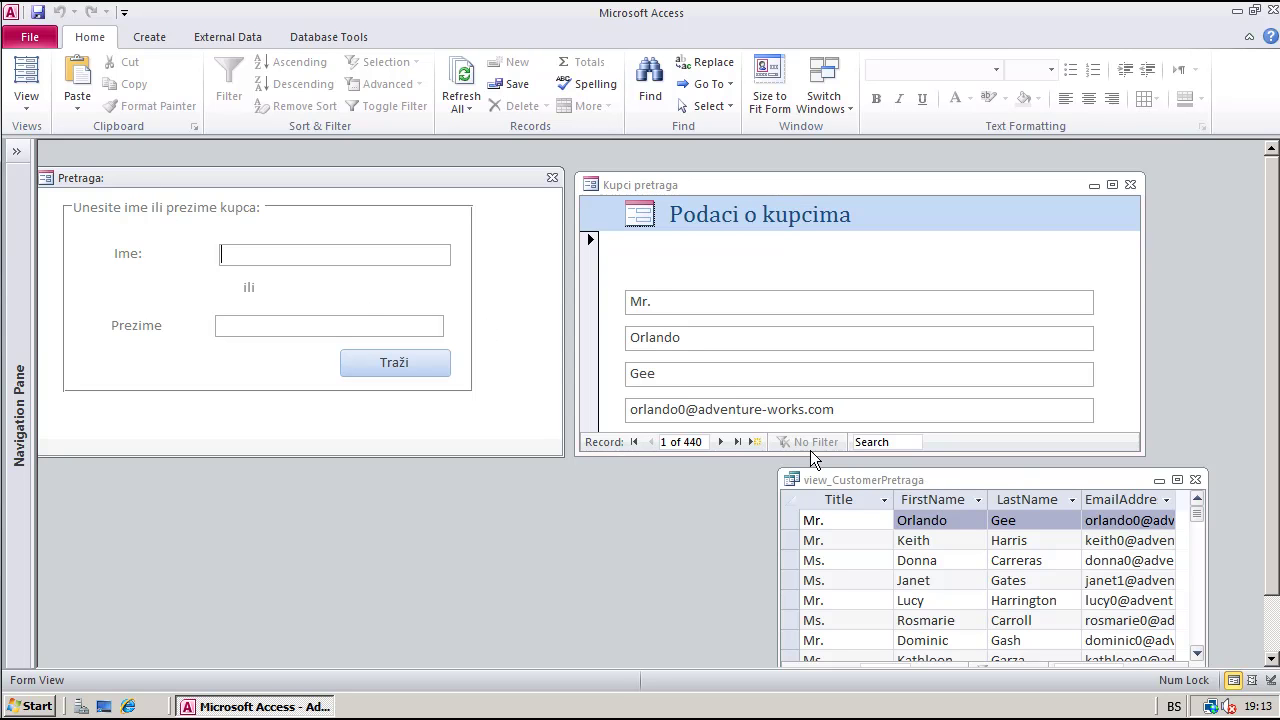
pyautogui.moveTo(859, 476); pyautogui.dragTo(691, 211)
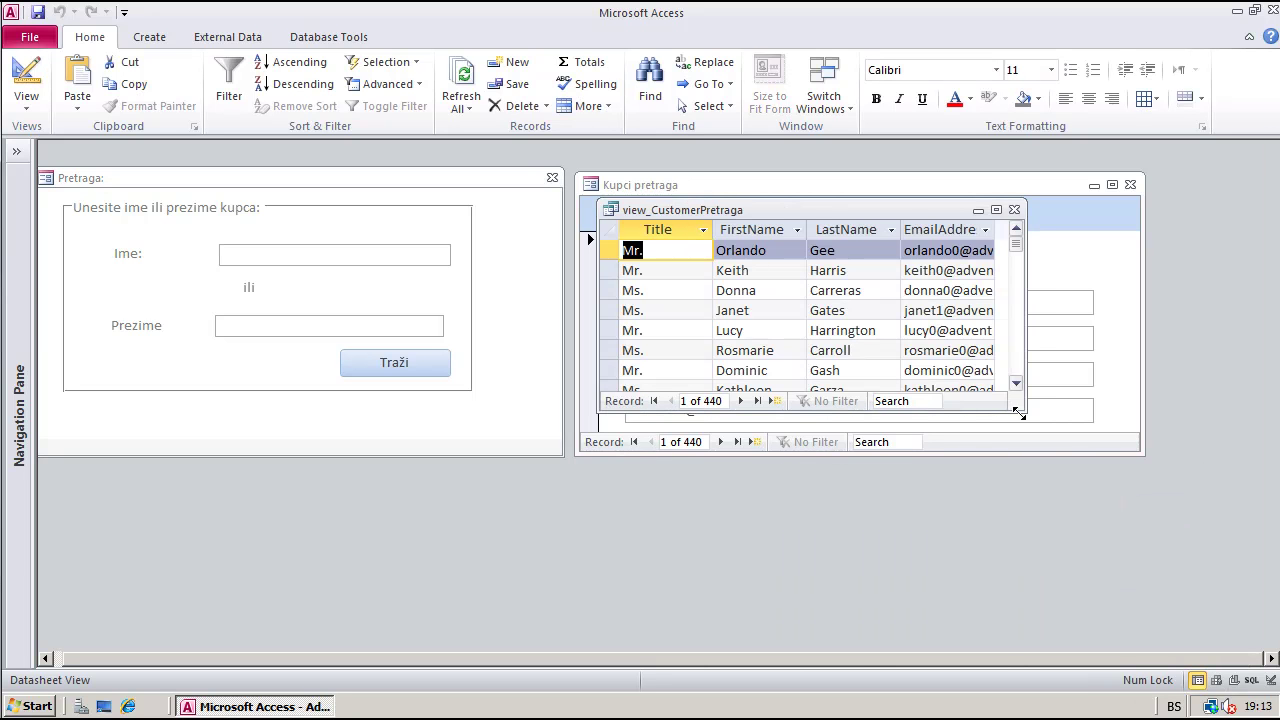
pyautogui.moveTo(1022, 409); pyautogui.dragTo(1125, 605)
pyautogui.click(301, 256)
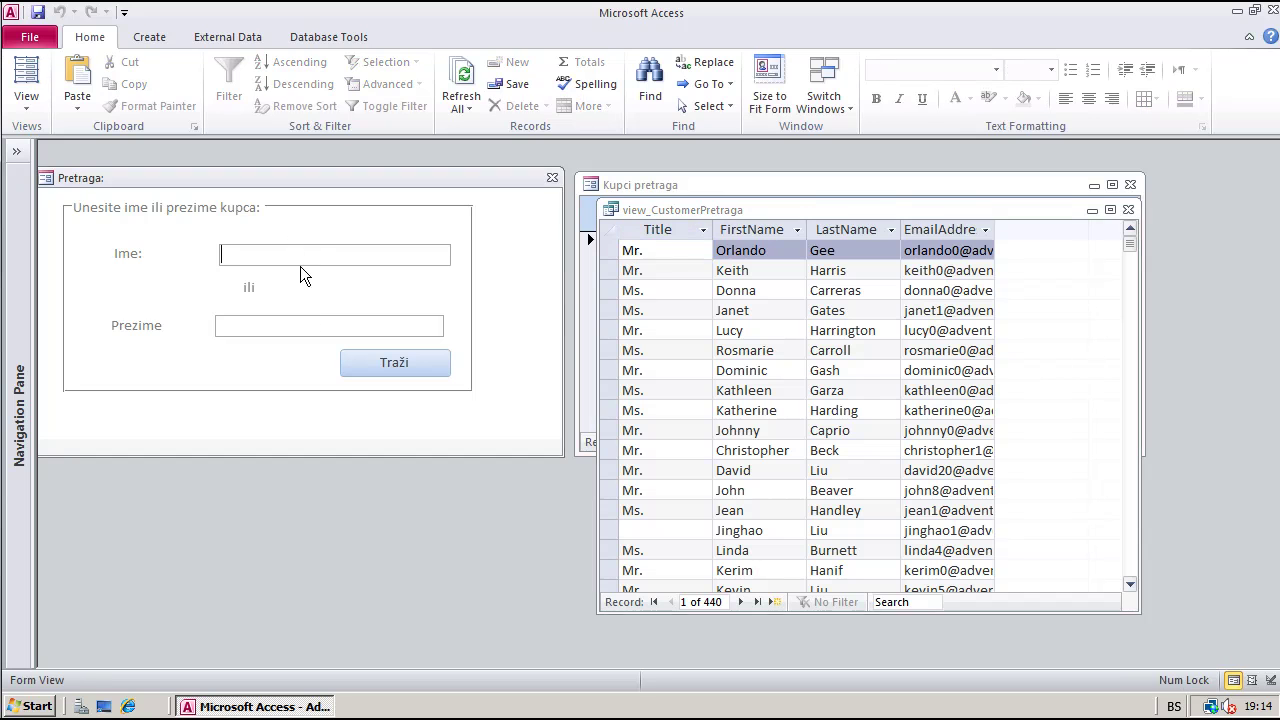
pyautogui.click(299, 321)
pyautogui.moveTo(626, 211); pyautogui.dragTo(640, 345)
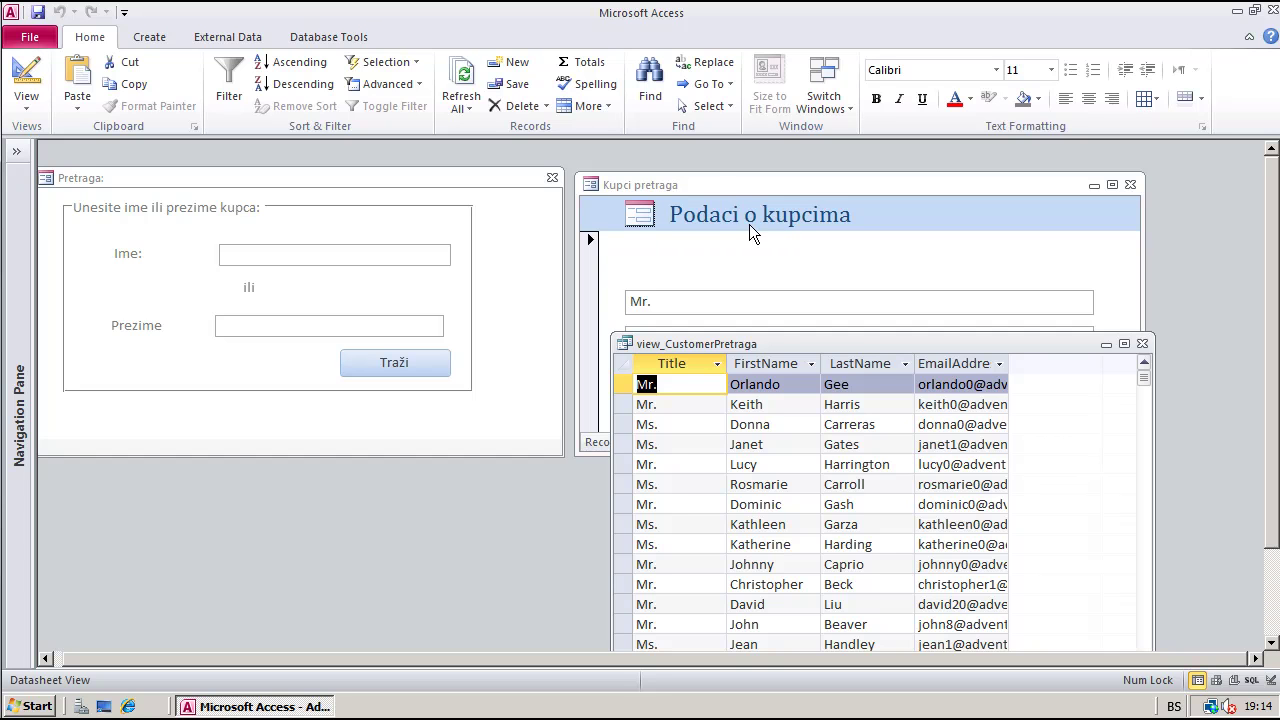
pyautogui.moveTo(859, 350); pyautogui.dragTo(749, 312)
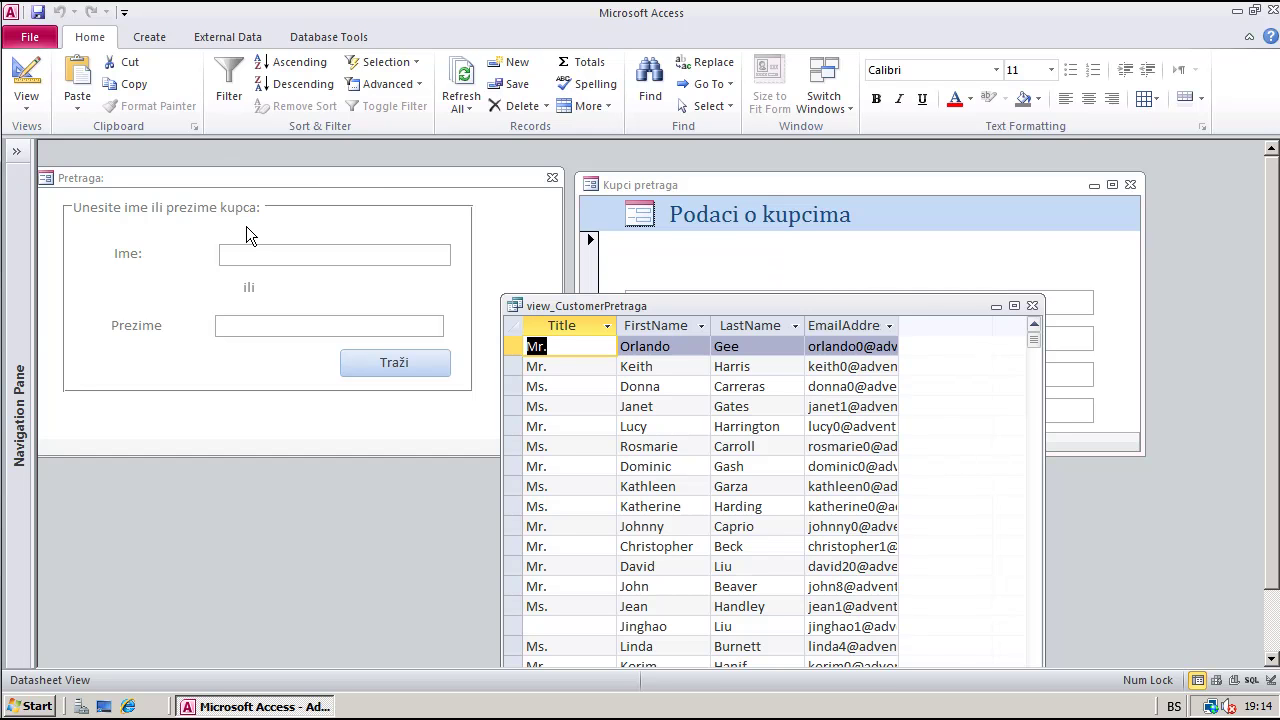
# Switch both the view_CustomerPretraga query and the frmPretraga form to Design View, moving the form window clear
pyautogui.click(26, 102)
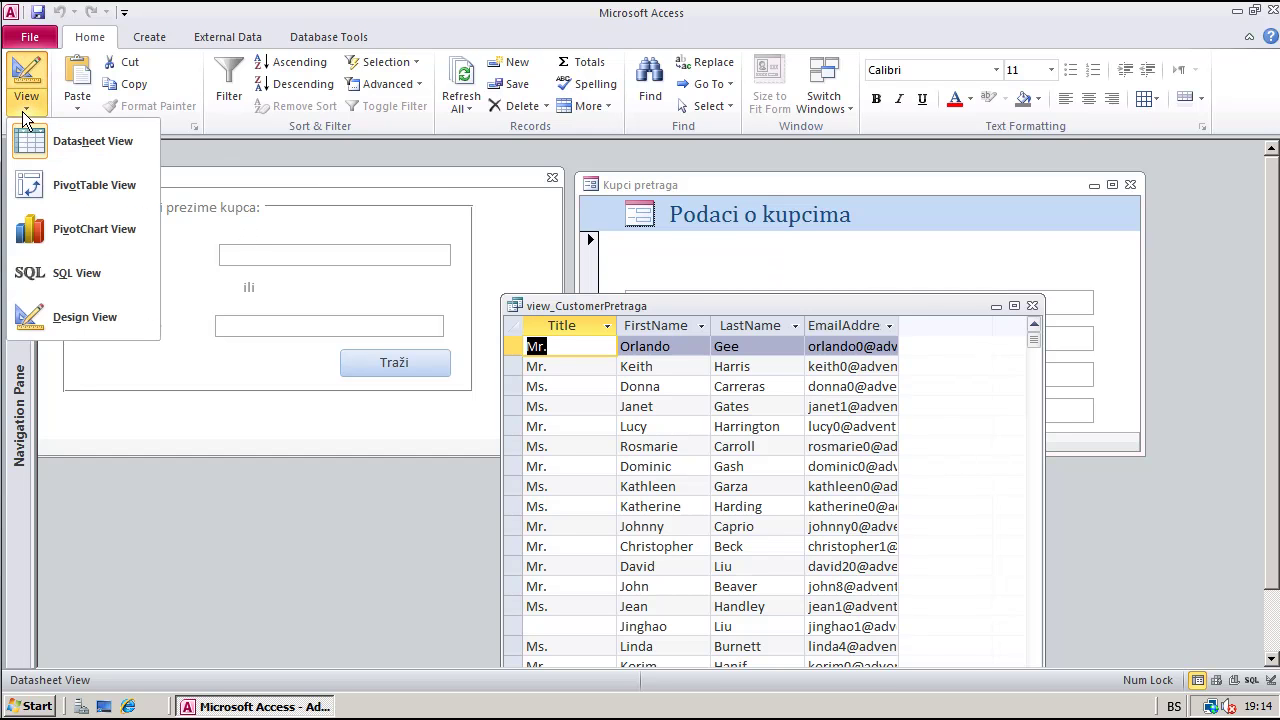
pyautogui.click(91, 316)
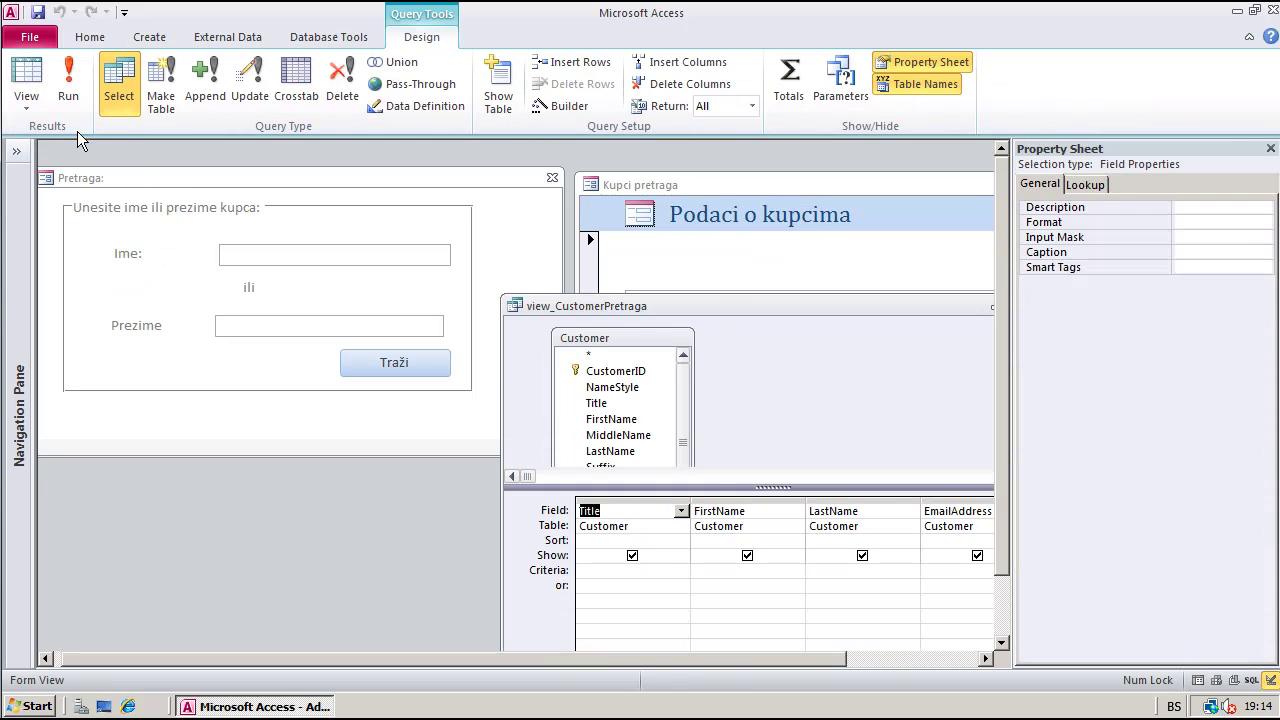
pyautogui.click(179, 178)
pyautogui.click(26, 100)
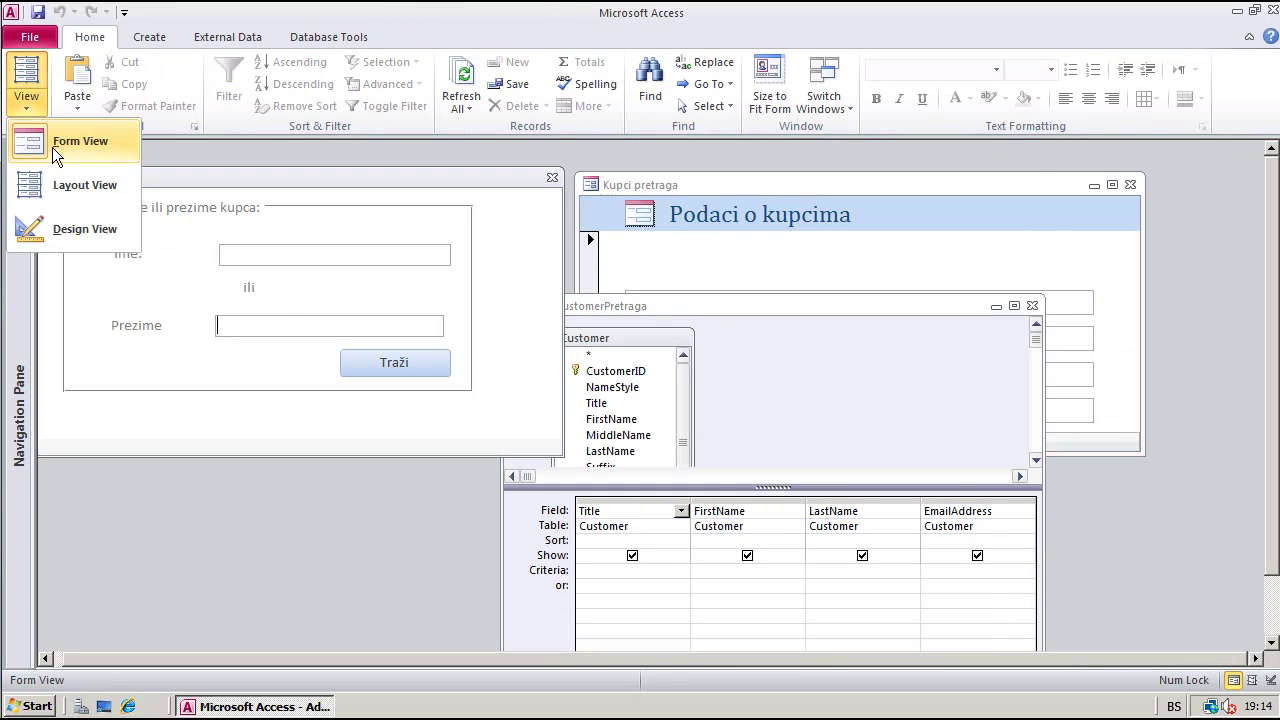
pyautogui.click(86, 226)
pyautogui.moveTo(372, 186); pyautogui.dragTo(552, 167)
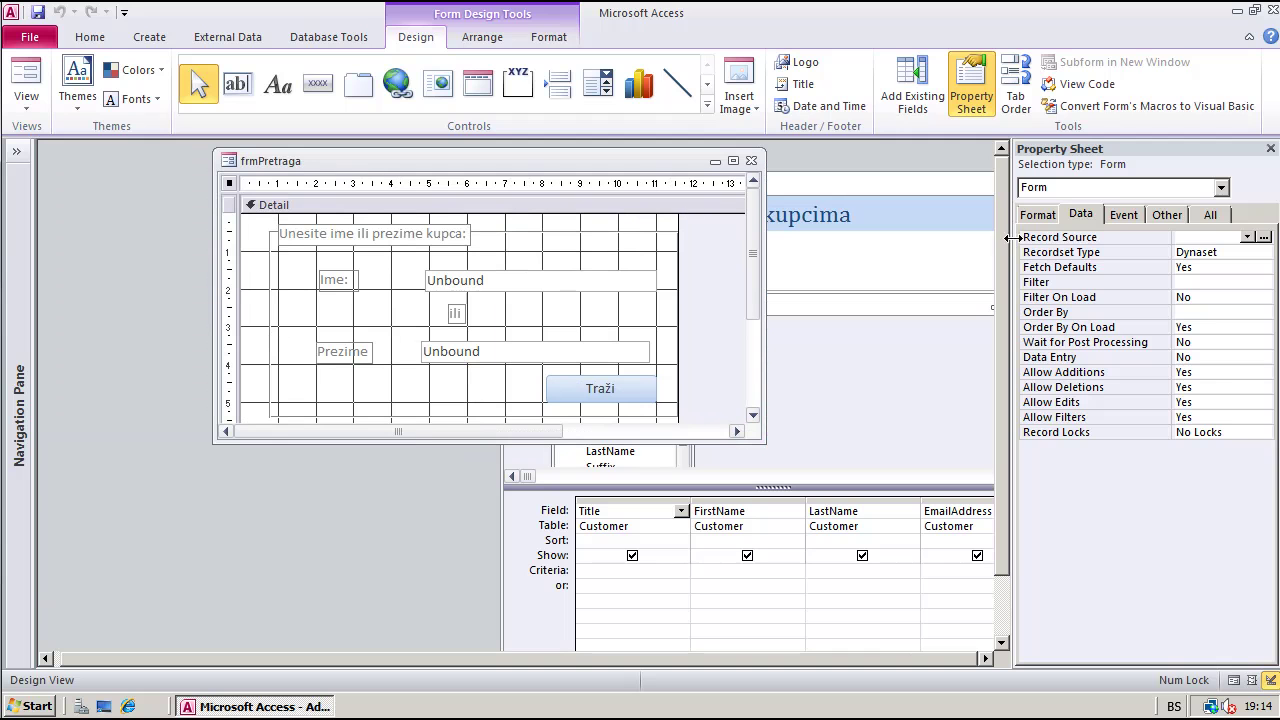
# Check the Name property of the Ime and Prezime text boxes on frmPretraga
pyautogui.click(474, 296)
pyautogui.click(504, 352)
pyautogui.click(500, 281)
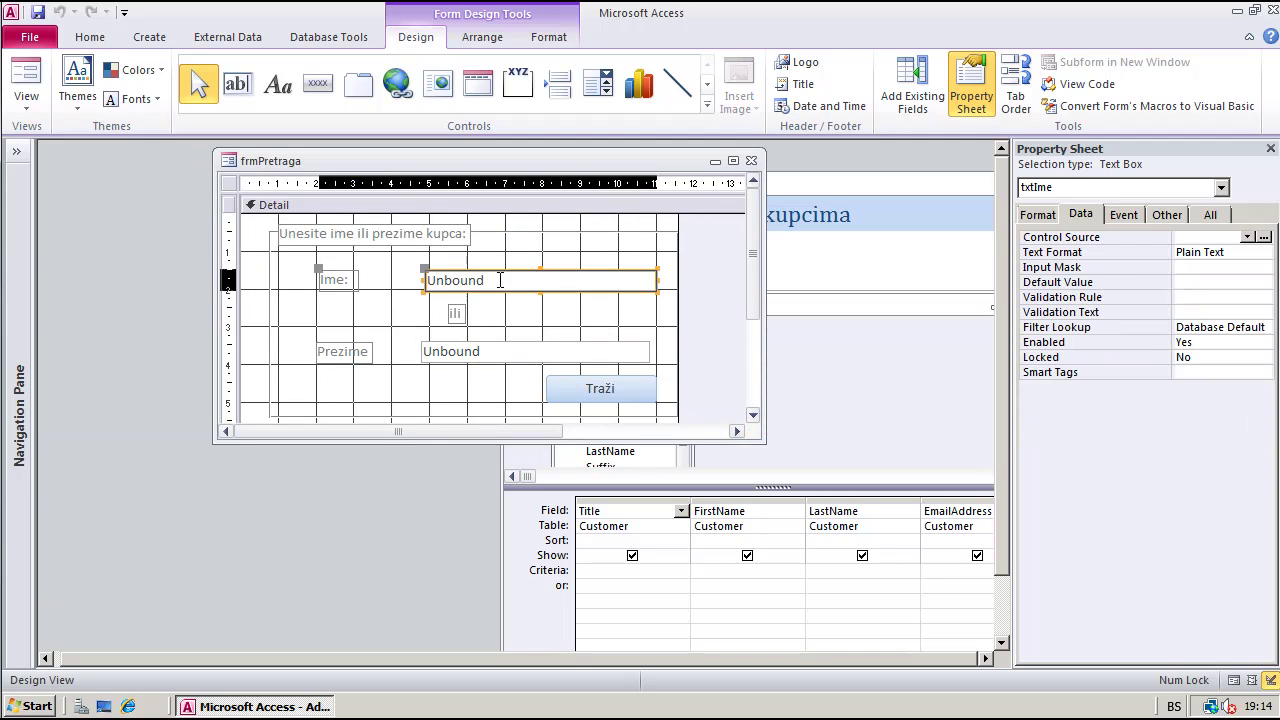
pyautogui.click(1164, 216)
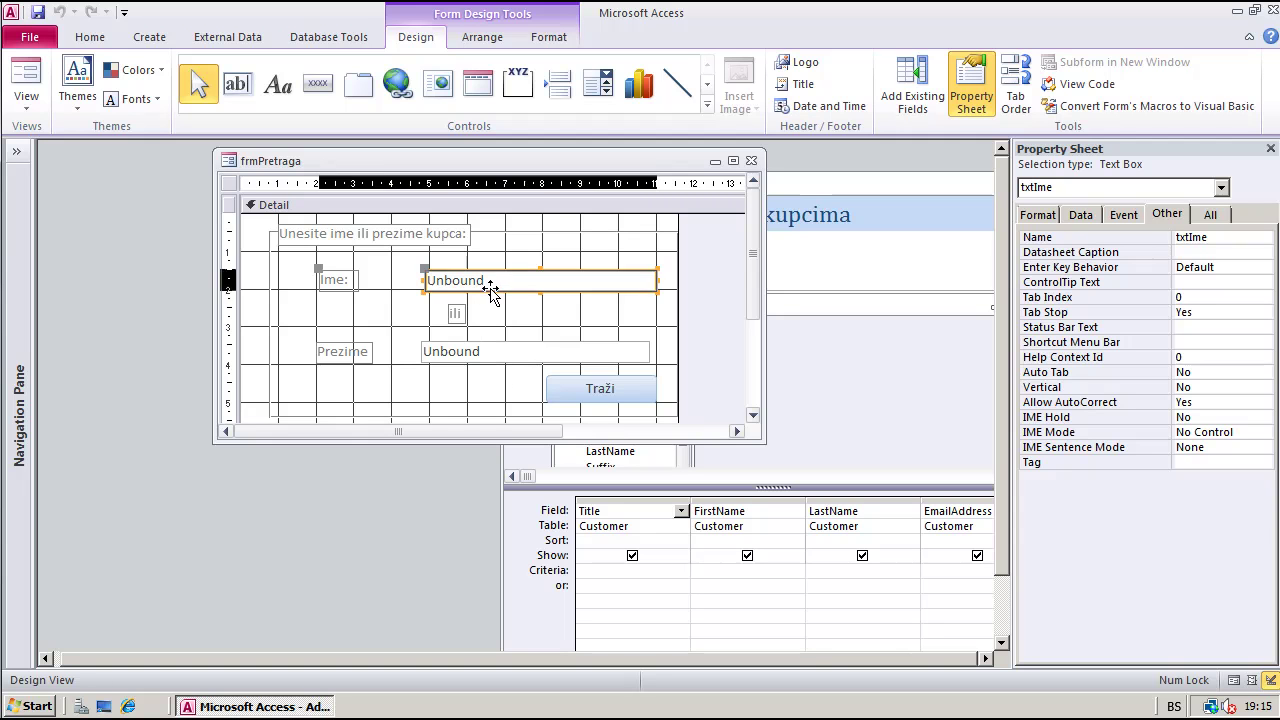
pyautogui.click(1213, 237)
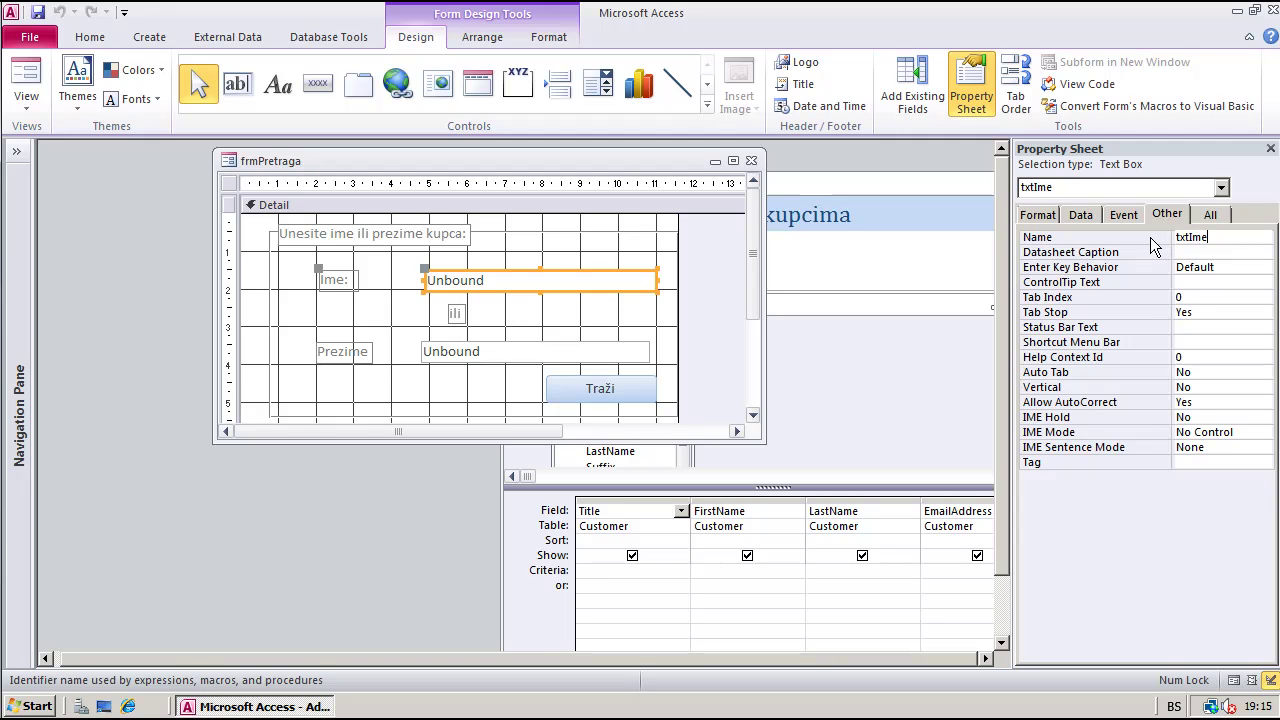
pyautogui.press('Left')
pyautogui.press('Left')
pyautogui.press('Left')
pyautogui.press('Left')
pyautogui.hotkey('shift', 'Home')
pyautogui.click(510, 355)
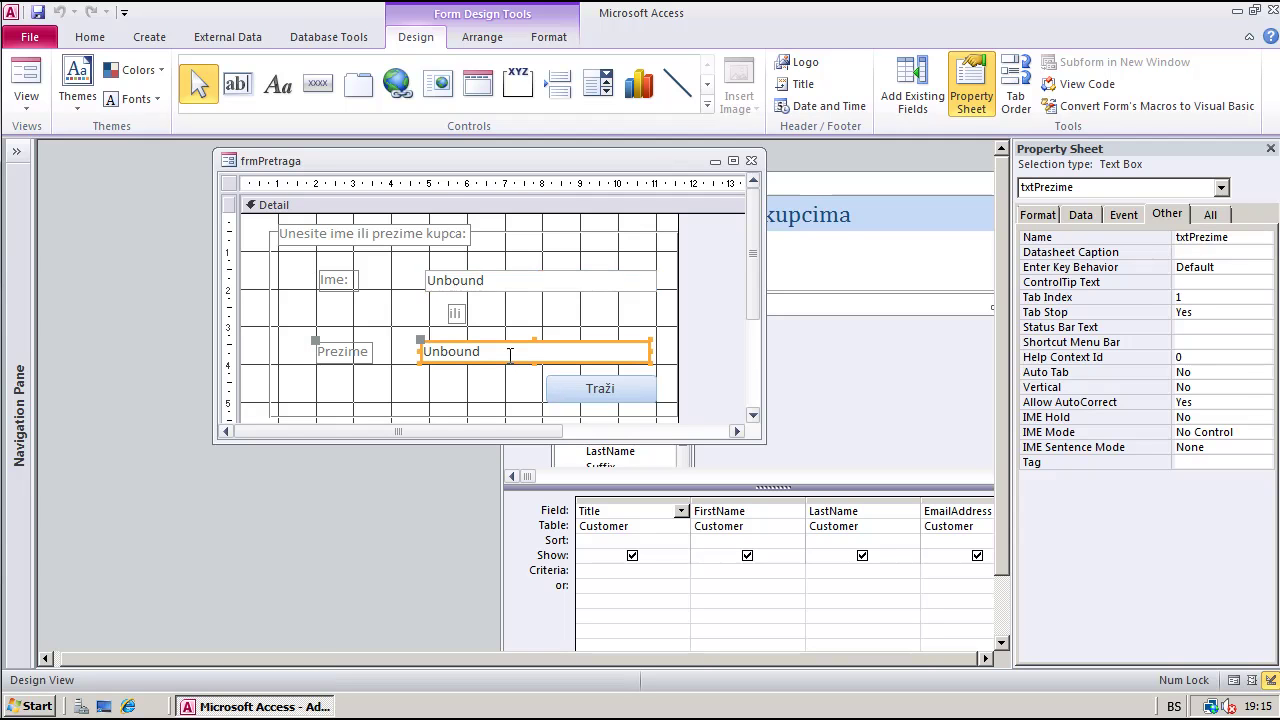
pyautogui.click(1256, 237)
# Close the Kupci pretraga form and maximize the view_CustomerPretraga query design window
pyautogui.click(848, 185)
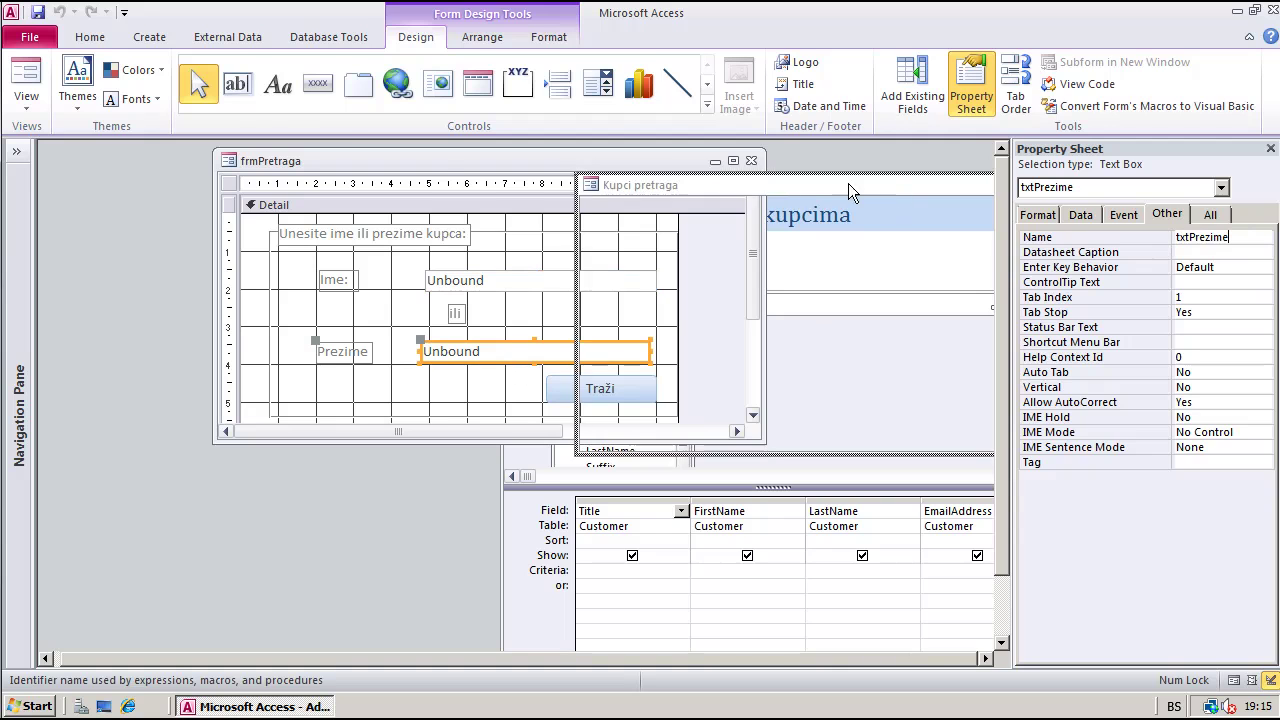
pyautogui.click(972, 170)
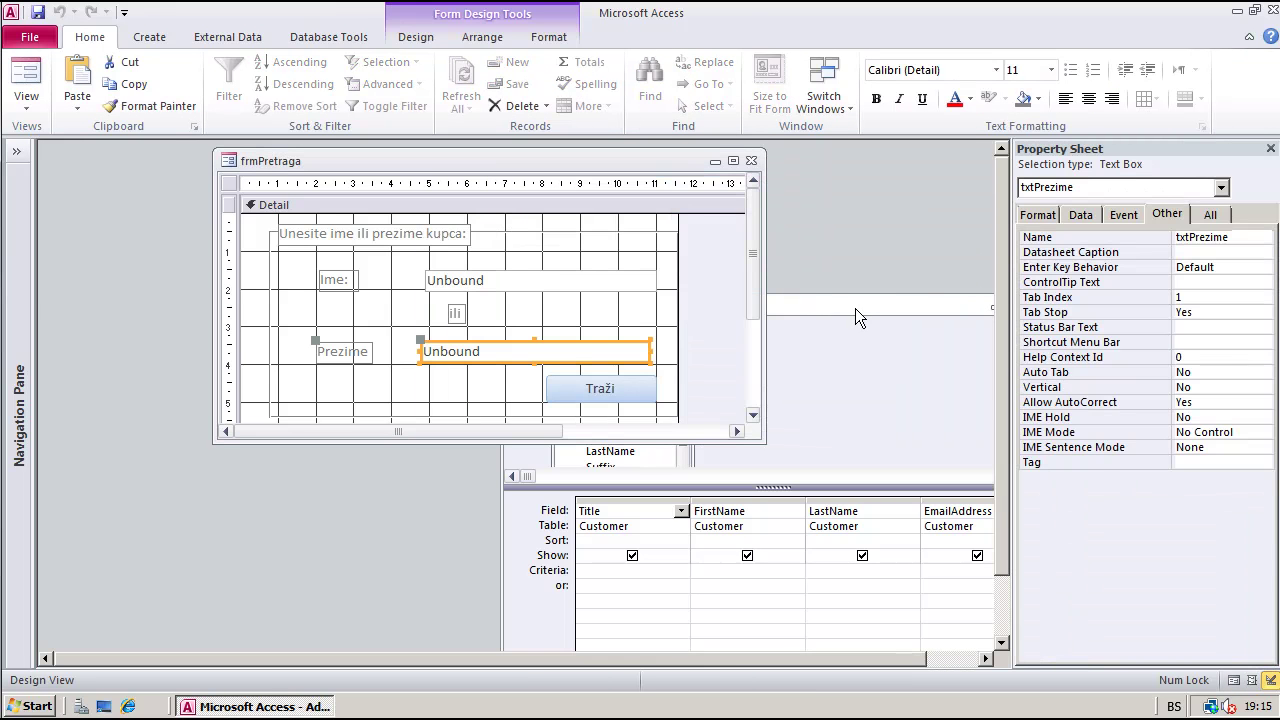
pyautogui.doubleClick(809, 304)
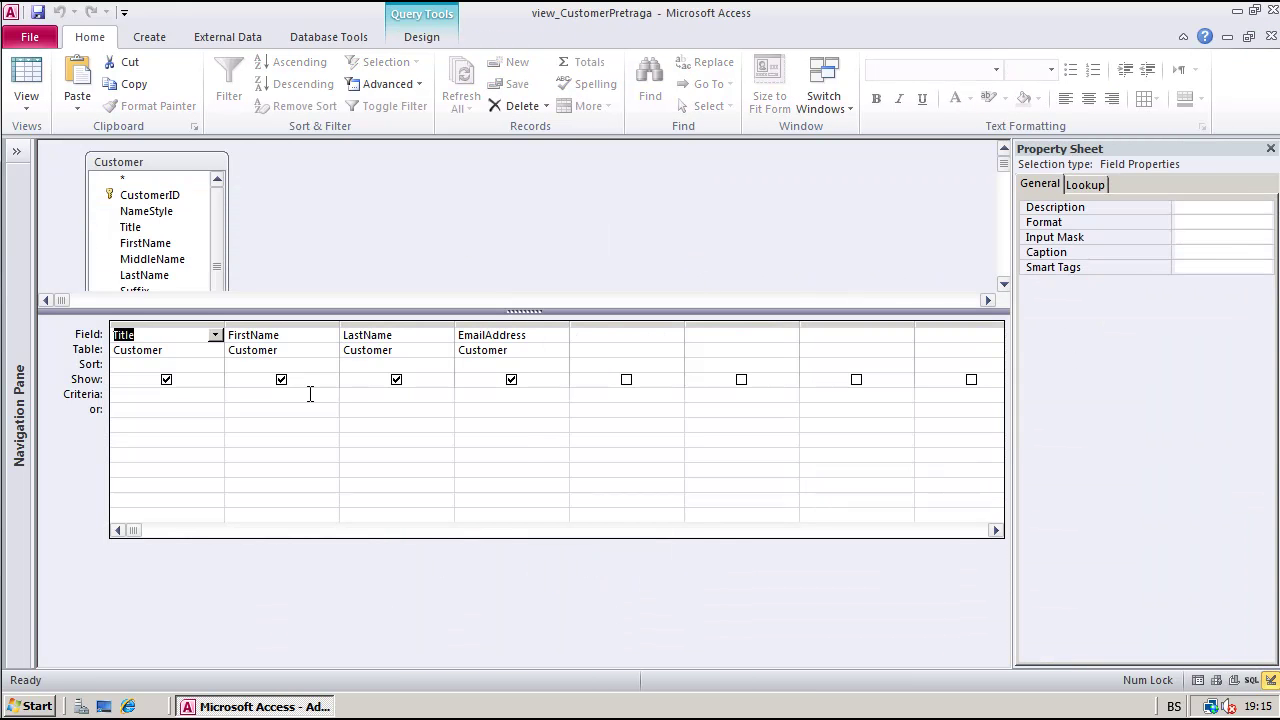
# Open the Expression Builder for the FirstName field's criteria in the view_CustomerPretraga query
pyautogui.click(270, 394)
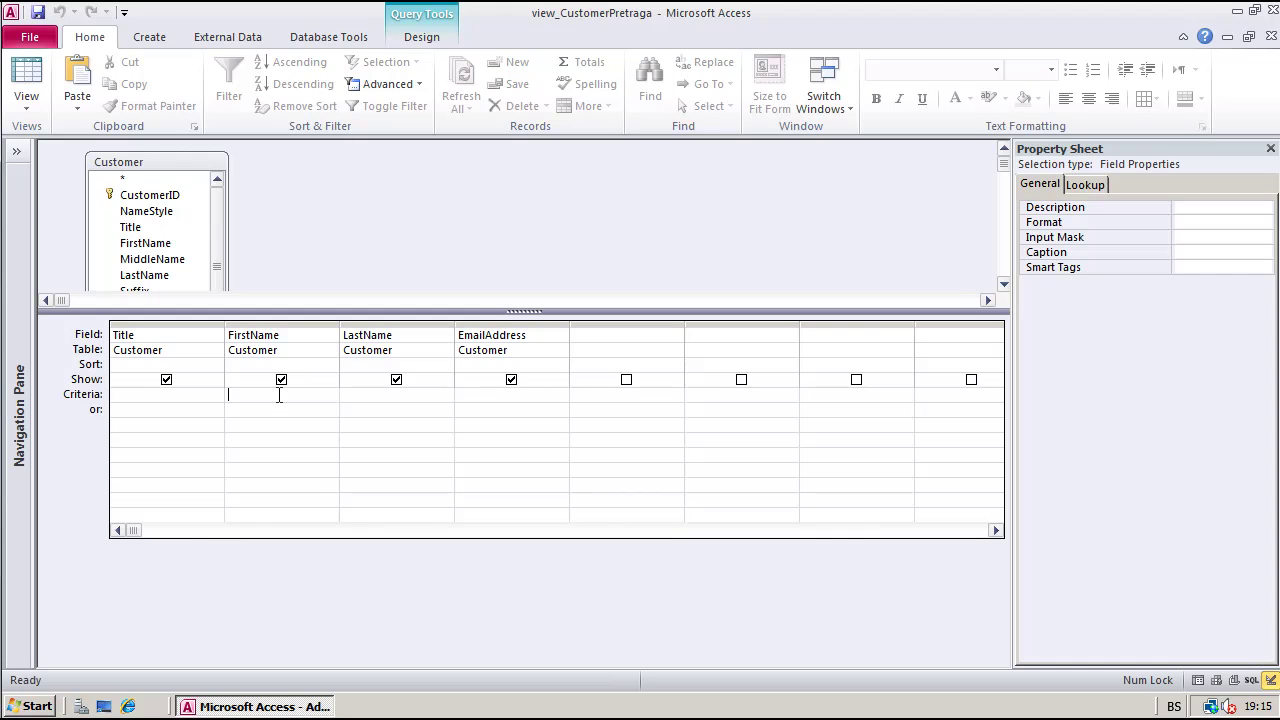
pyautogui.click(364, 392)
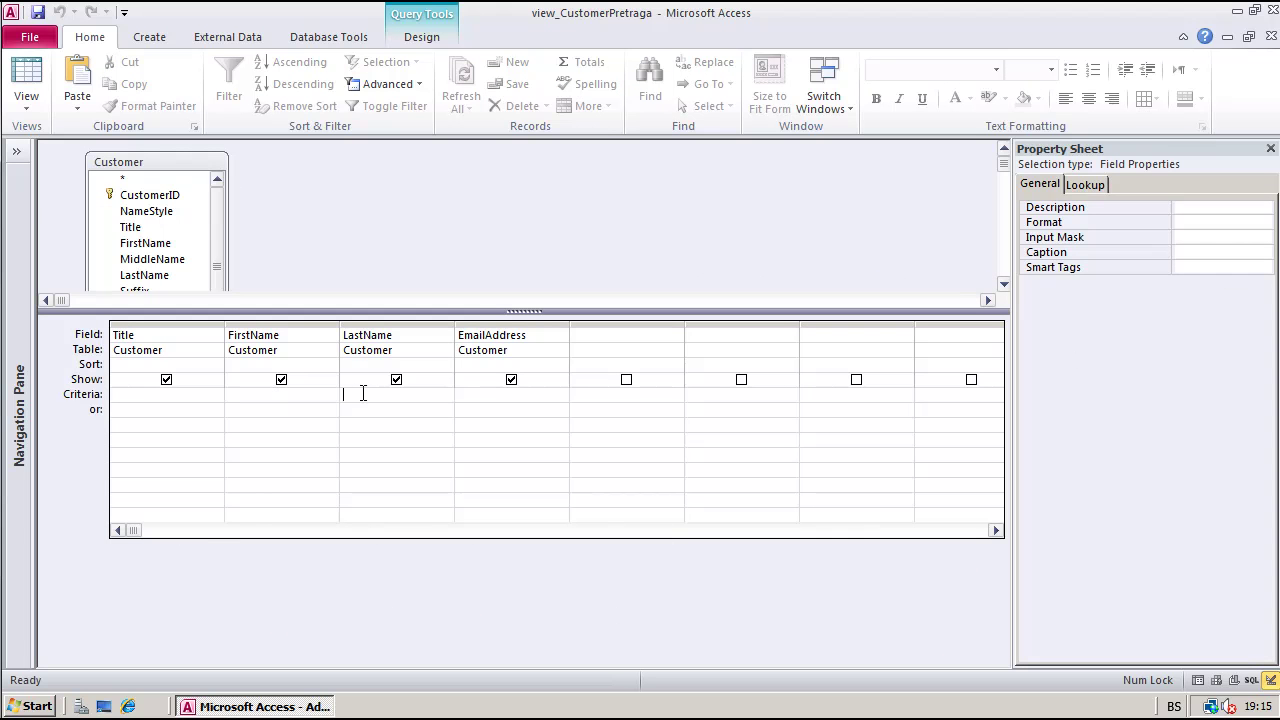
pyautogui.click(229, 394)
pyautogui.rightClick(229, 394)
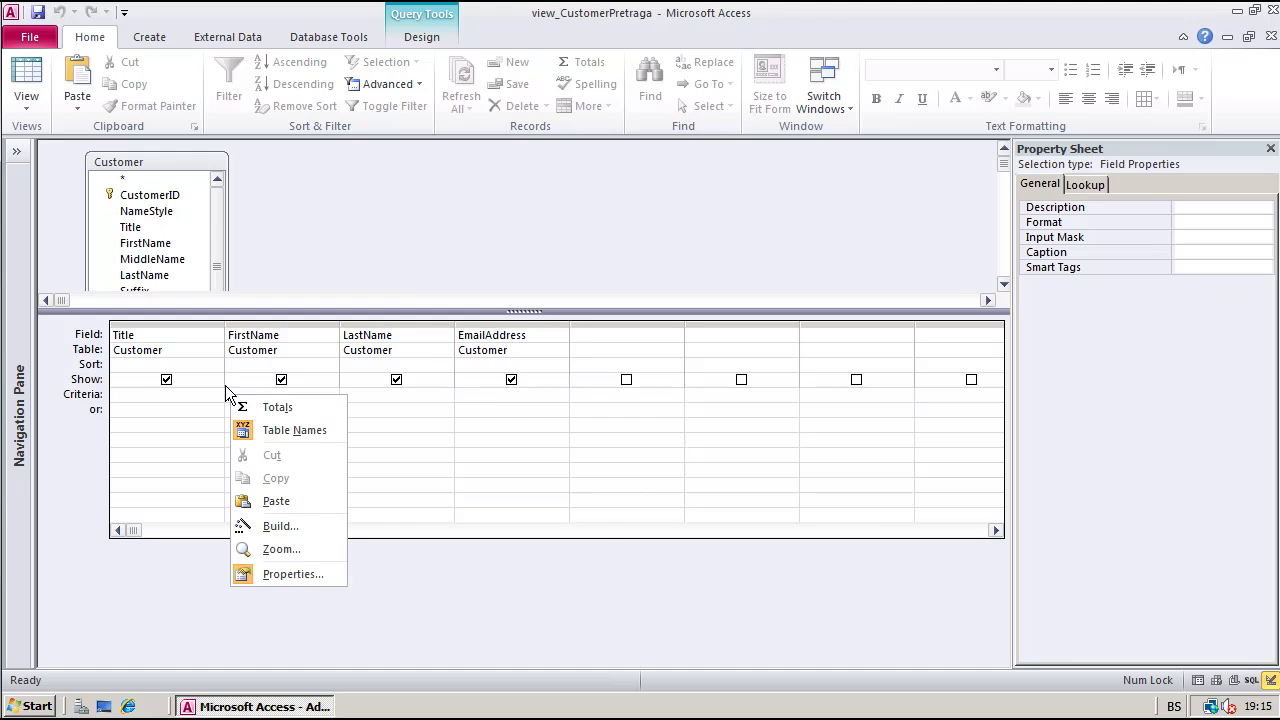
pyautogui.click(279, 527)
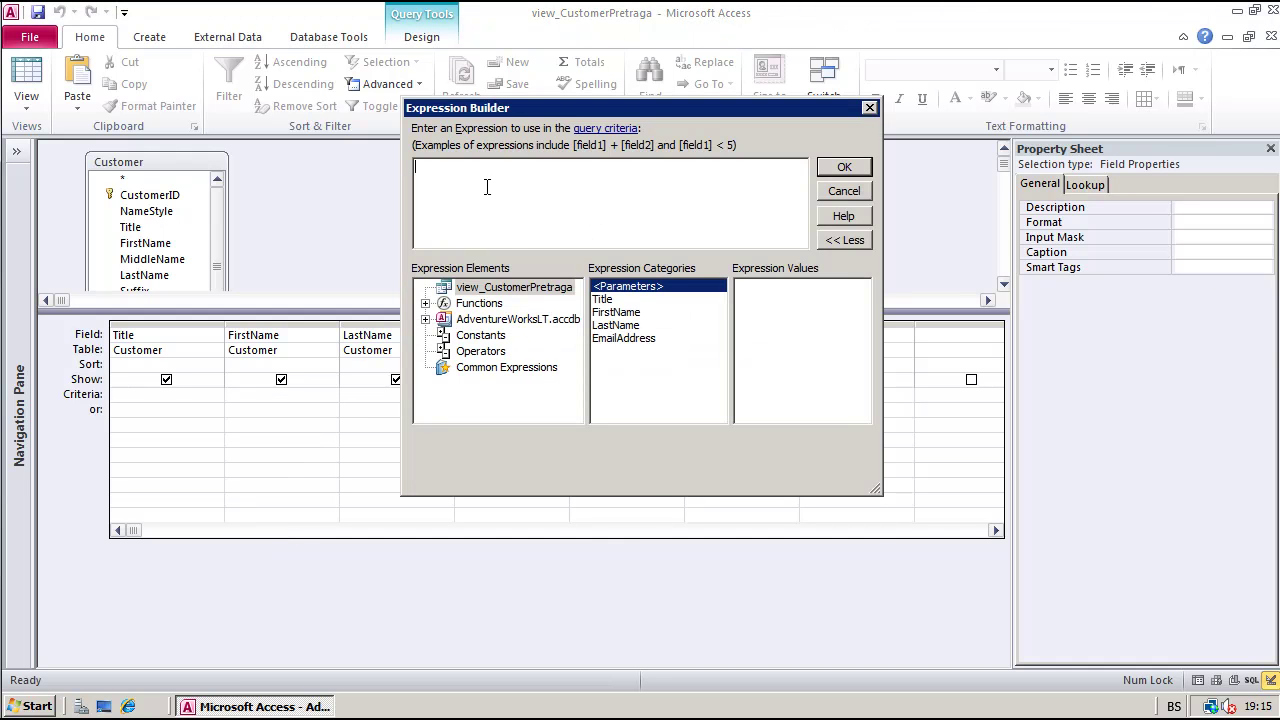
# Expand all forms of AdventureWorksLT.accdb in the Expression Builder and select frmPretraga to list its controls
pyautogui.click(424, 320)
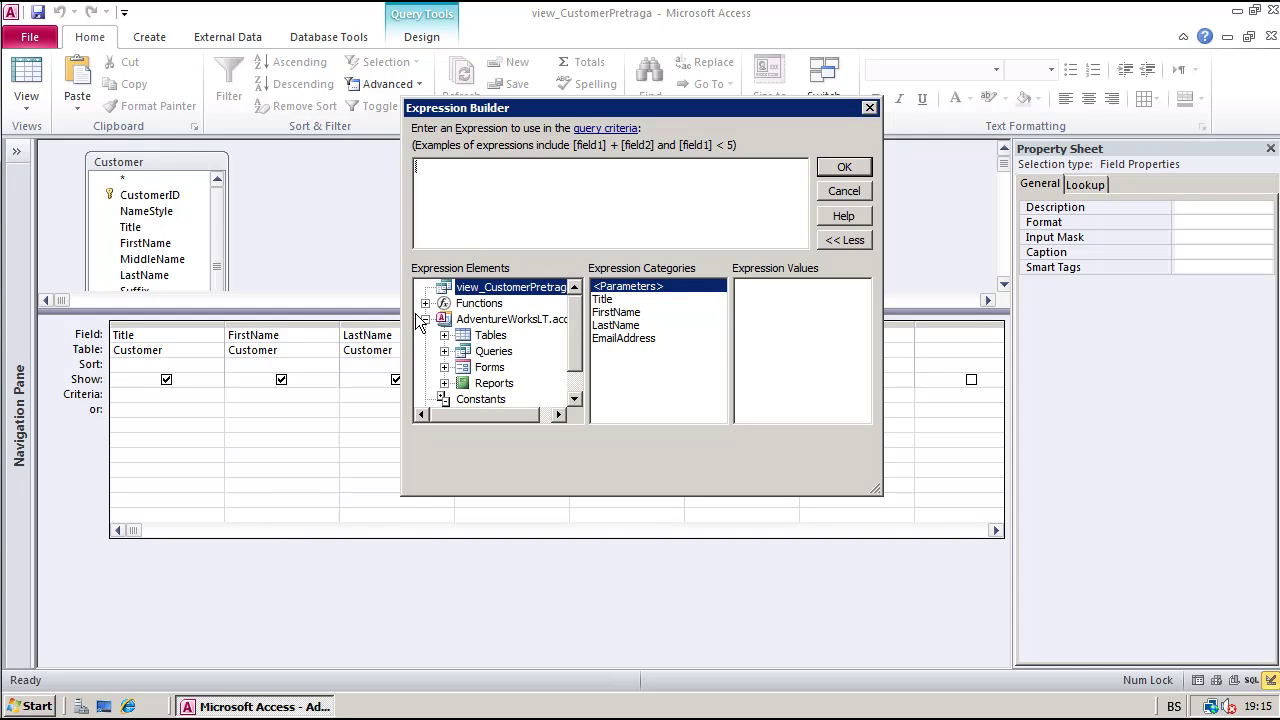
pyautogui.click(443, 367)
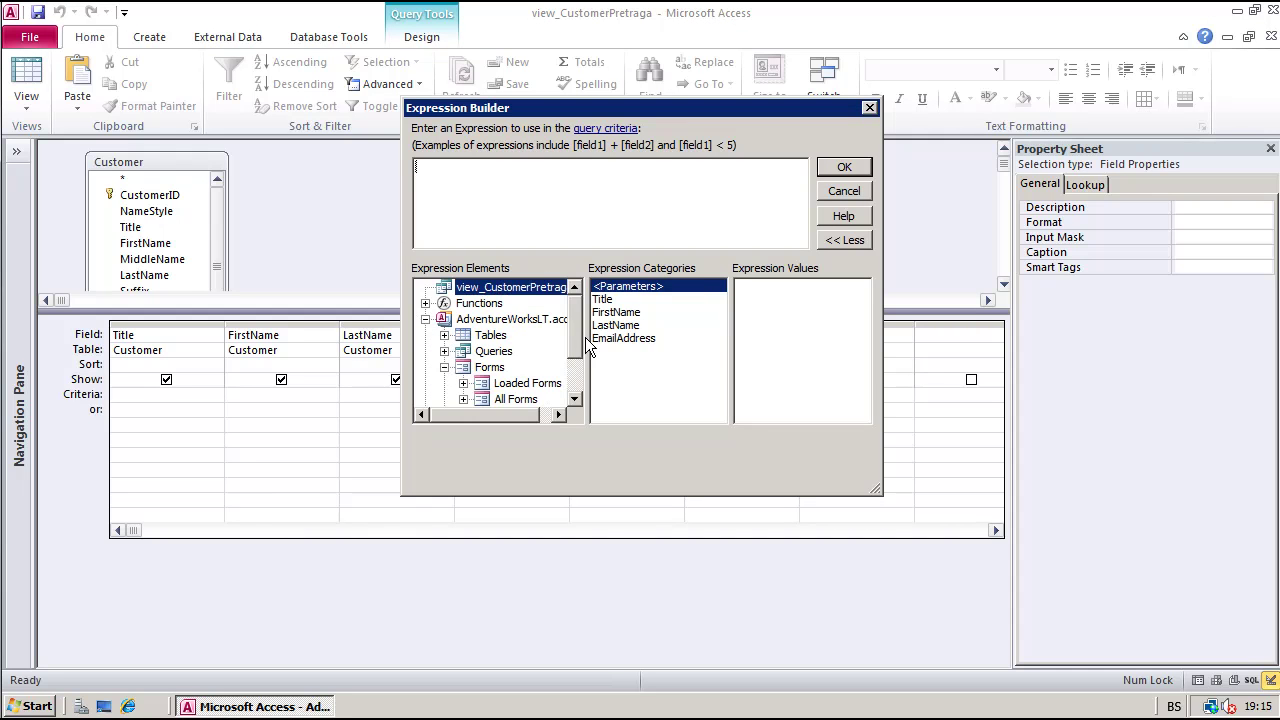
pyautogui.scroll(-1, 575, 350)
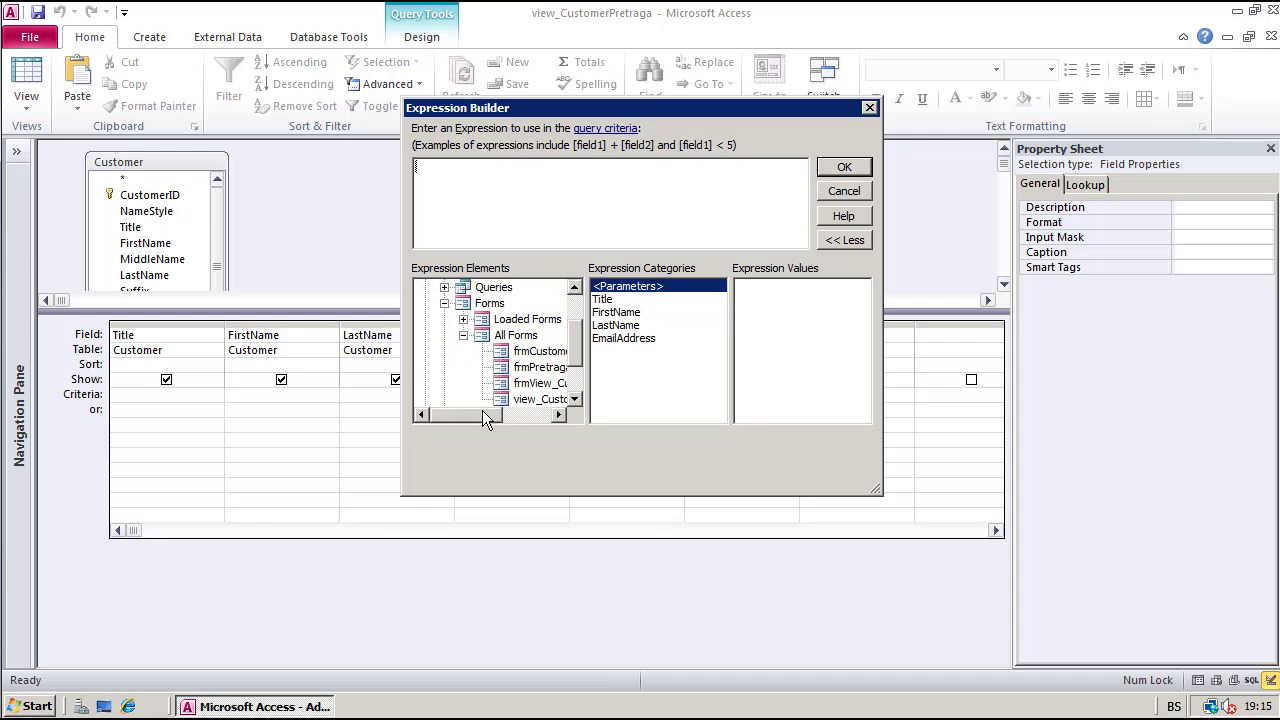
pyautogui.moveTo(482, 412); pyautogui.dragTo(519, 419)
pyautogui.click(476, 368)
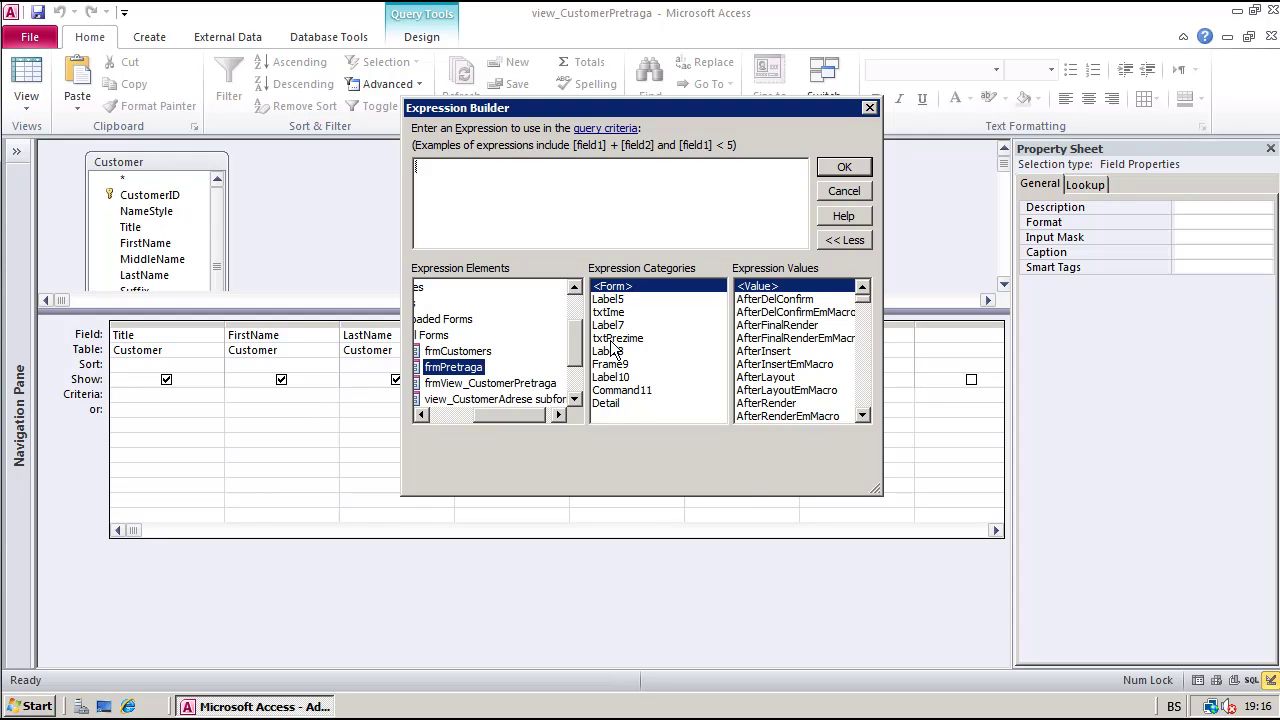
# Set the FirstName criteria to [Forms]![frmPretraga]![txtIme] and widen the FirstName and LastName columns of the query grid
pyautogui.doubleClick(608, 312)
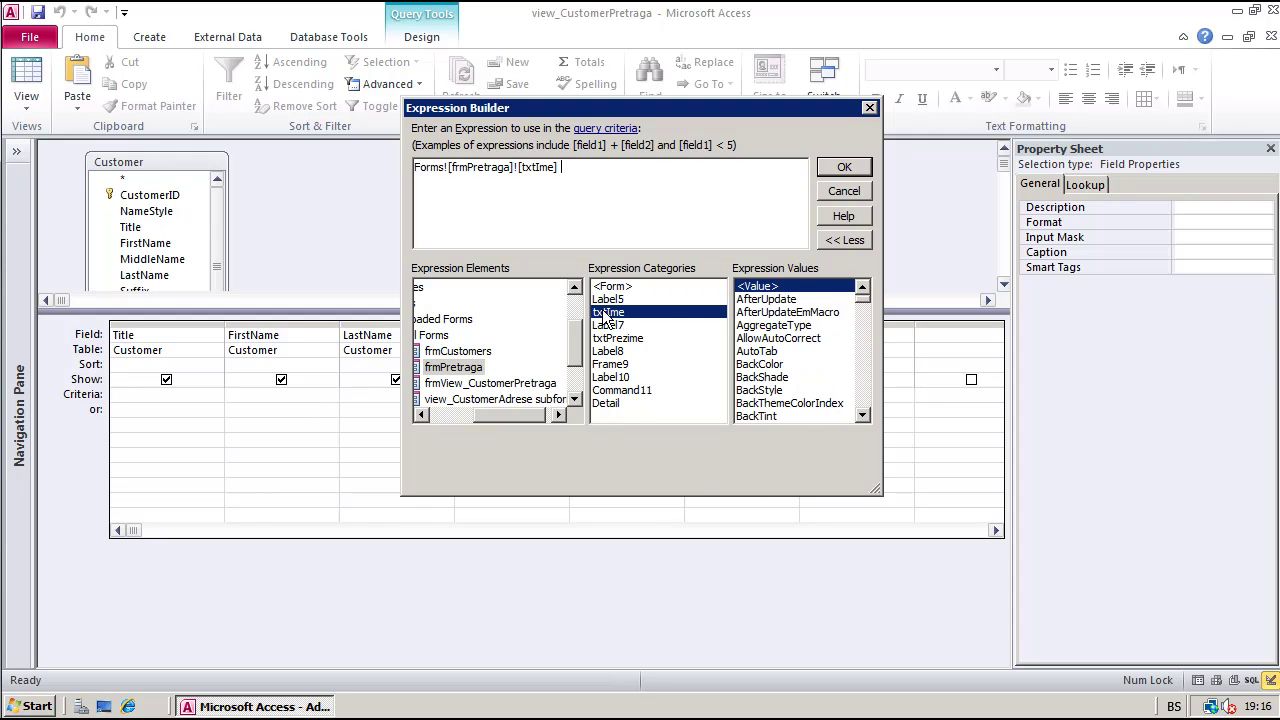
pyautogui.click(844, 168)
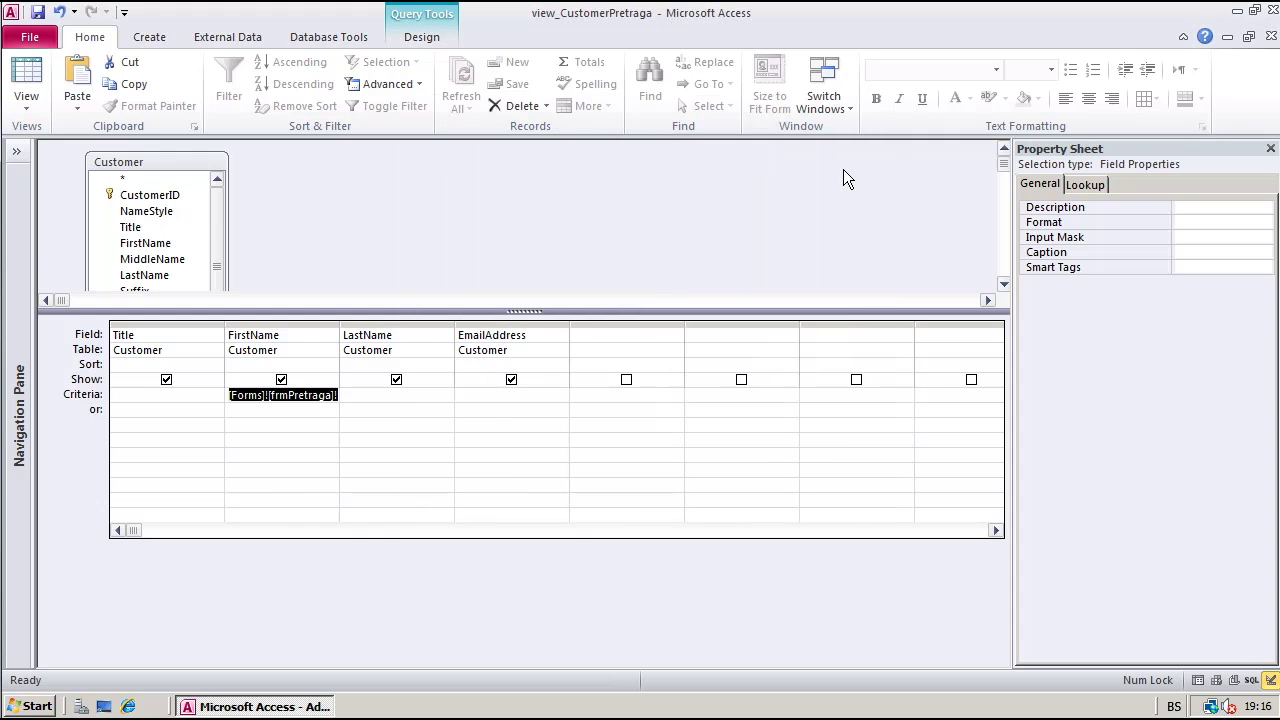
pyautogui.doubleClick(342, 323)
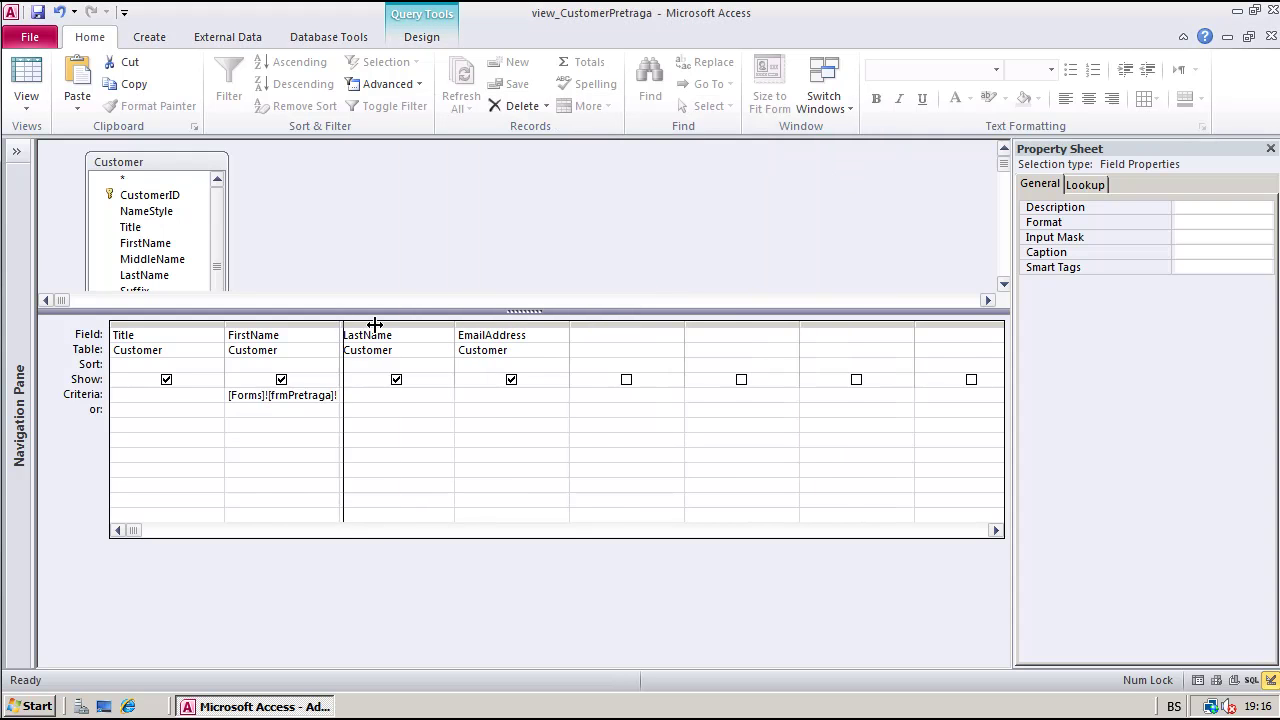
pyautogui.moveTo(502, 323); pyautogui.dragTo(603, 324)
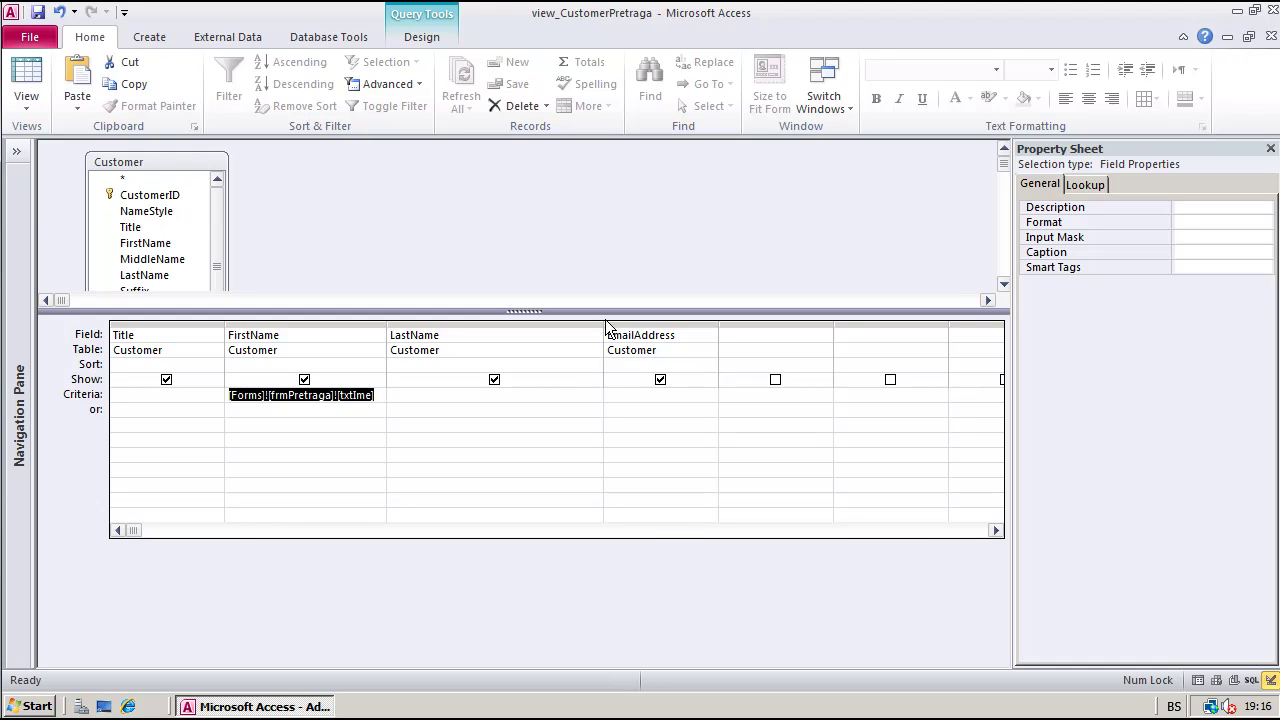
# Build [Forms]![frmPretraga]![txtPrezime] as the LastName field's criterion in the or row, using the Expression Builder
pyautogui.click(398, 409)
pyautogui.click(403, 394)
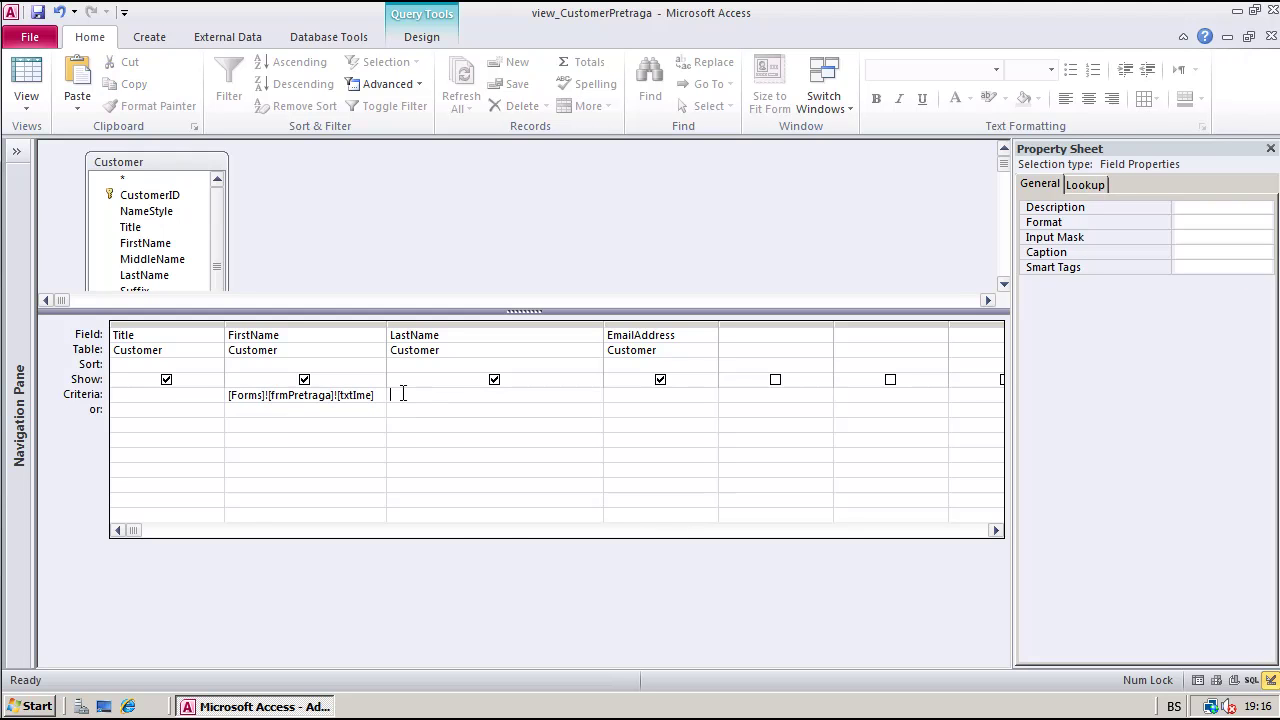
pyautogui.rightClick(398, 410)
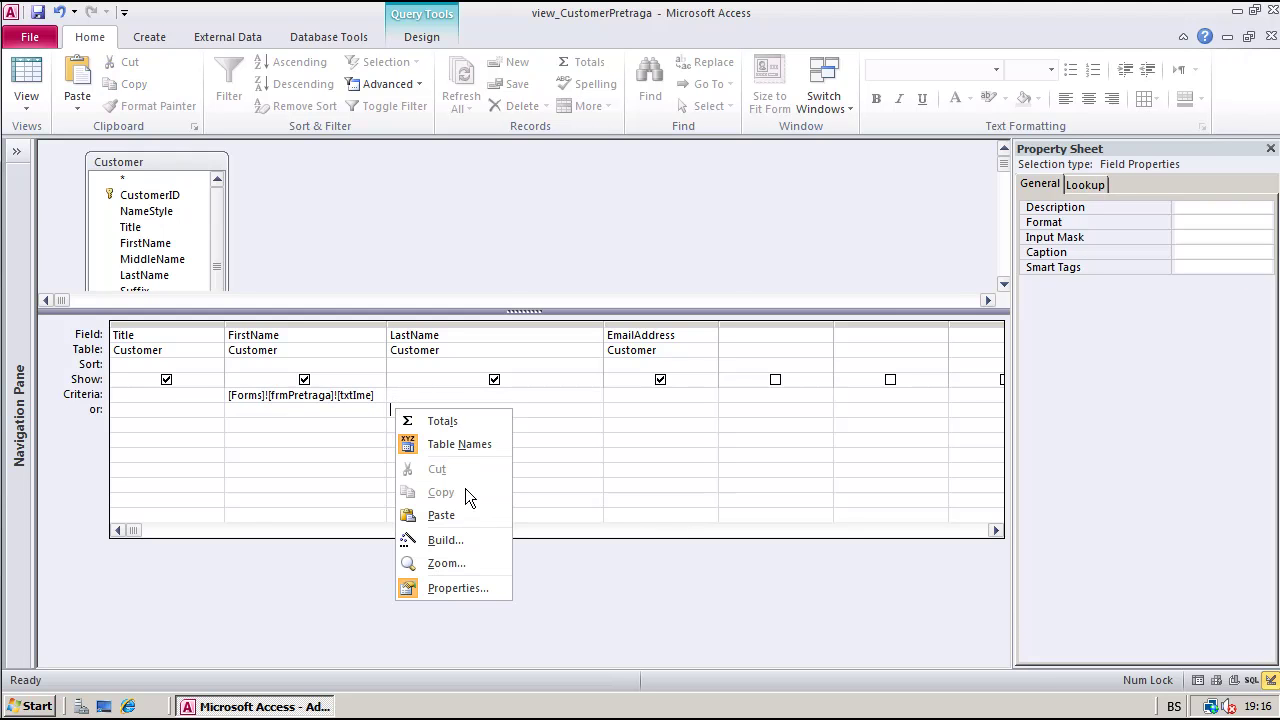
pyautogui.click(462, 540)
pyautogui.click(425, 320)
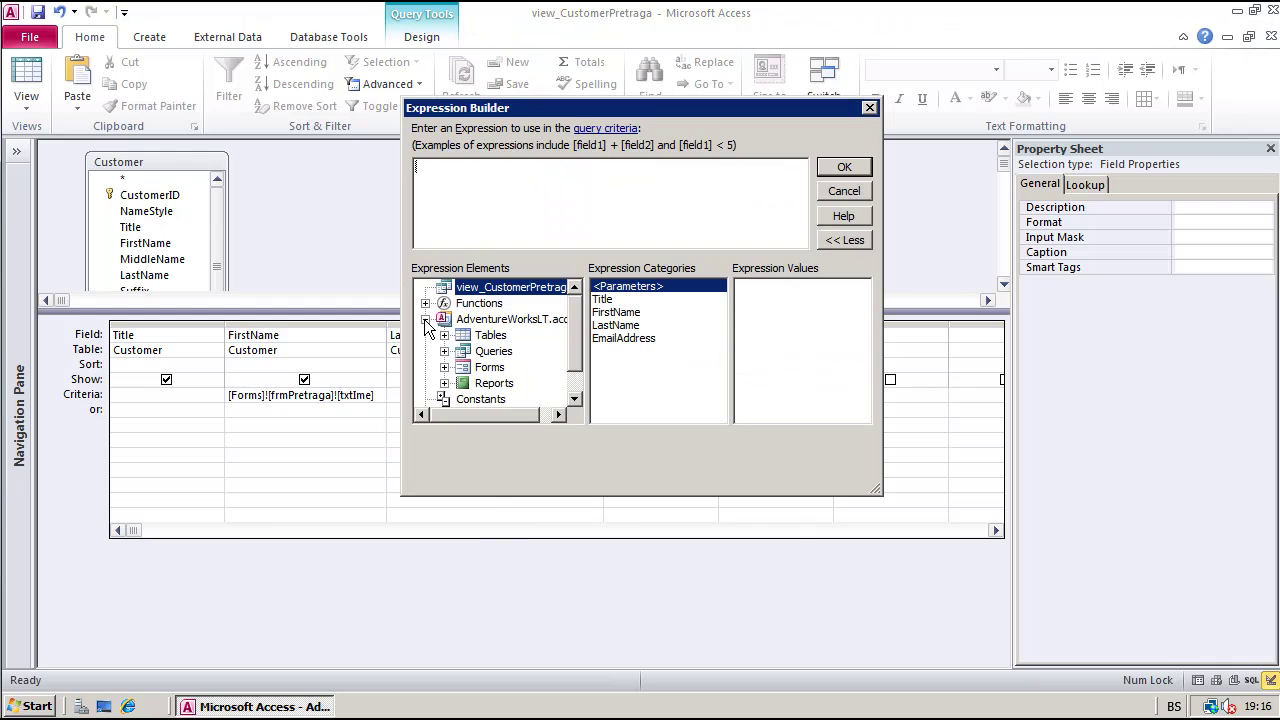
pyautogui.click(444, 367)
pyautogui.click(463, 399)
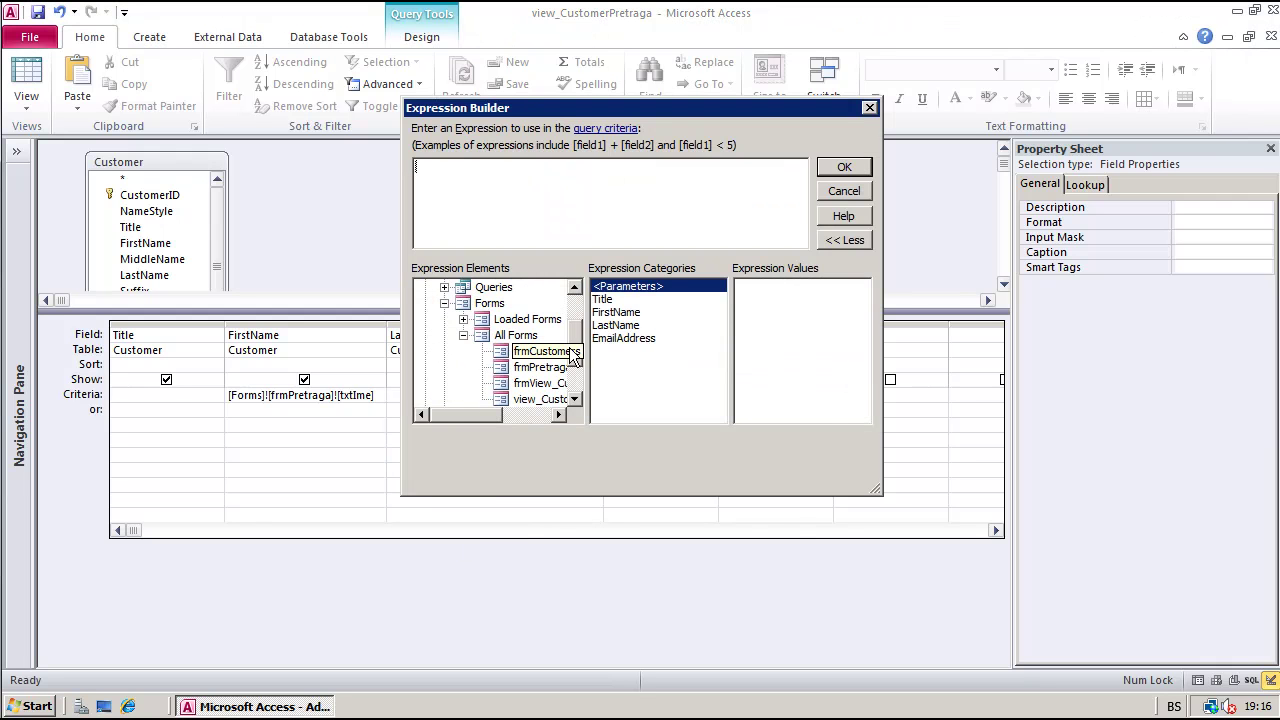
pyautogui.click(543, 368)
pyautogui.click(632, 340)
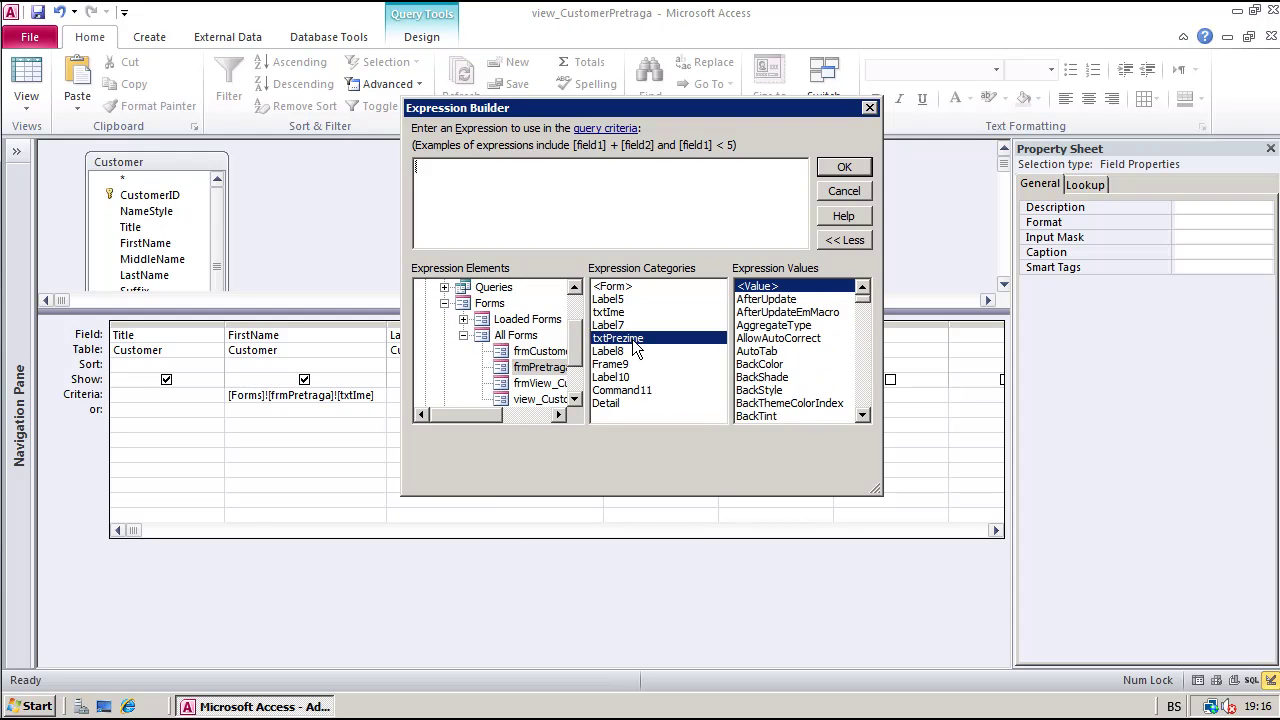
pyautogui.doubleClick(632, 340)
pyautogui.click(842, 167)
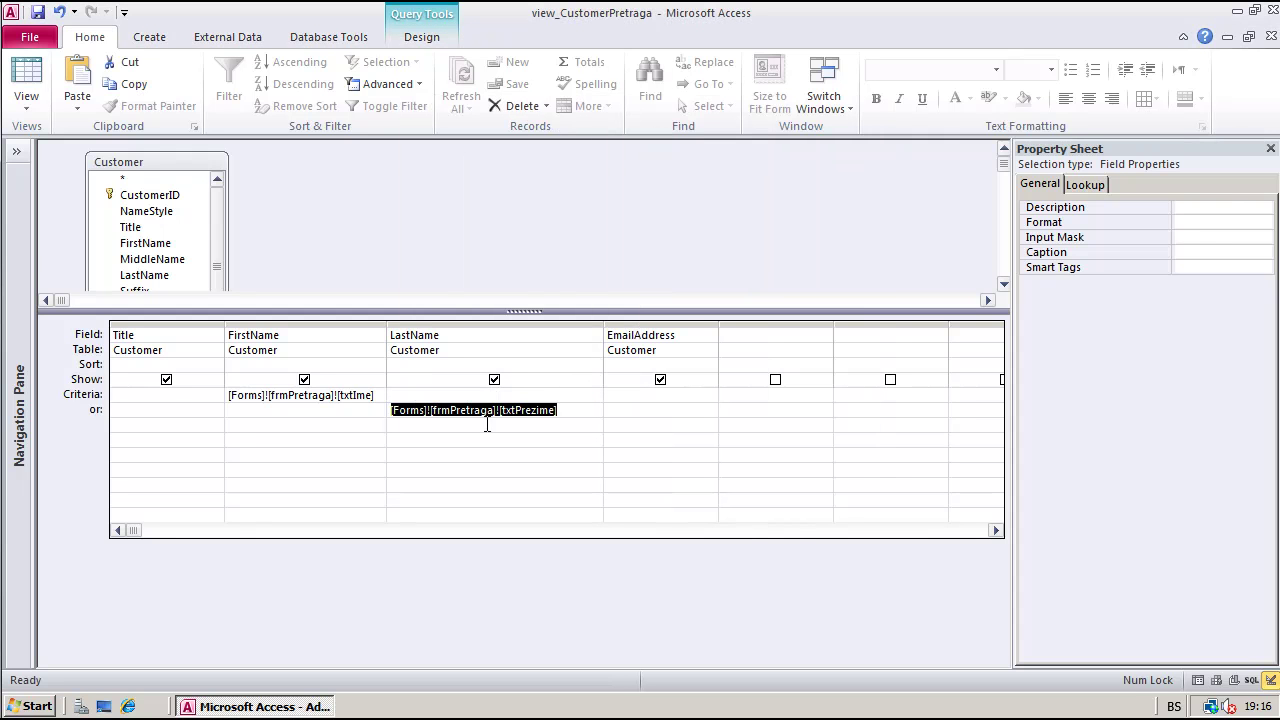
# Save and close the view_CustomerPretraga query, and restore the frmPretraga form to a floating window in the workspace
pyautogui.click(378, 412)
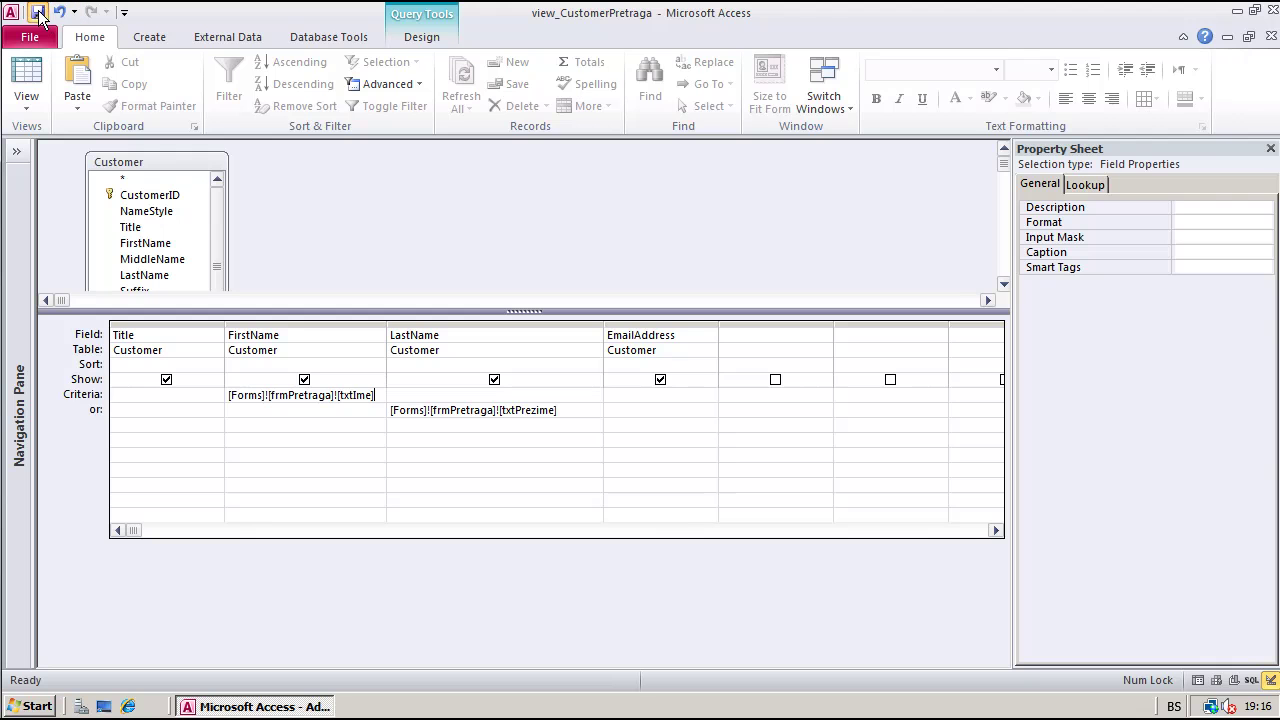
pyautogui.click(1269, 38)
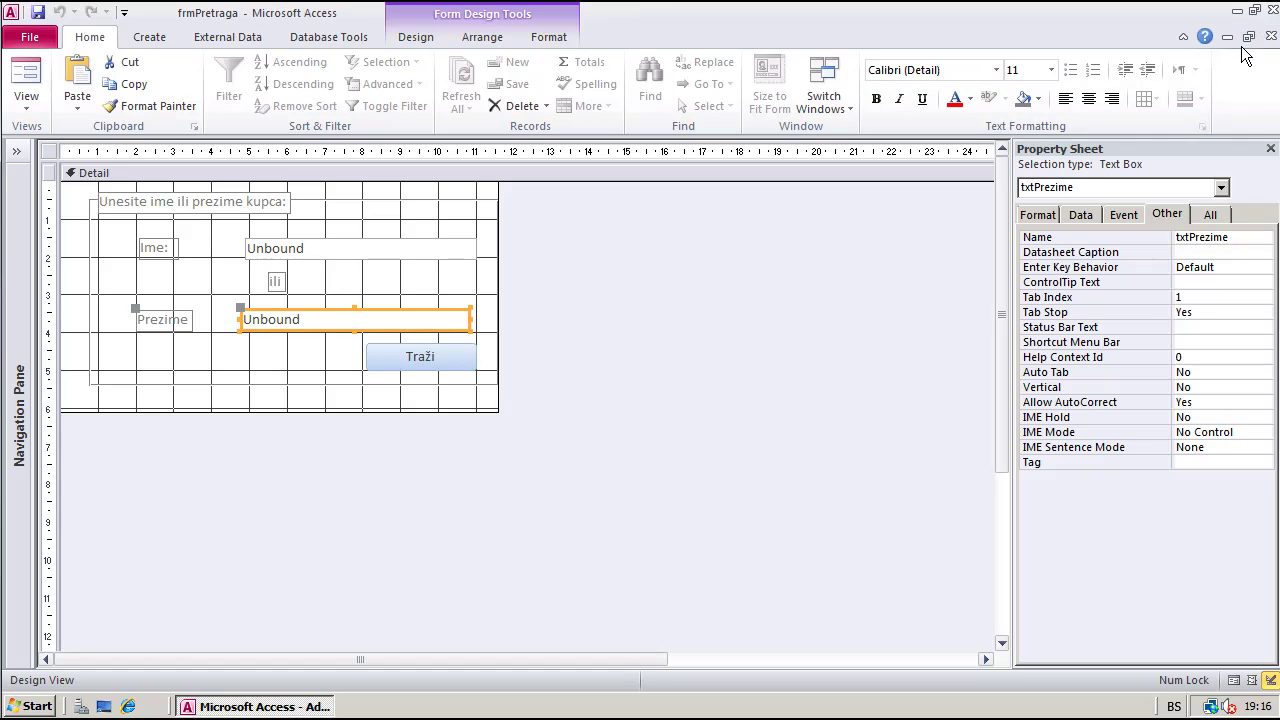
pyautogui.click(1248, 38)
pyautogui.moveTo(603, 163); pyautogui.dragTo(620, 188)
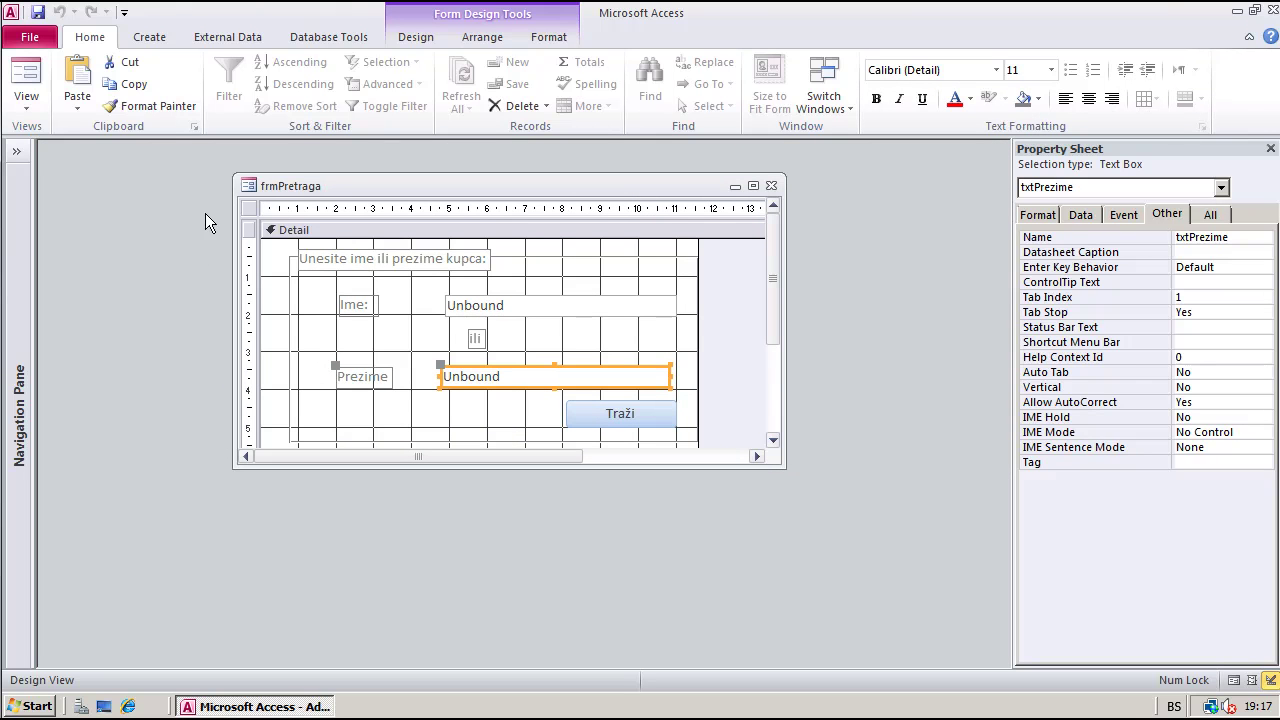
# Open the Customer table, copy a customer's FirstName value as a search term, and minimize the table
pyautogui.click(16, 150)
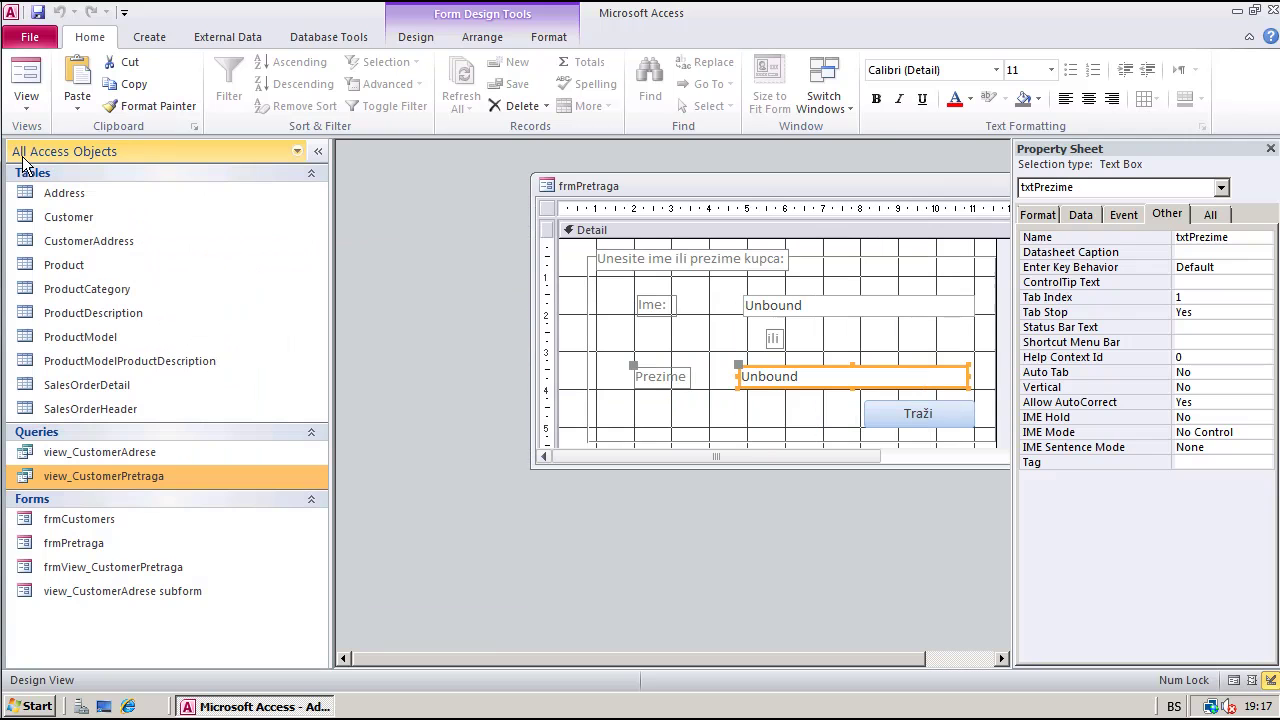
pyautogui.doubleClick(96, 220)
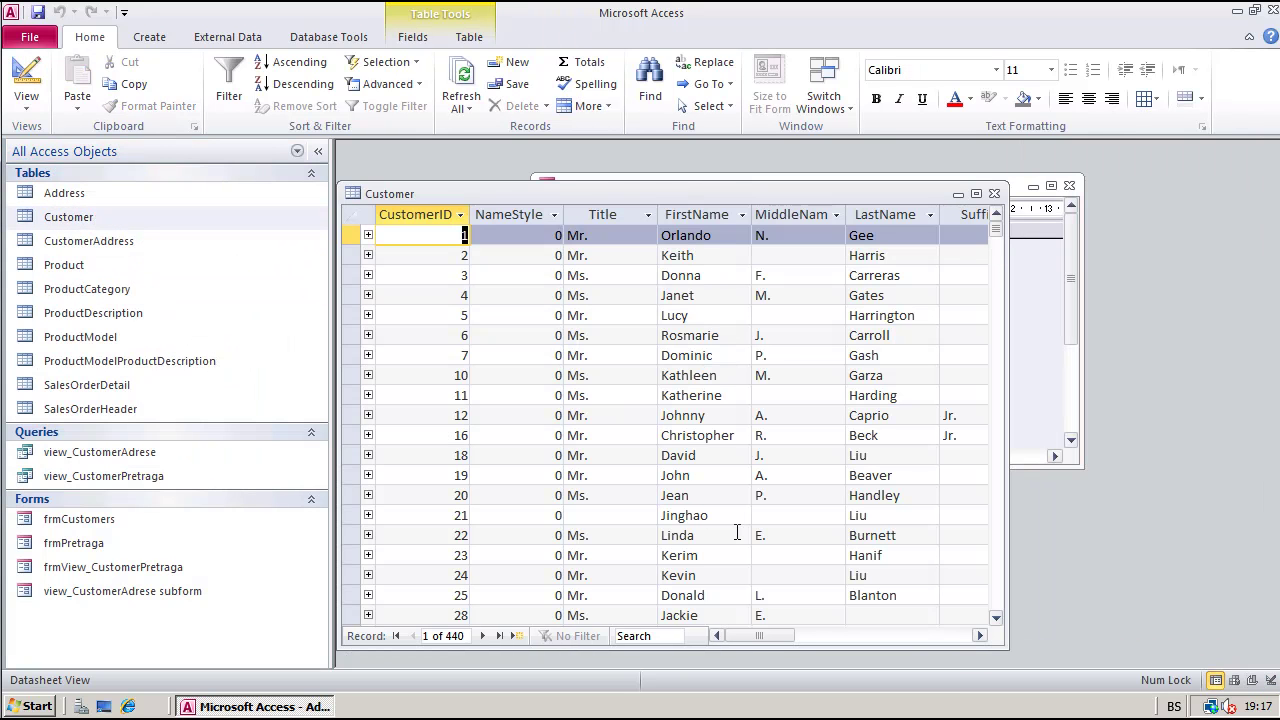
pyautogui.doubleClick(720, 531)
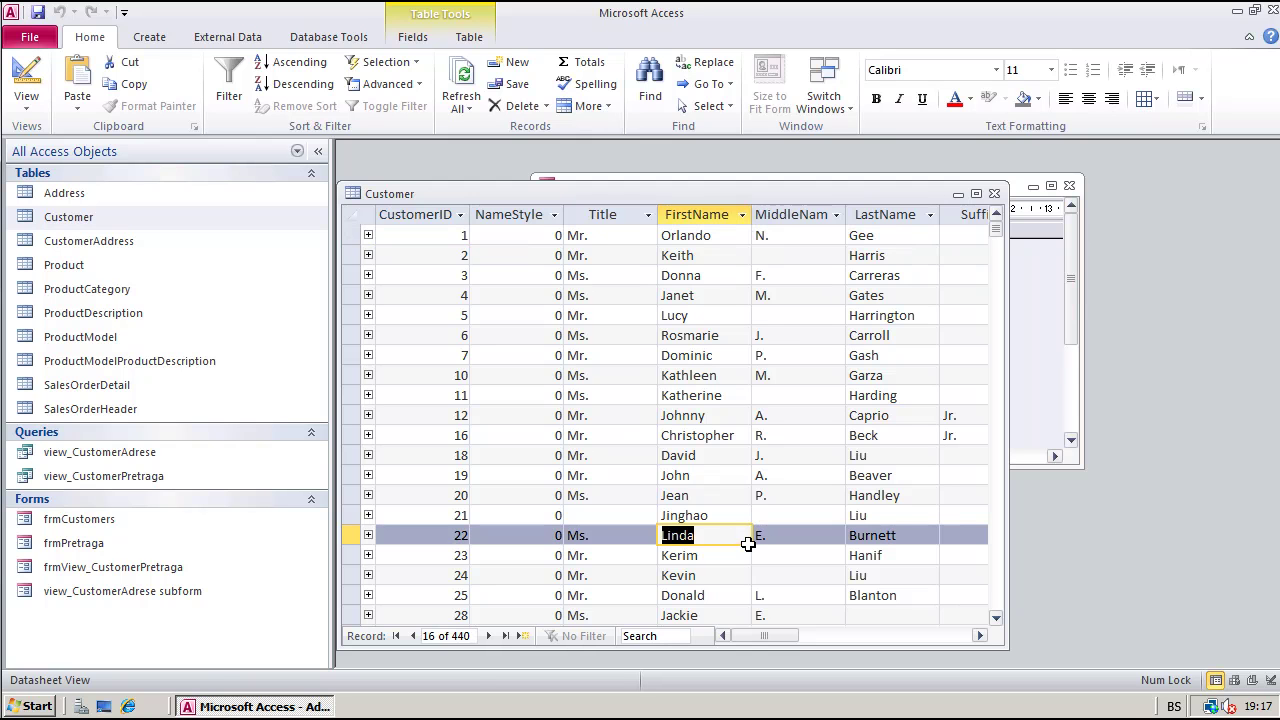
pyautogui.click(956, 193)
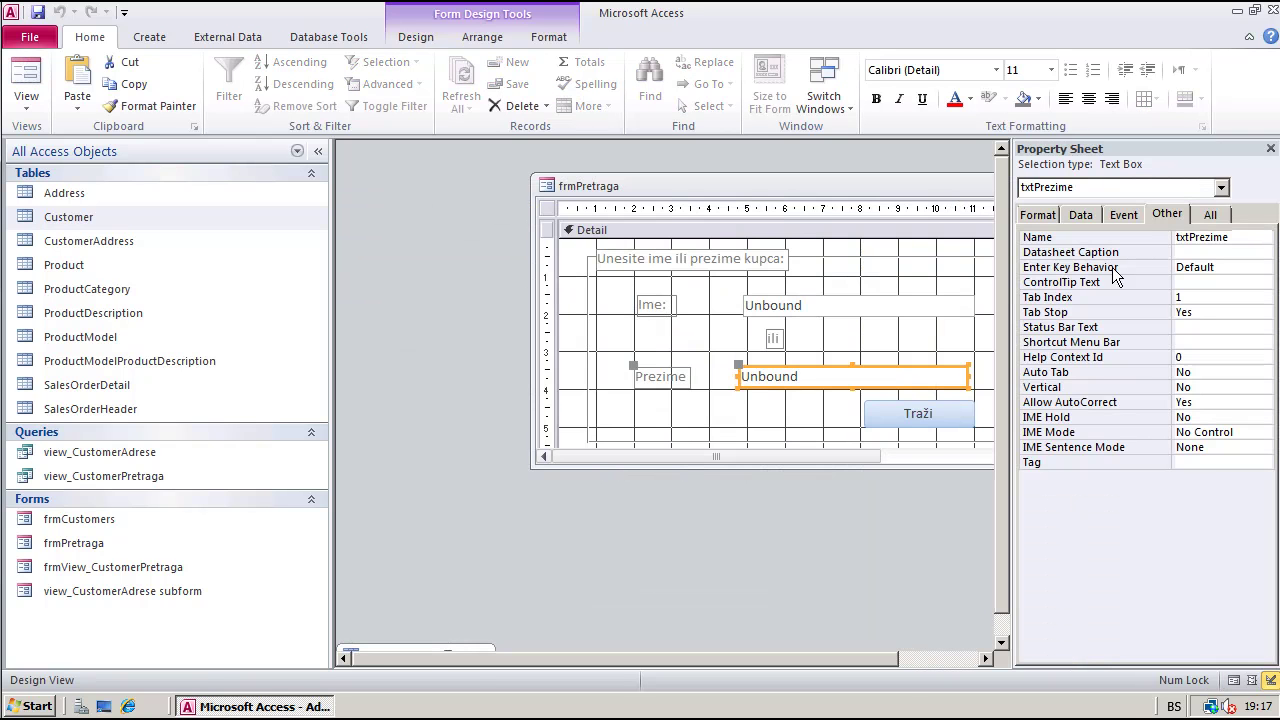
# Switch frmPretraga to Form View and run the search with the copied first name in the Ime box
pyautogui.click(26, 75)
pyautogui.click(26, 75)
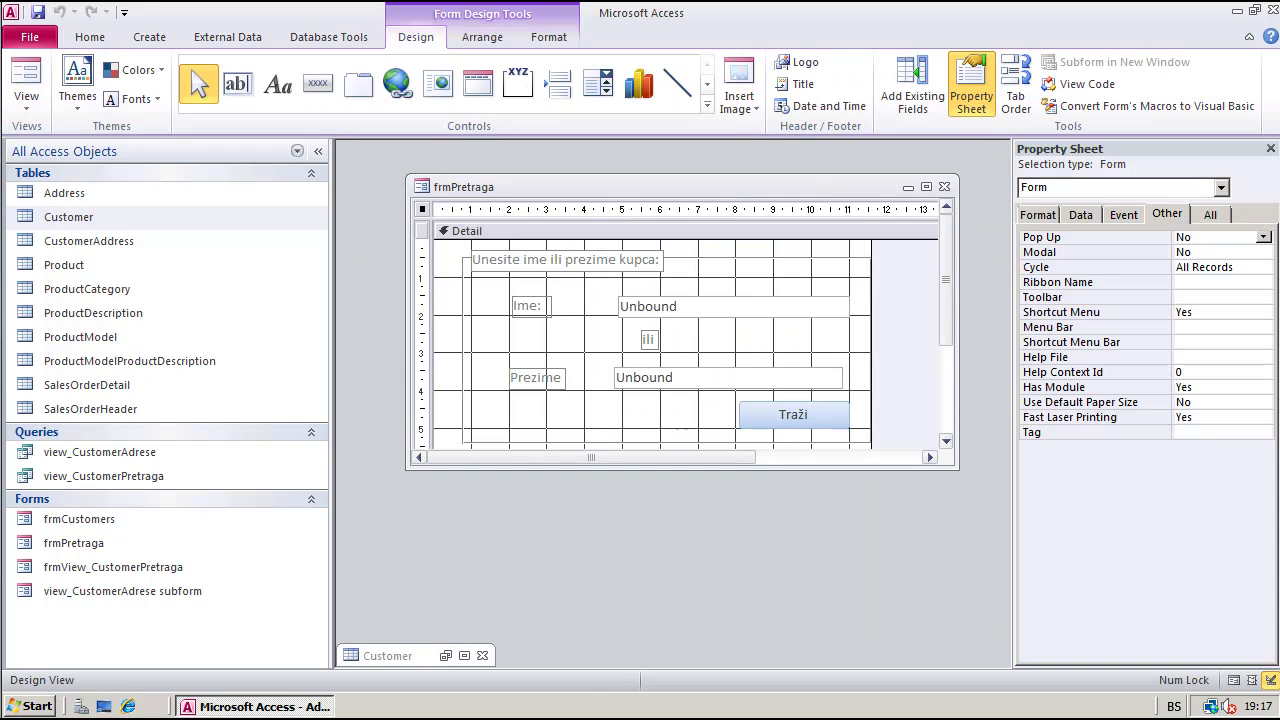
pyautogui.click(26, 75)
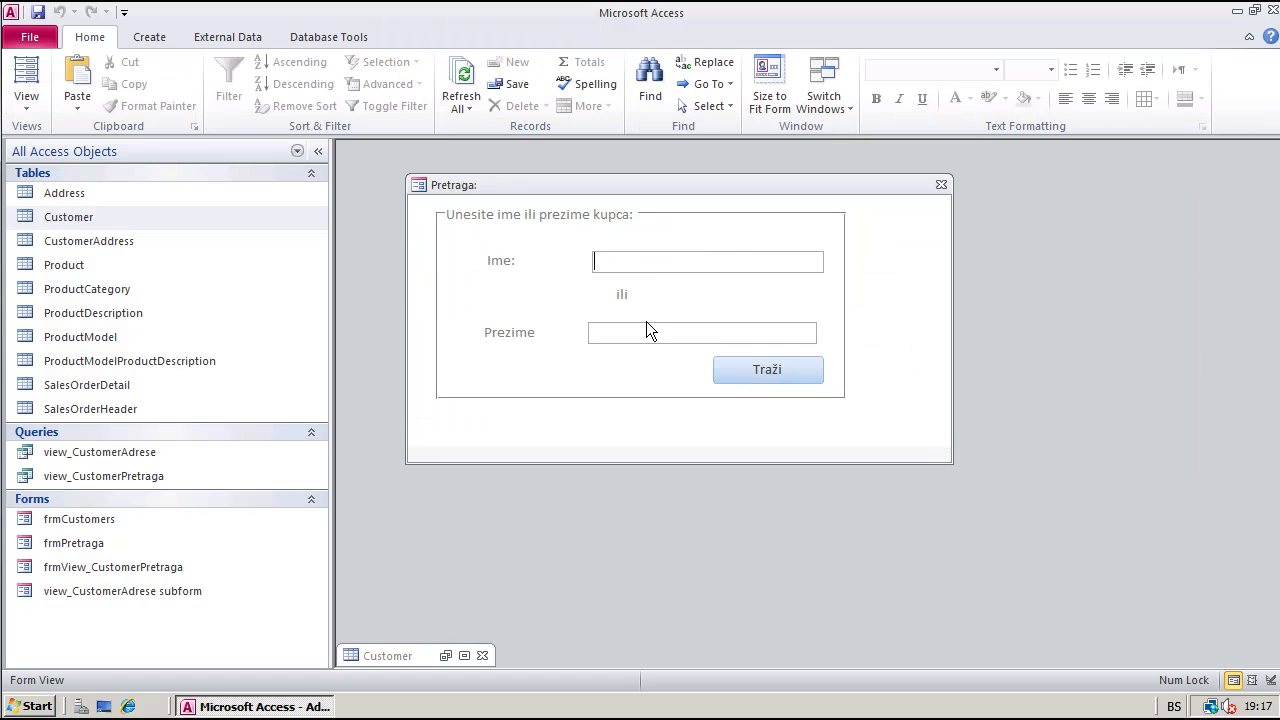
pyautogui.write('Linda')
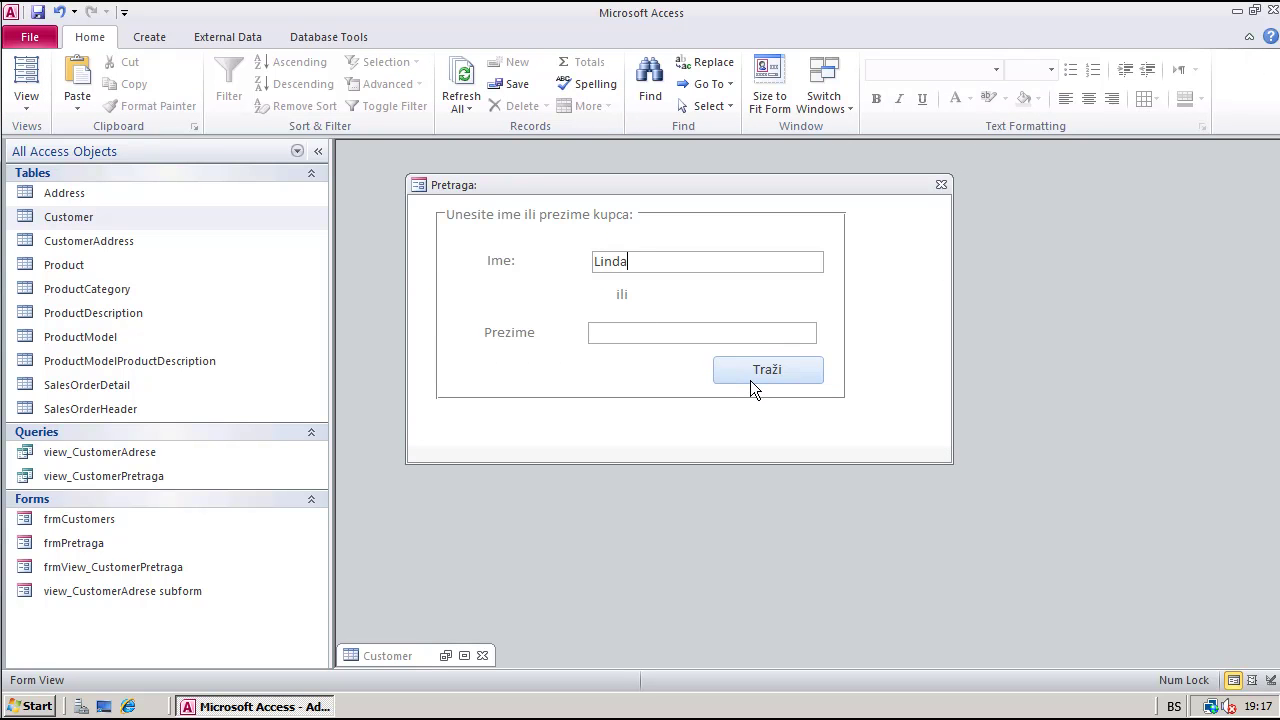
pyautogui.click(765, 370)
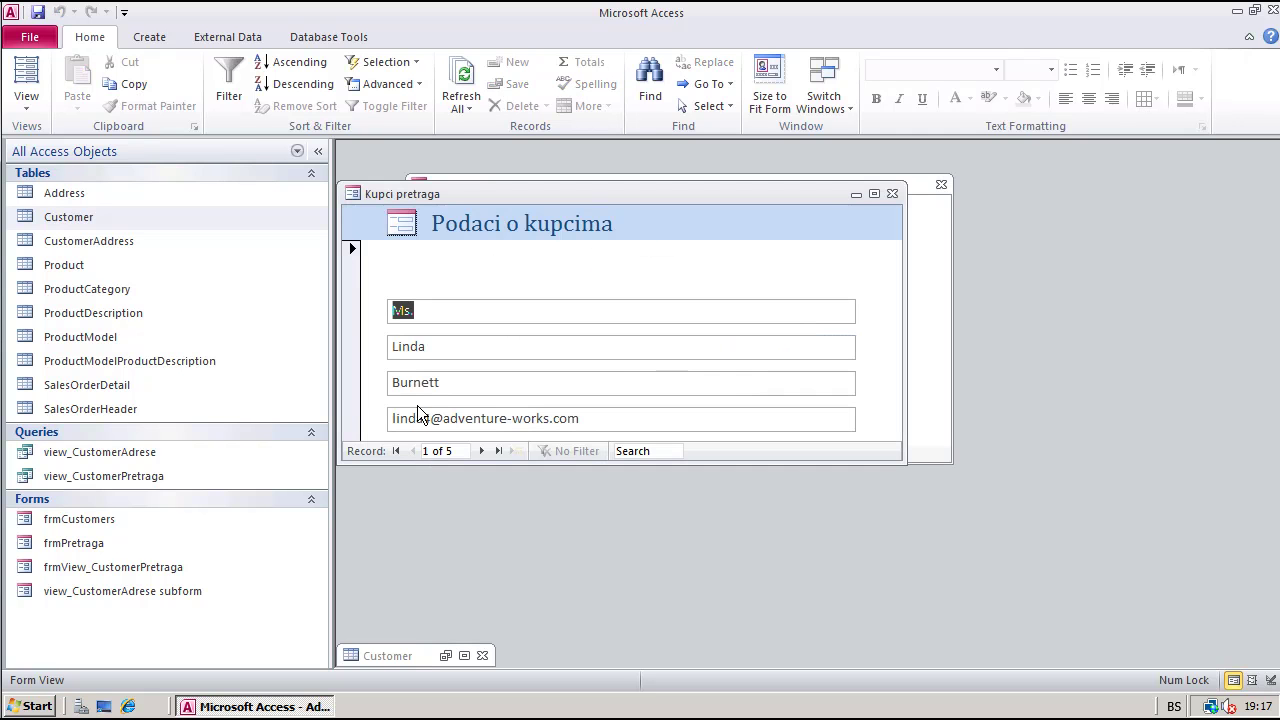
# Enlarge the Kupci pretraga form, browse its records to check the first-name matches, and close it
pyautogui.moveTo(911, 466); pyautogui.dragTo(1024, 566)
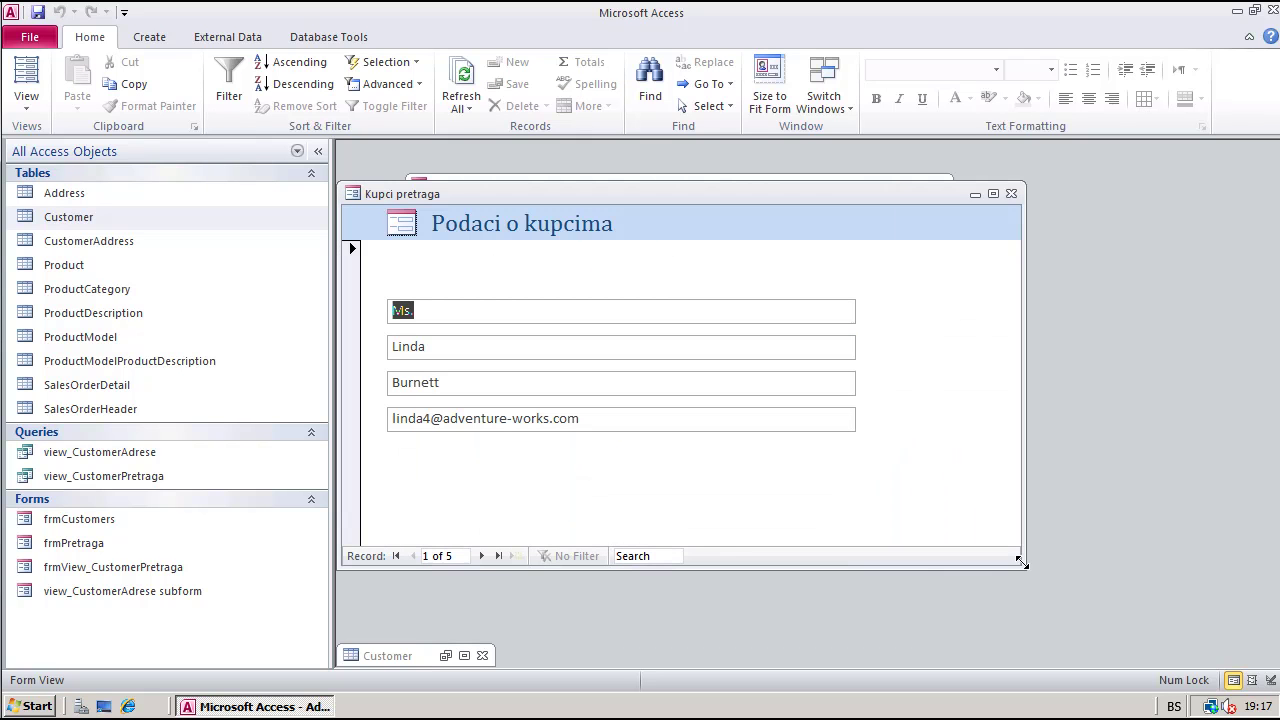
pyautogui.click(482, 556)
pyautogui.click(482, 556)
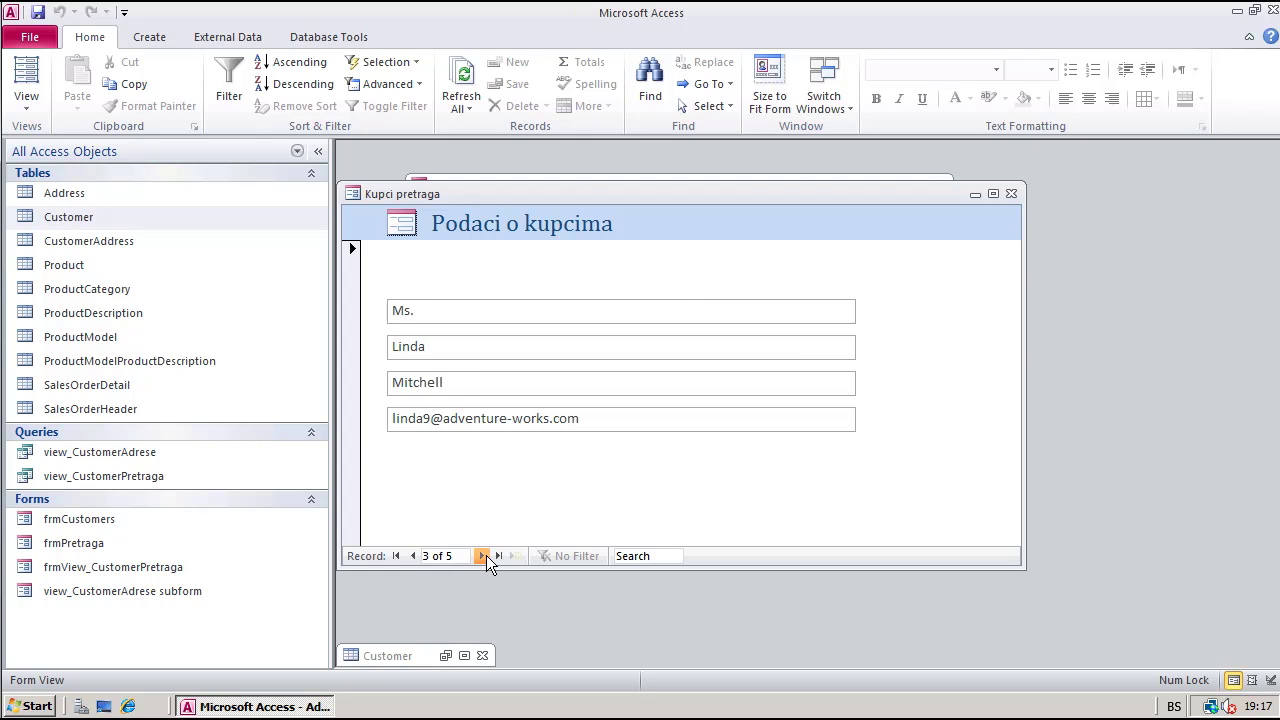
pyautogui.click(484, 556)
pyautogui.click(484, 556)
pyautogui.click(413, 556)
pyautogui.click(413, 556)
pyautogui.click(413, 556)
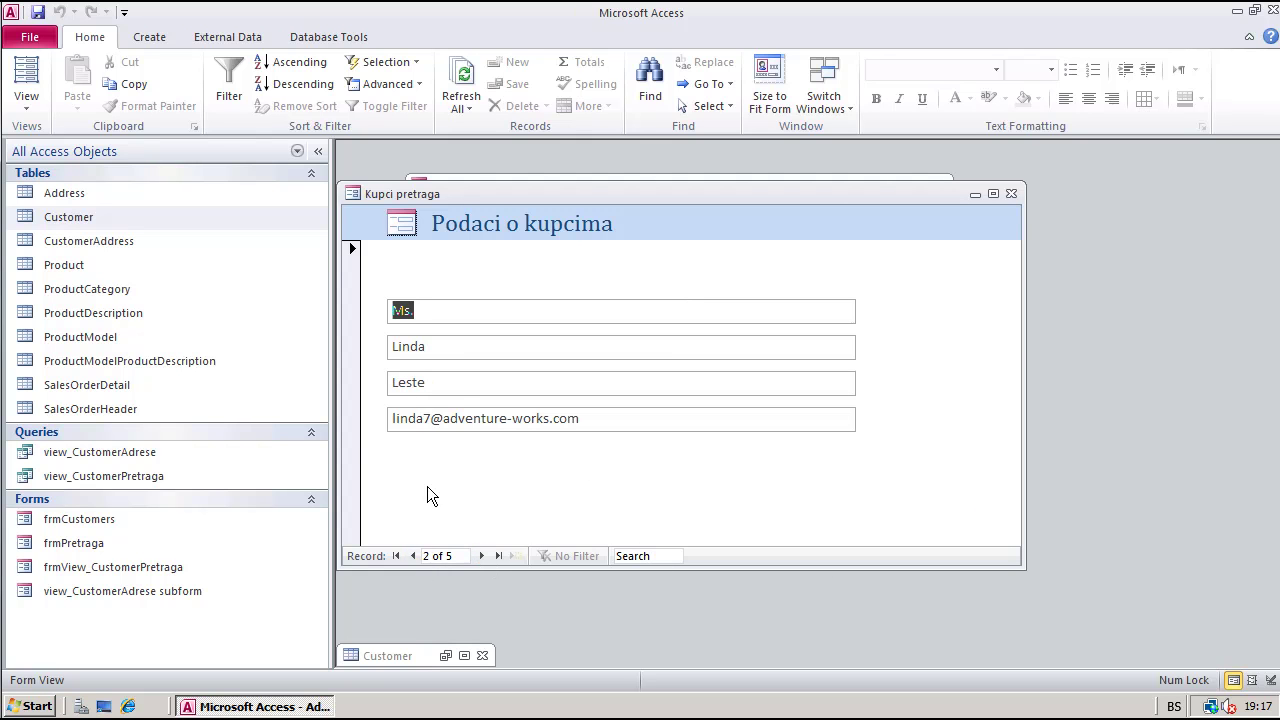
pyautogui.click(975, 199)
# Clear the first name from the Ime box on the Pretraga form
pyautogui.click(486, 260)
pyautogui.hotkey('ctrl', 'x')
pyautogui.rightClick(446, 258)
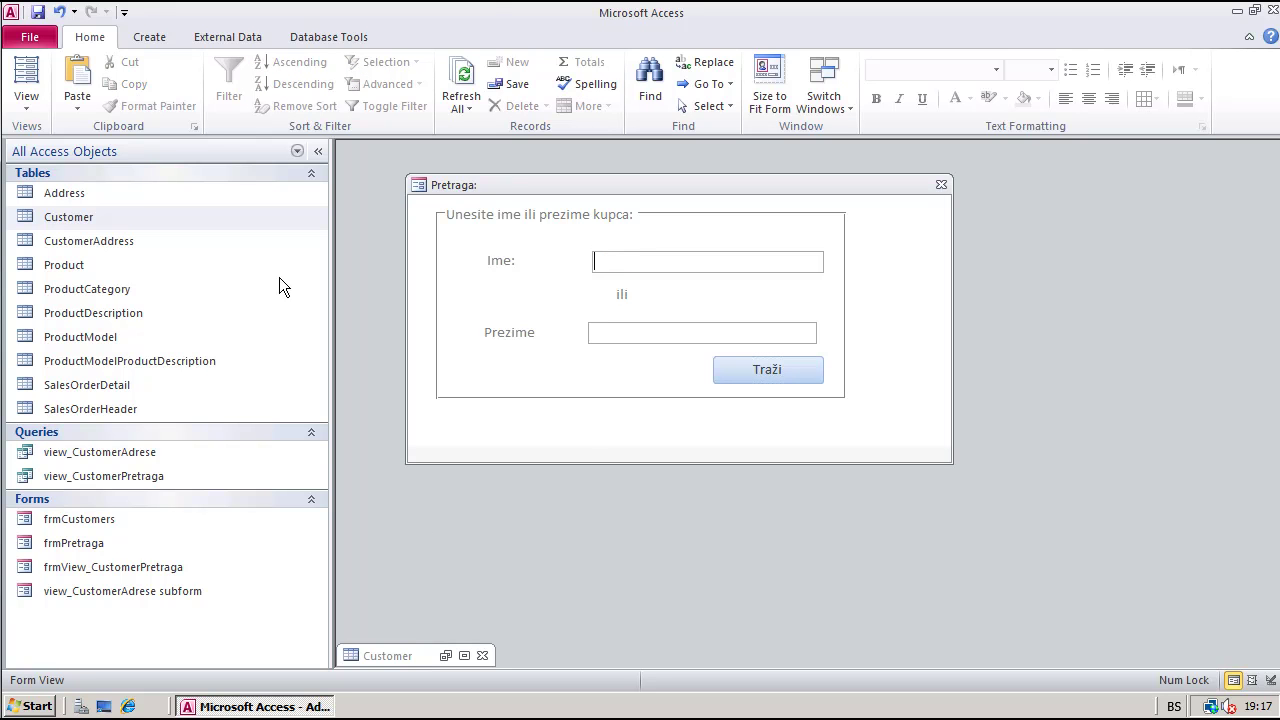
# Reopen the Customer table, copy the same customer's LastName value, and close the table
pyautogui.doubleClick(73, 216)
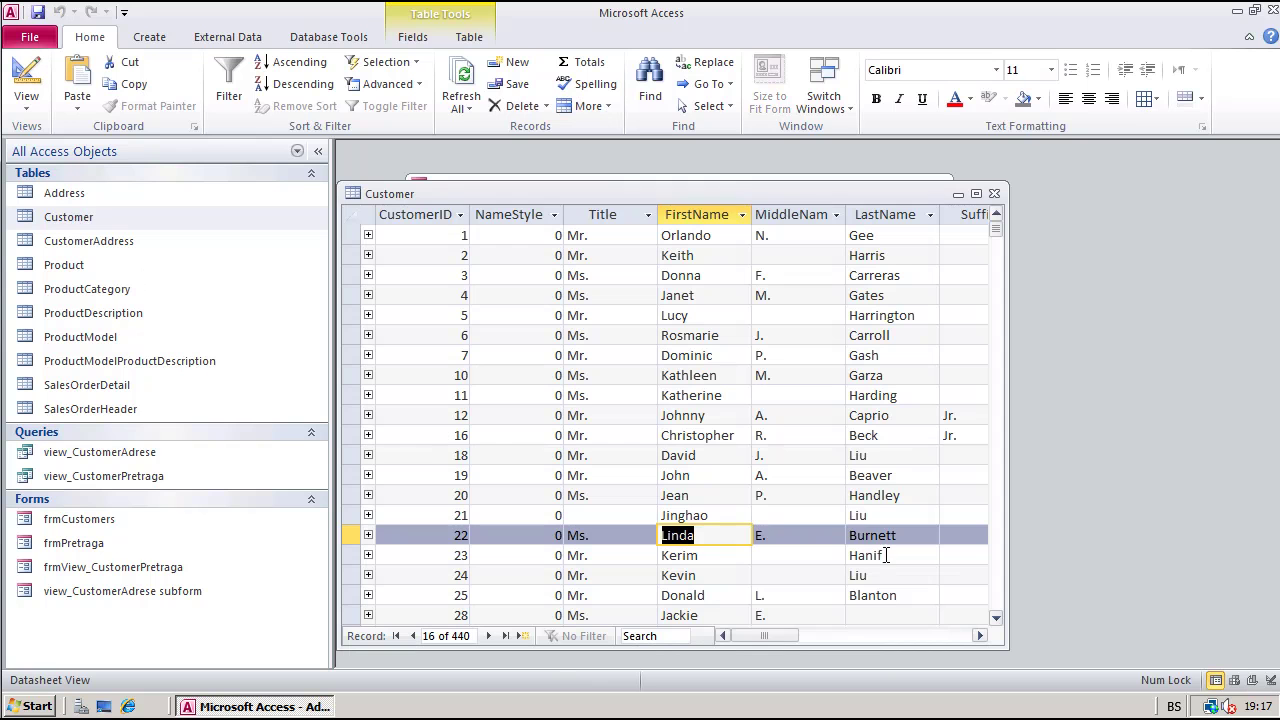
pyautogui.doubleClick(888, 536)
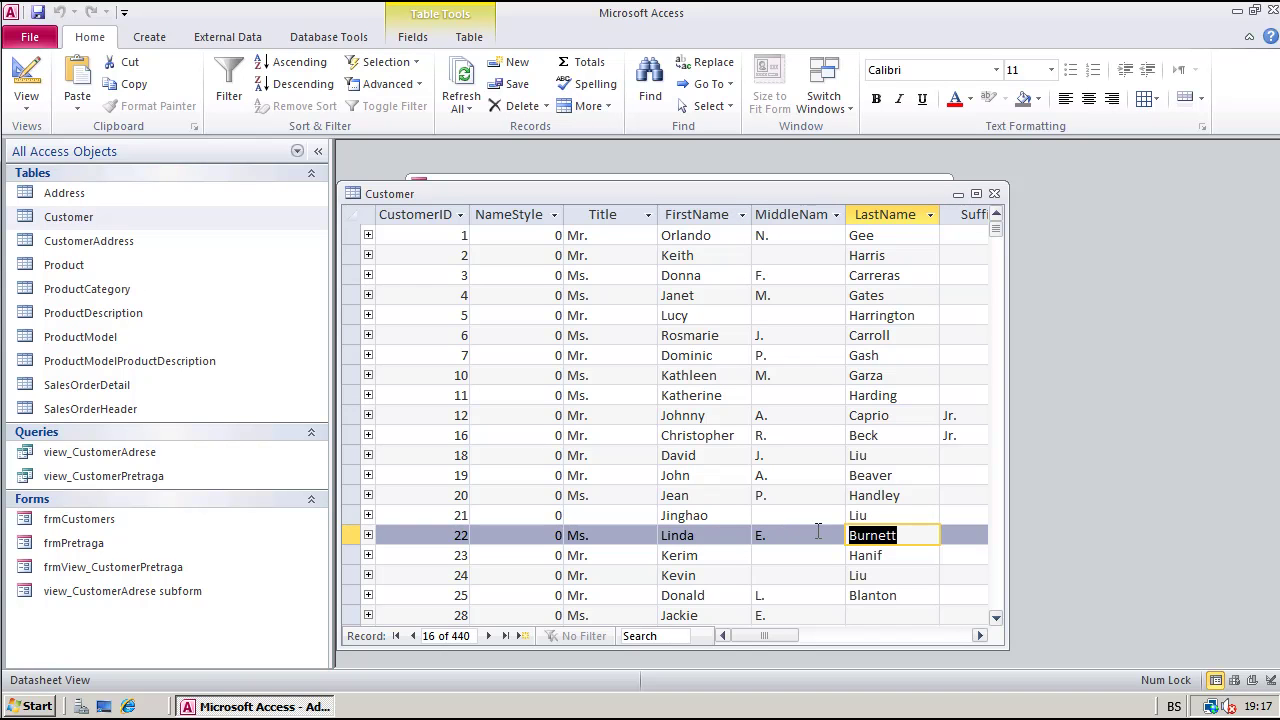
pyautogui.click(994, 193)
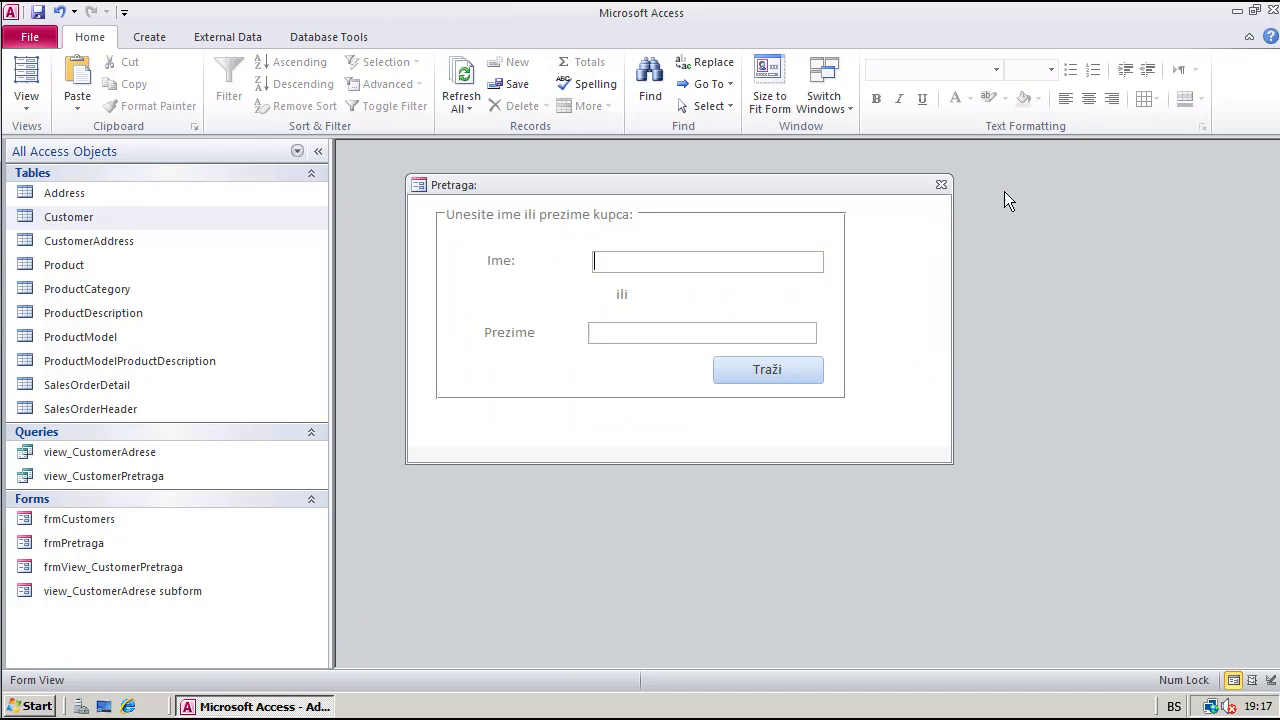
# Search by the copied last name in the Prezime box, check the matching customer records, and close Kupci pretraga
pyautogui.click(675, 334)
pyautogui.hotkey('ctrl', 'v')
pyautogui.click(784, 372)
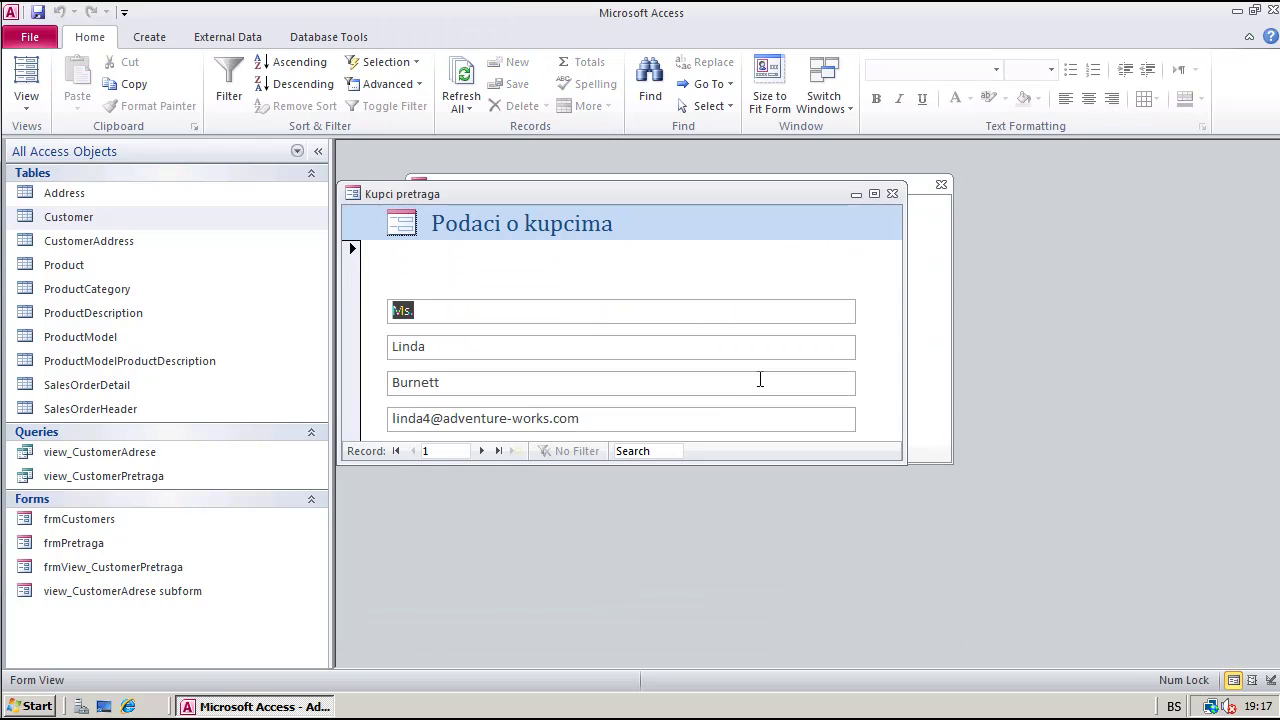
pyautogui.click(485, 457)
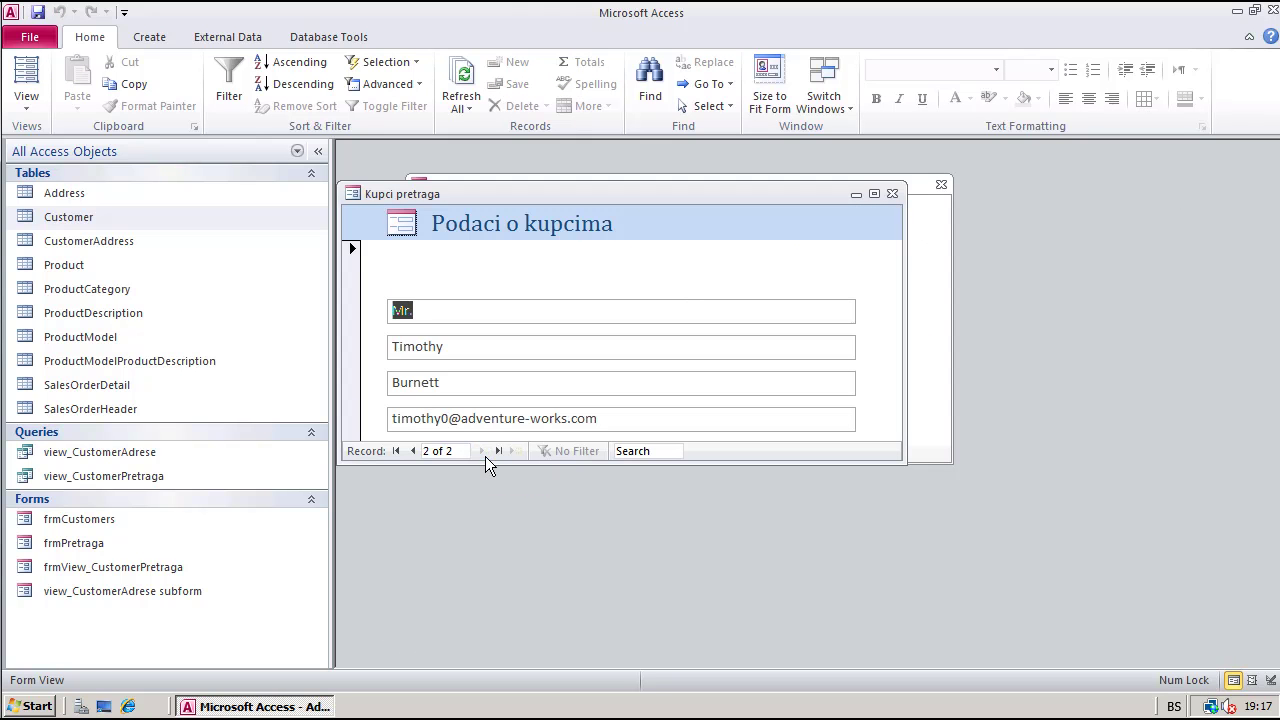
pyautogui.click(413, 452)
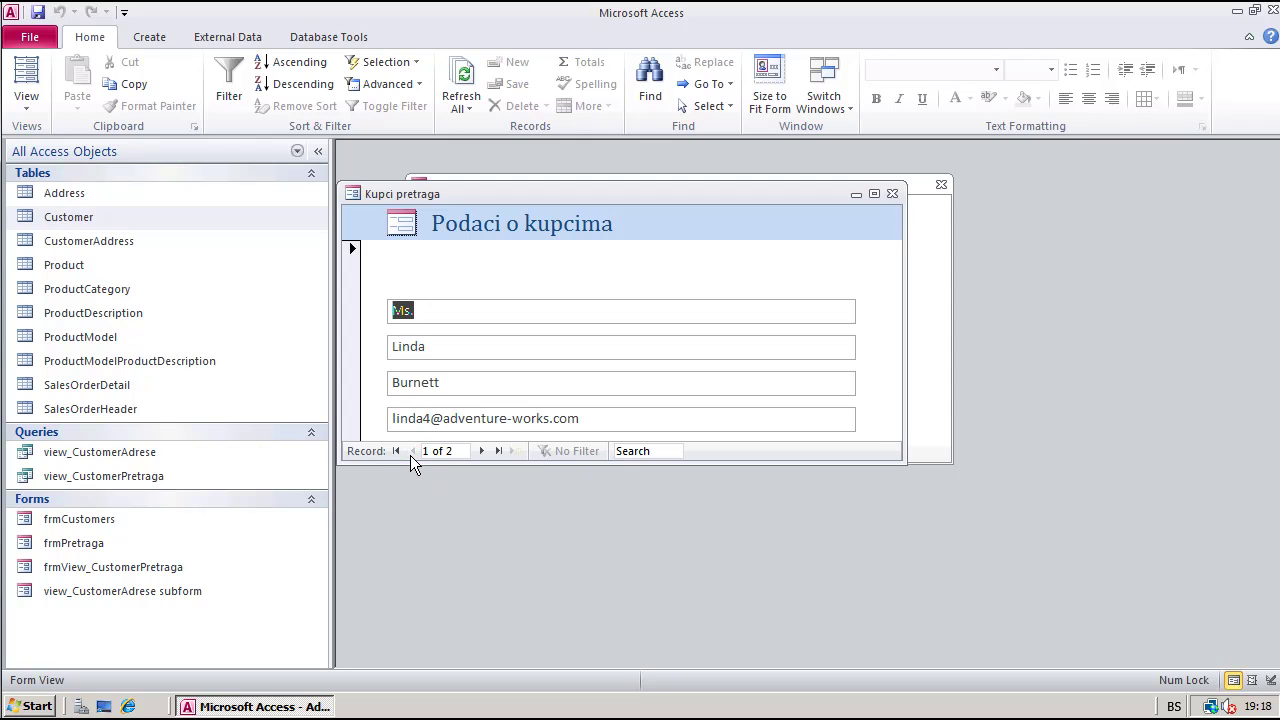
pyautogui.click(893, 194)
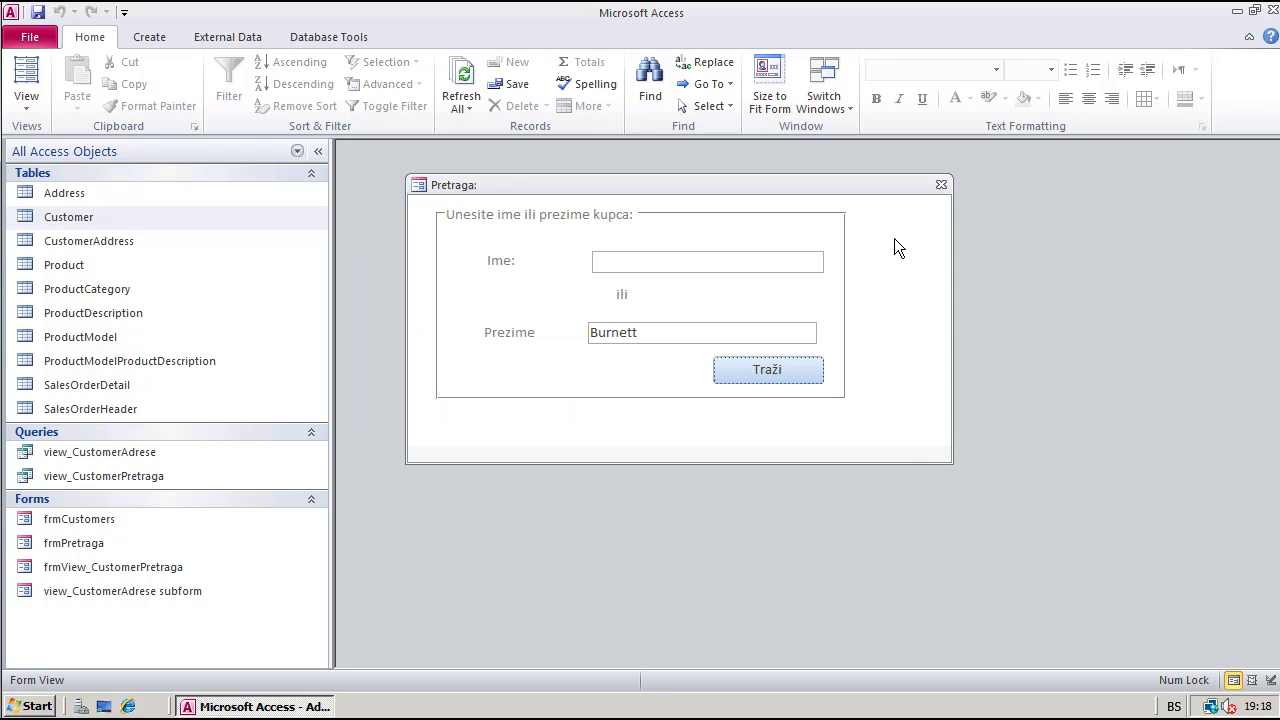
# Switch frmPretraga to Design View and display the event properties of the Traži button
pyautogui.click(26, 100)
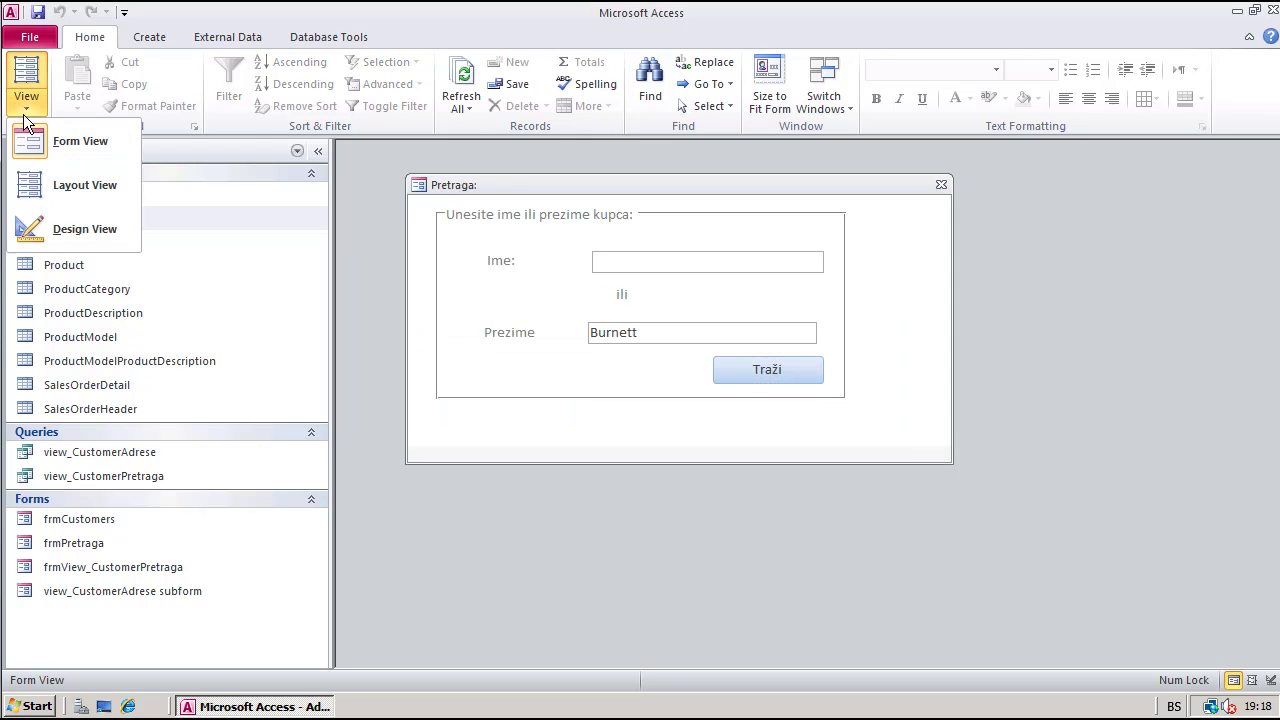
pyautogui.click(70, 231)
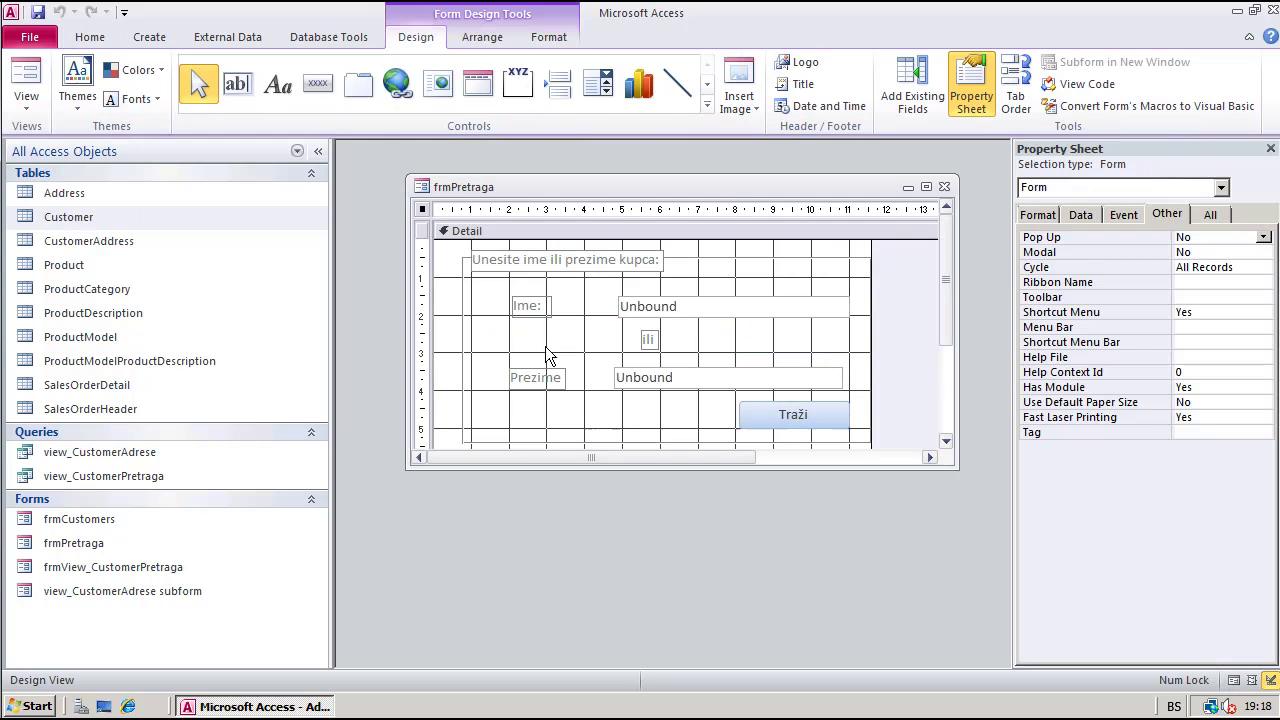
pyautogui.click(747, 421)
pyautogui.click(1124, 215)
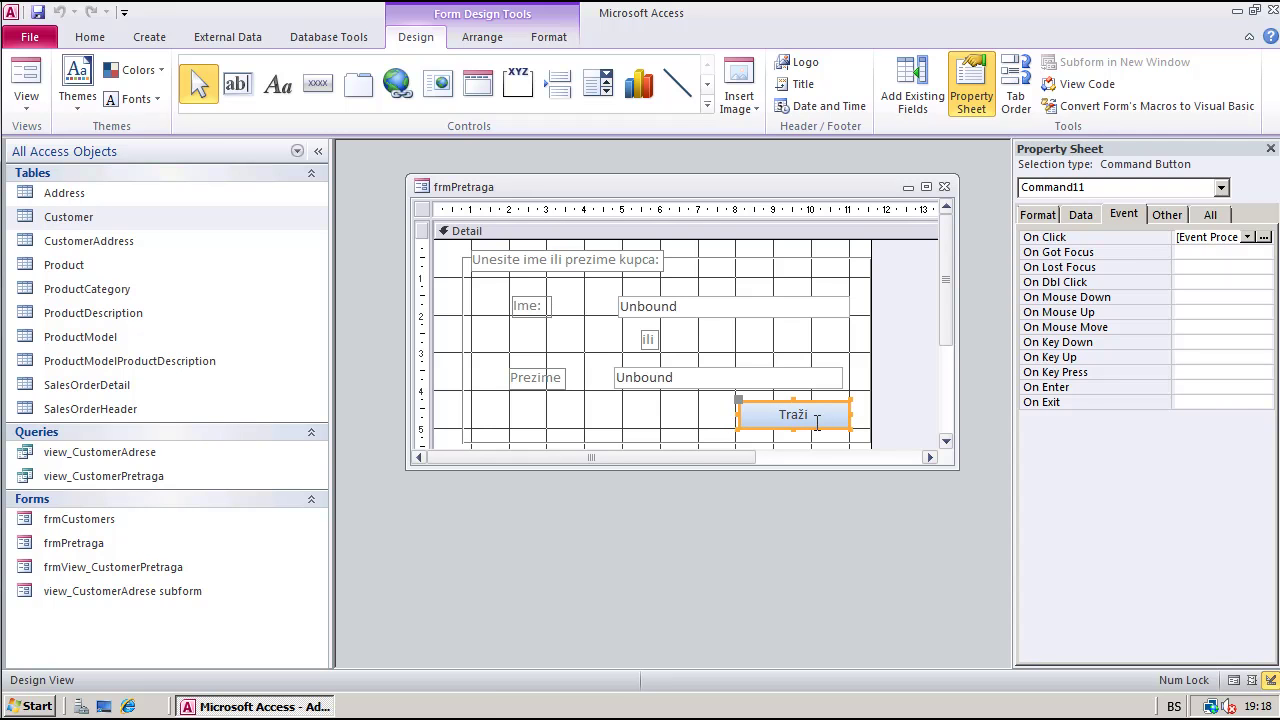
# Open the Traži button's On Click code, copy the form name text from the DoCmd.OpenForm line, and delete that line
pyautogui.click(1264, 237)
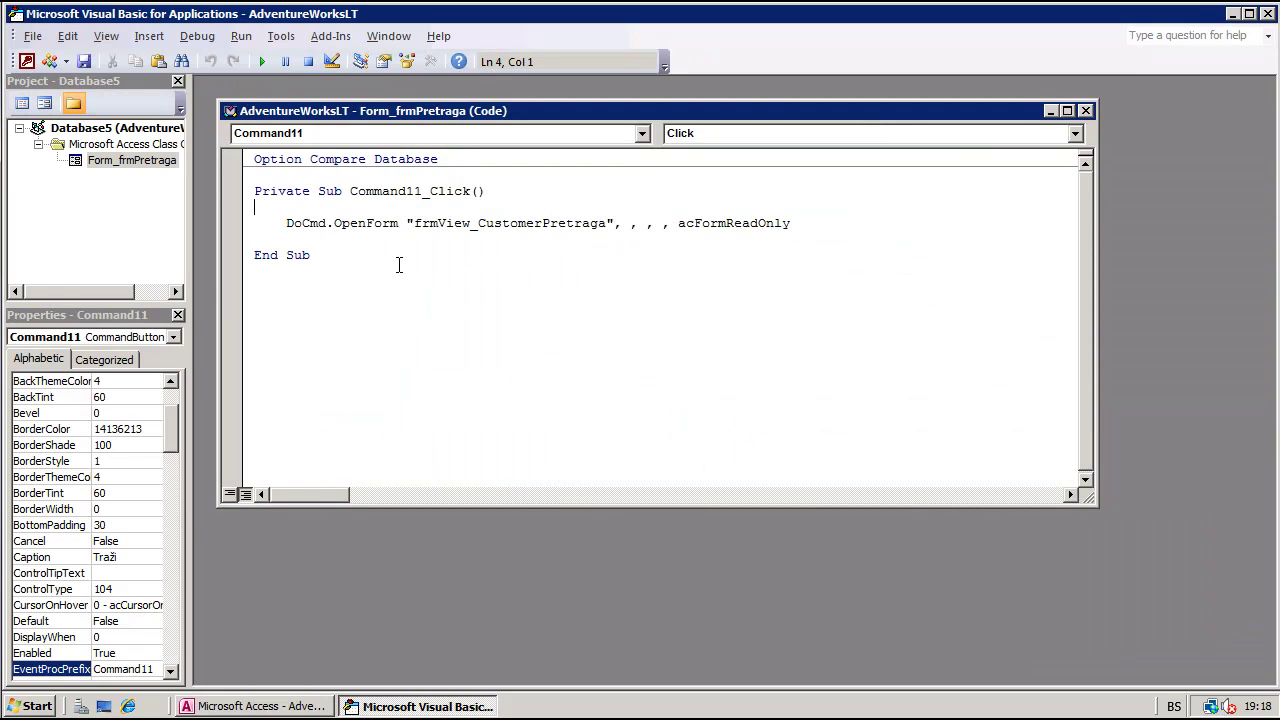
pyautogui.click(328, 236)
pyautogui.moveTo(417, 224)
pyautogui.mouseDown()
pyautogui.moveTo(608, 224)
pyautogui.moveTo(418, 224)
pyautogui.mouseUp()
pyautogui.hotkey('ctrl', 'c')
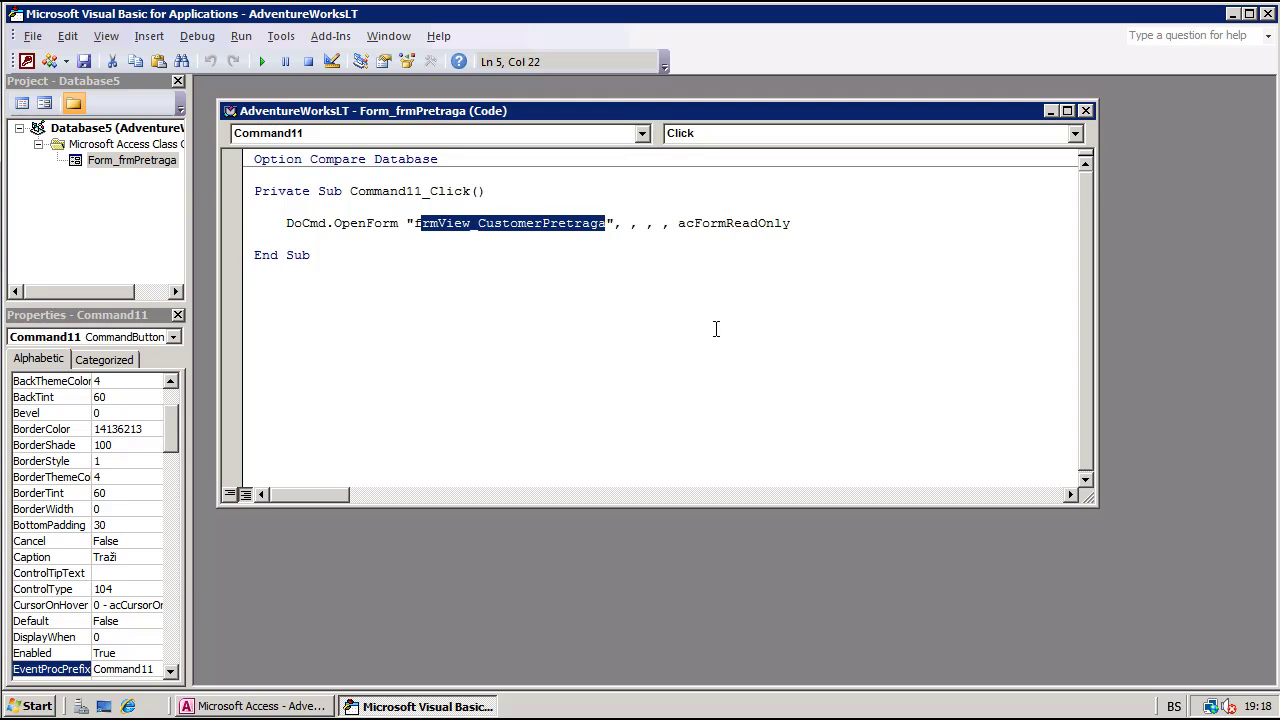
pyautogui.press('Delete')
pyautogui.moveTo(606, 224); pyautogui.dragTo(256, 224)
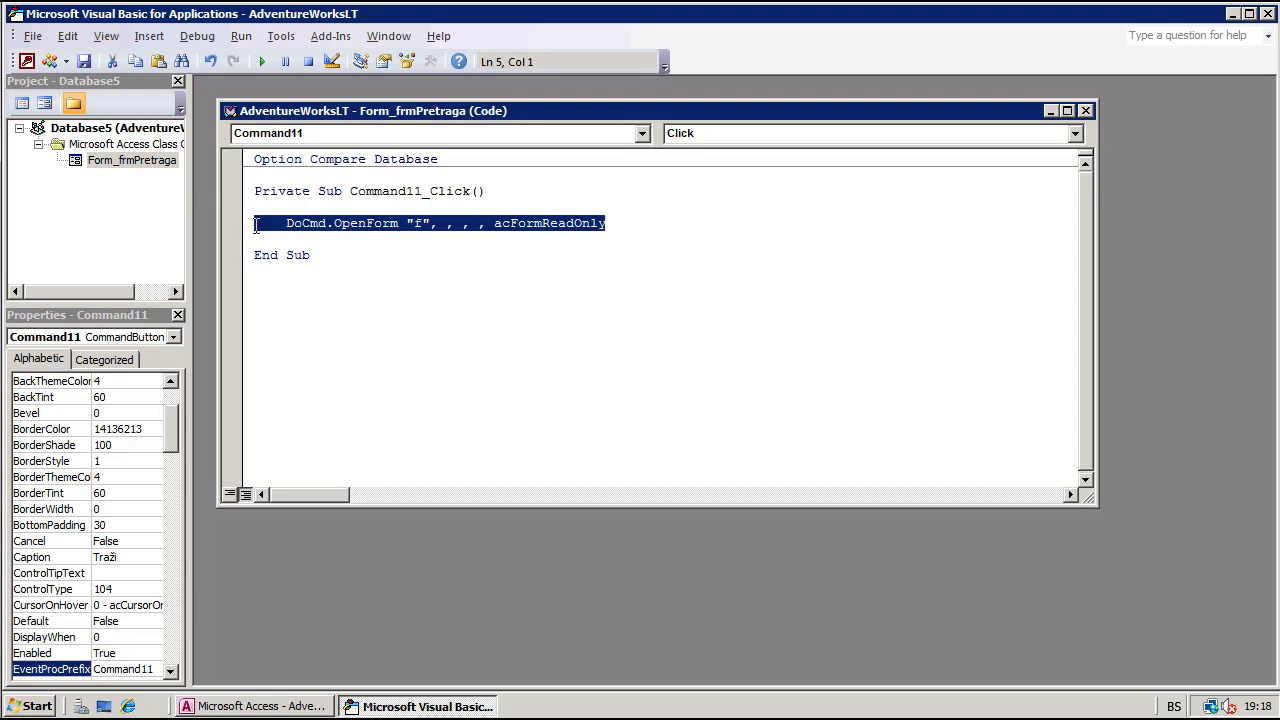
pyautogui.press('Delete')
# Write a DoCmd.OpenForm statement in Command11_Click with frmView_CustomerPretraga as the form name
pyautogui.write('Do')
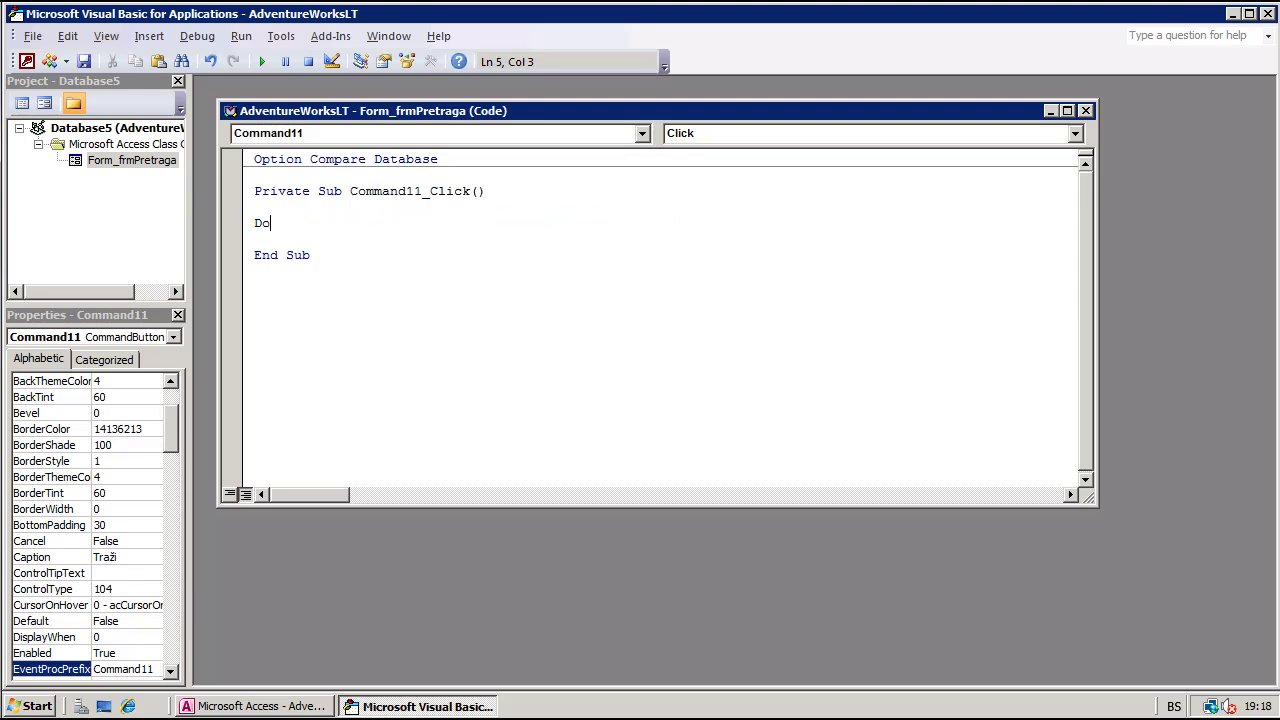
pyautogui.write('Cmd.open')
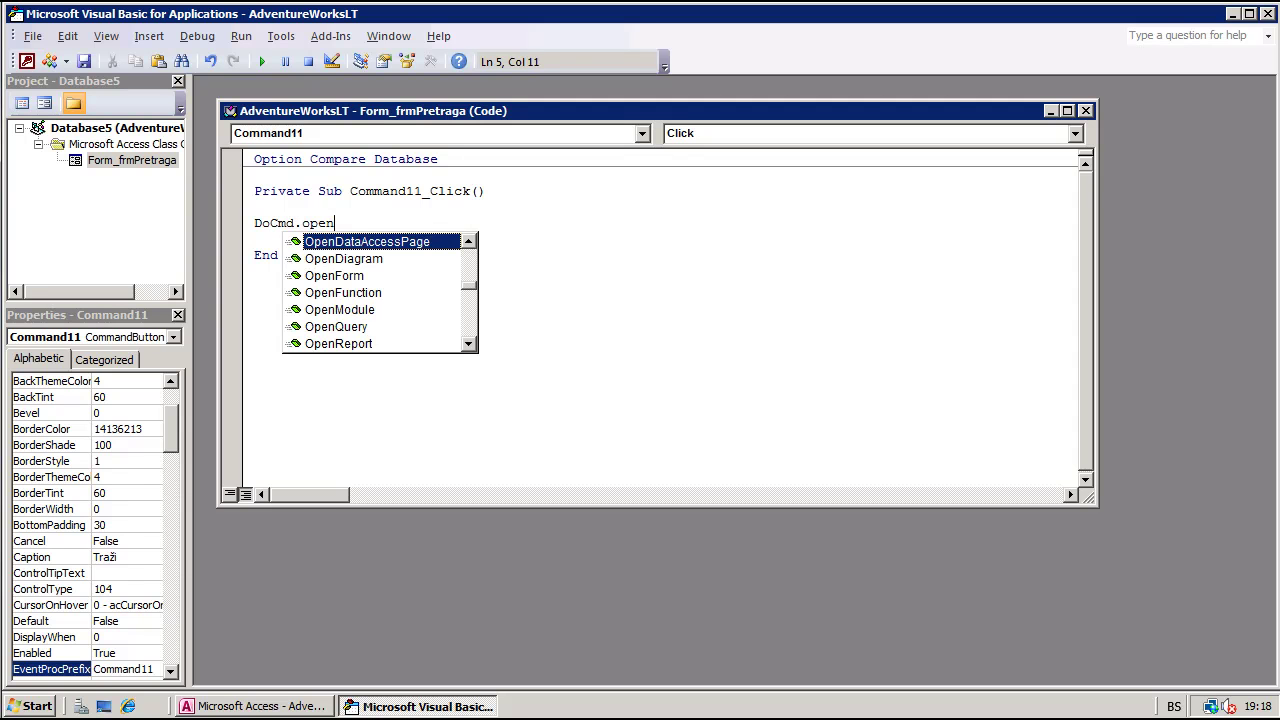
pyautogui.press('Down')
pyautogui.press('Down')
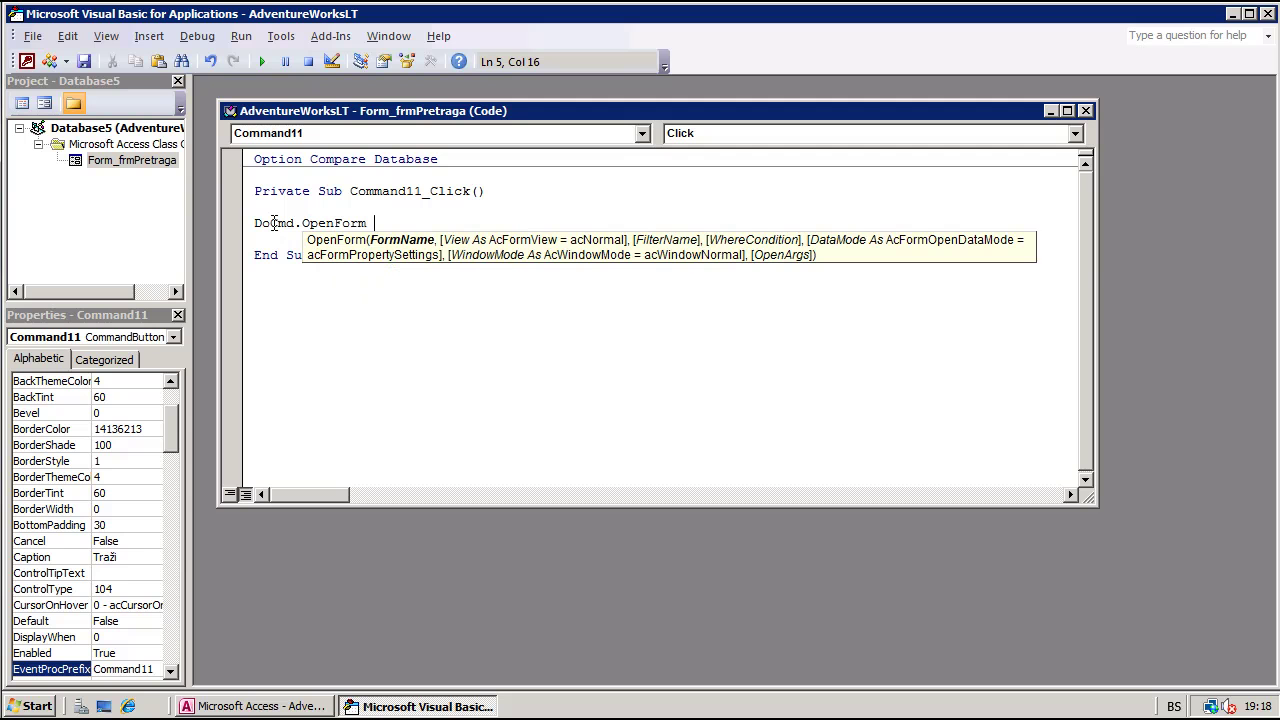
pyautogui.write('"')
pyautogui.hotkey('ctrl', 'v')
pyautogui.click(422, 223)
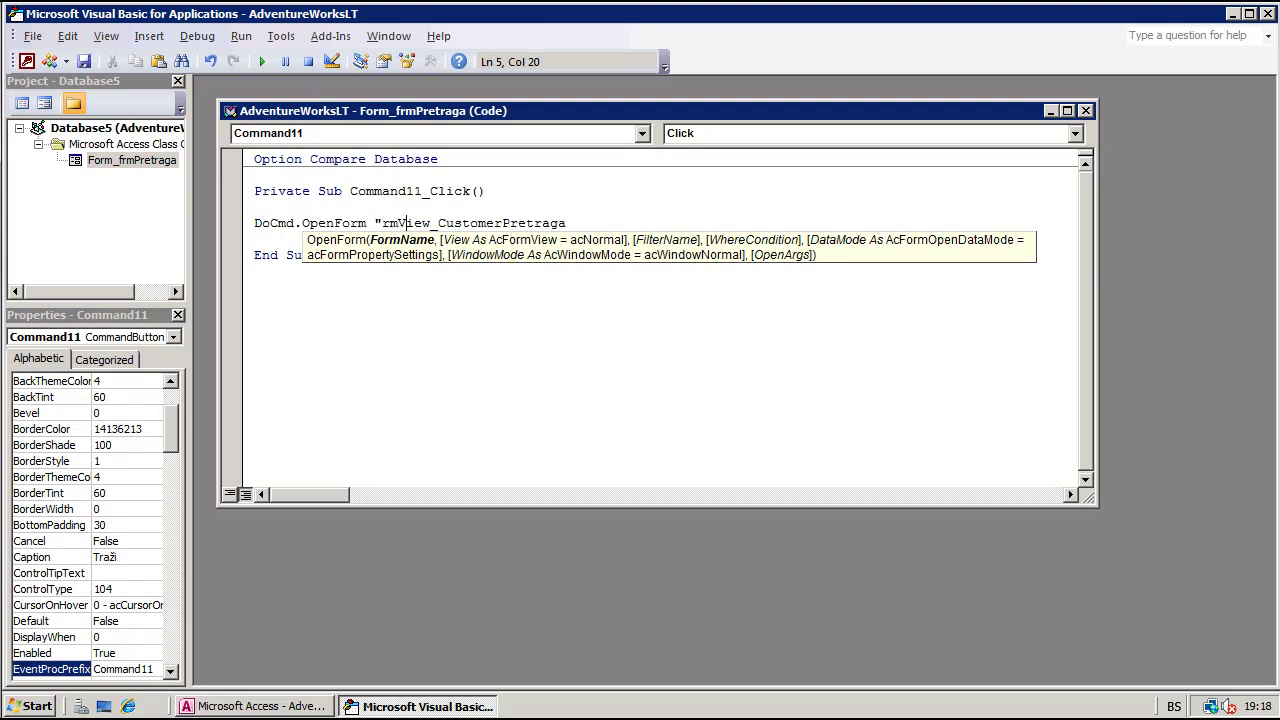
pyautogui.click(384, 223)
pyautogui.write('f')
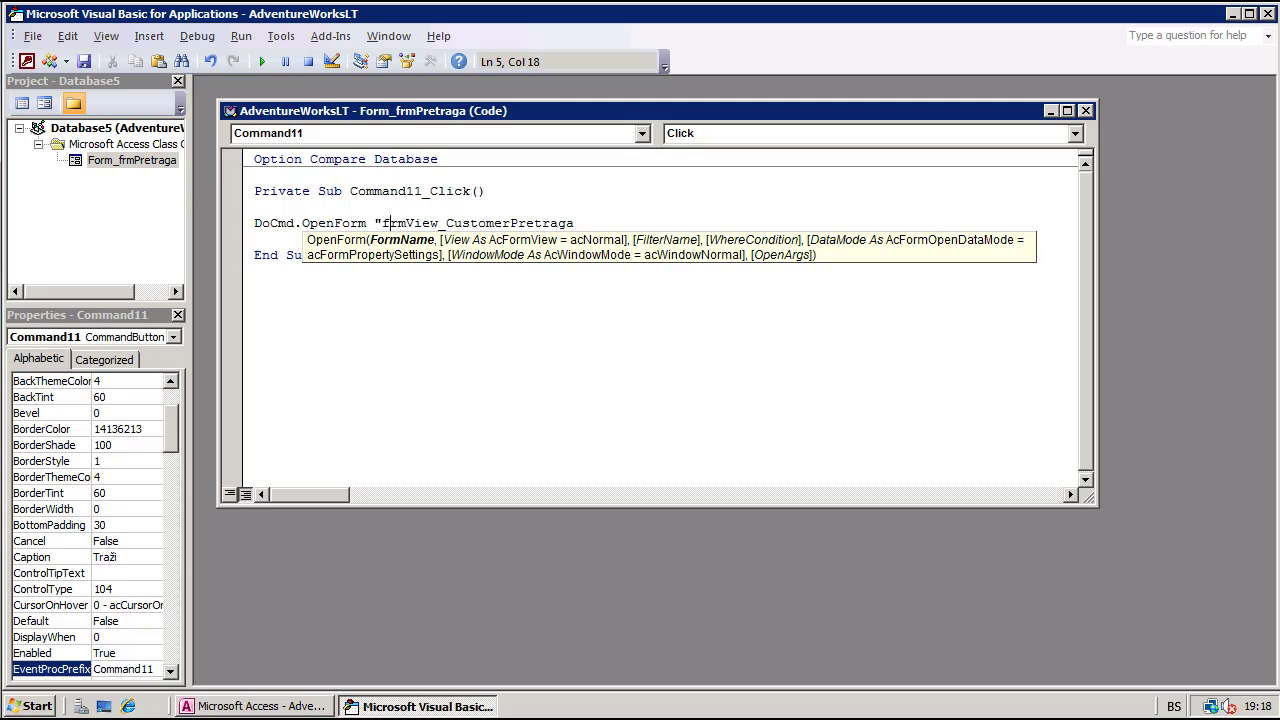
# Complete the OpenForm statement with empty View, FilterName and WhereCondition arguments and acFormReadOnly as the data mode, and indent it
pyautogui.click(576, 223)
pyautogui.write('",,')
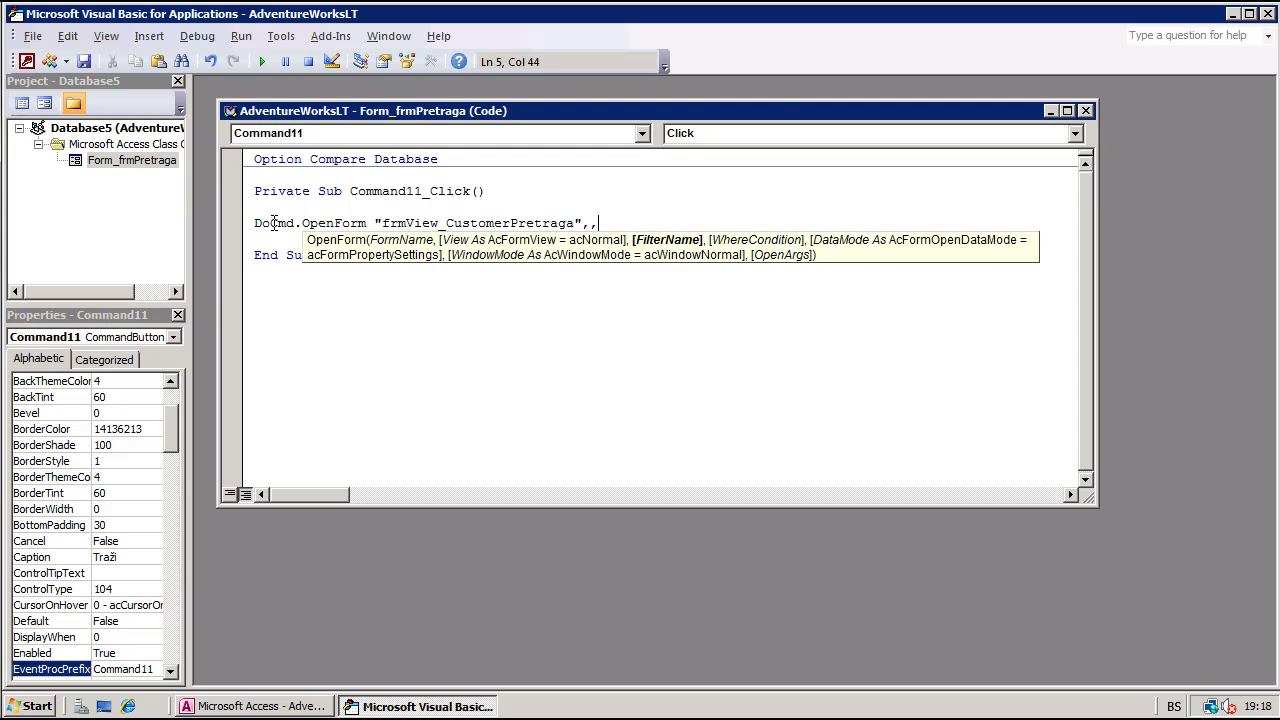
pyautogui.write(',,')
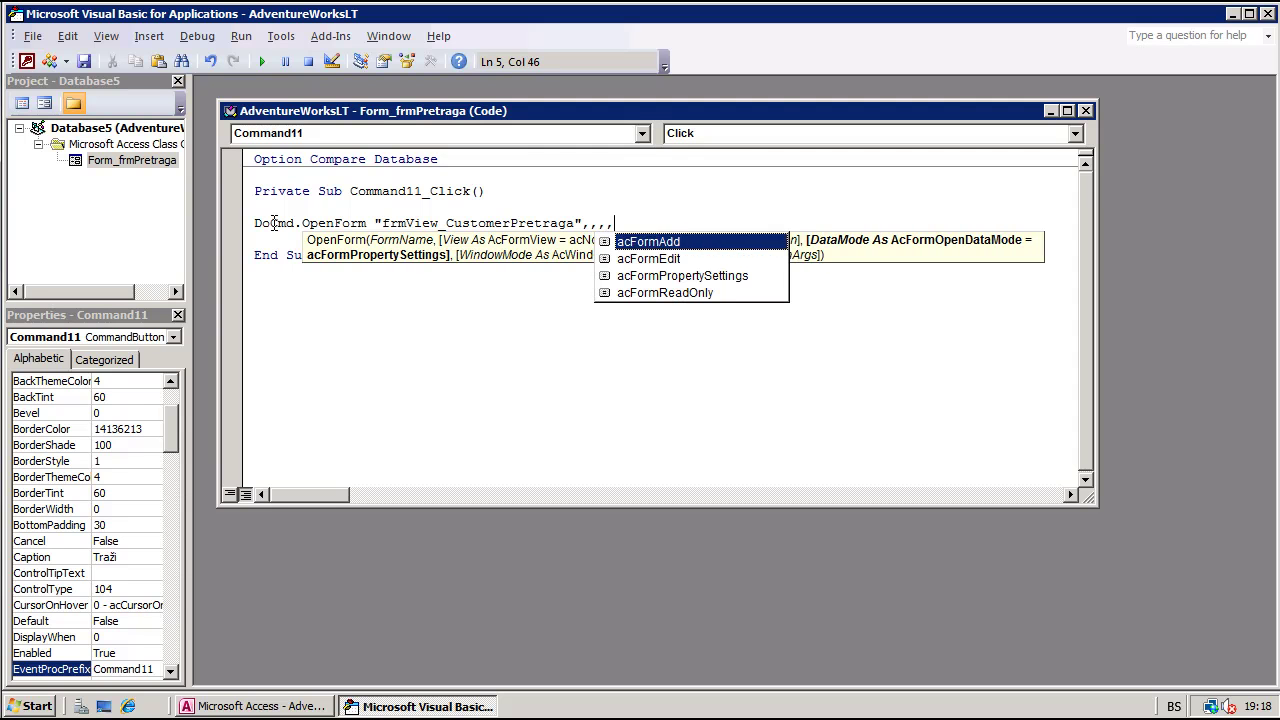
pyautogui.press('Down')
pyautogui.press('Down')
pyautogui.press('Down')
pyautogui.press('Return')
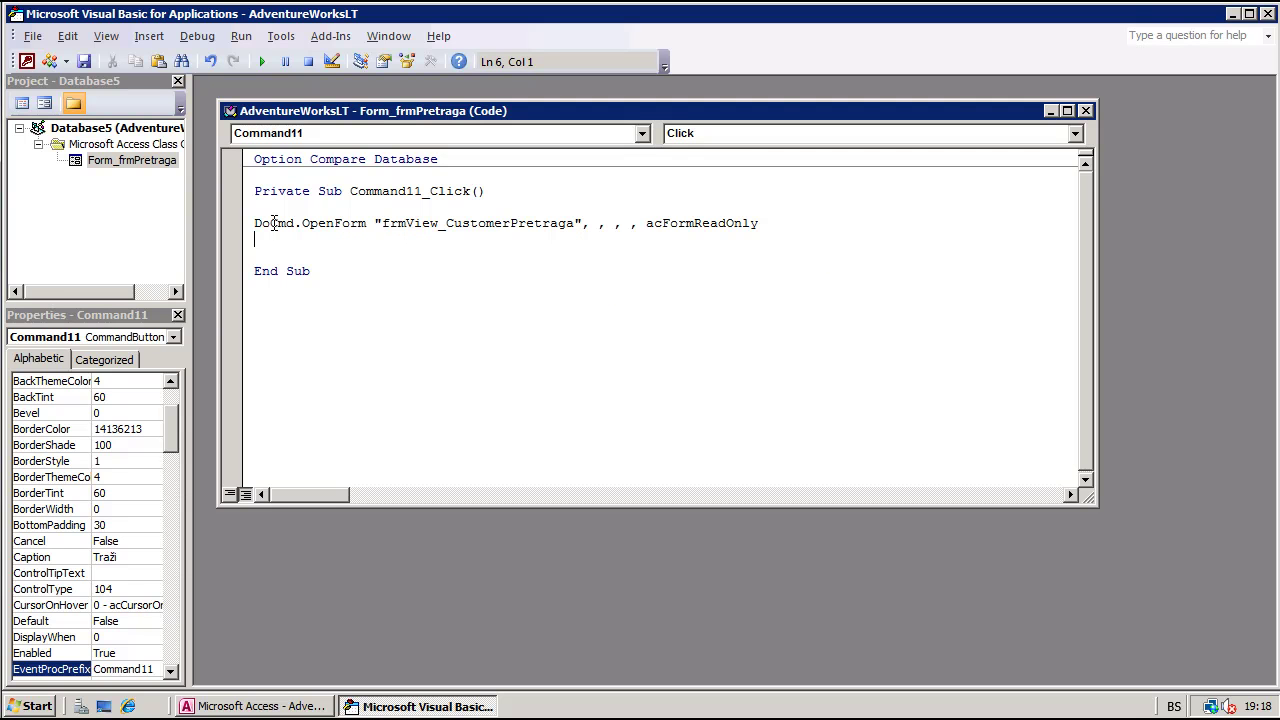
pyautogui.press('Tab')
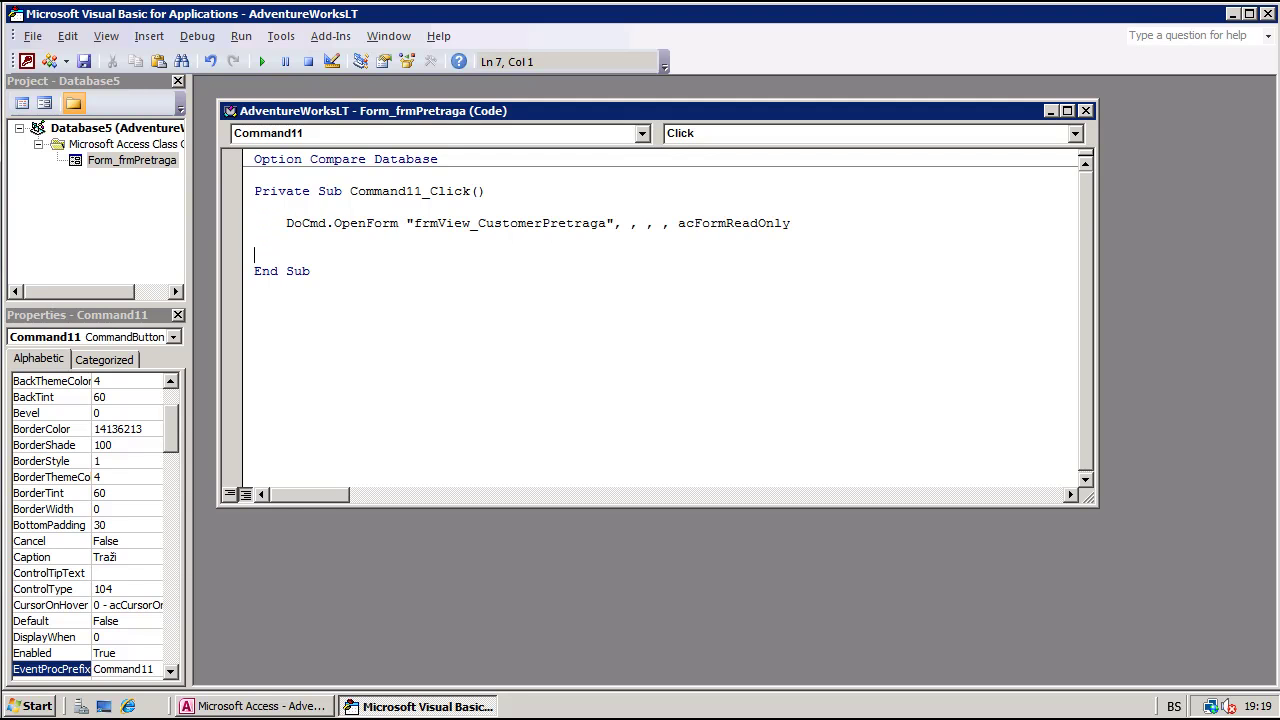
# Remove the extra blank line before End Sub and return from the code editor to frmPretraga in Form View
pyautogui.press('Delete')
pyautogui.click(1267, 14)
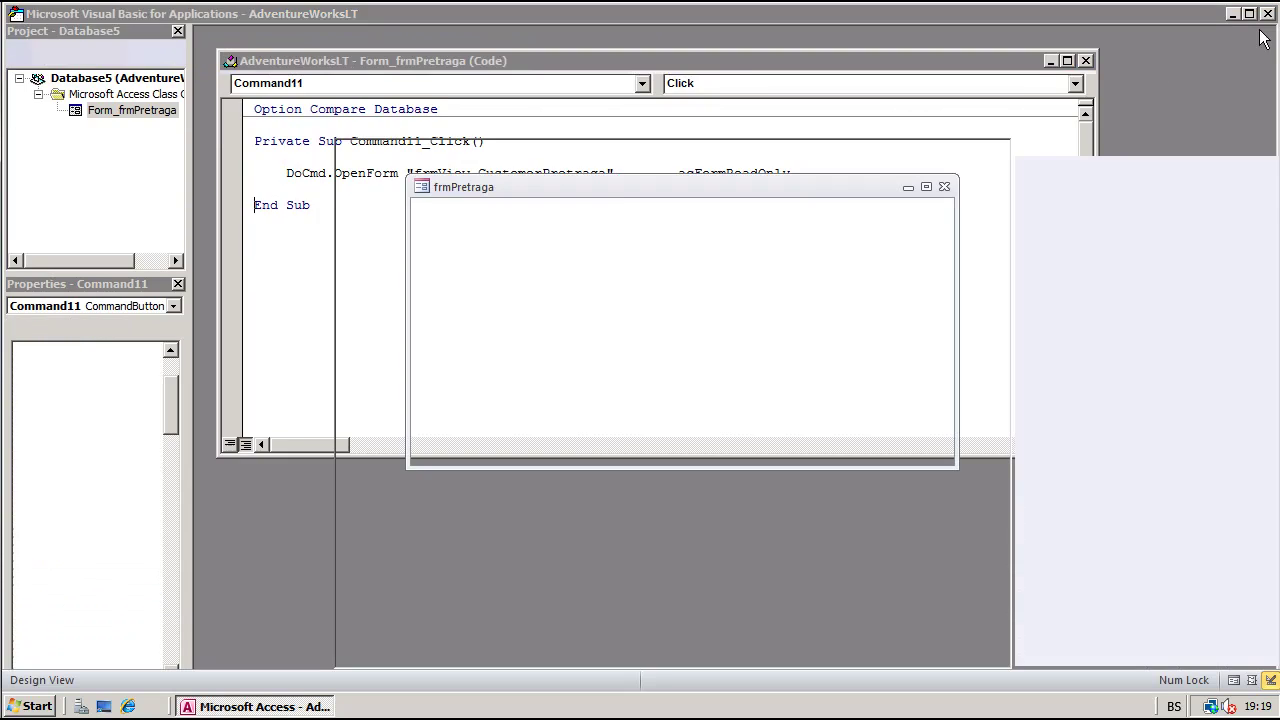
pyautogui.press('F5')
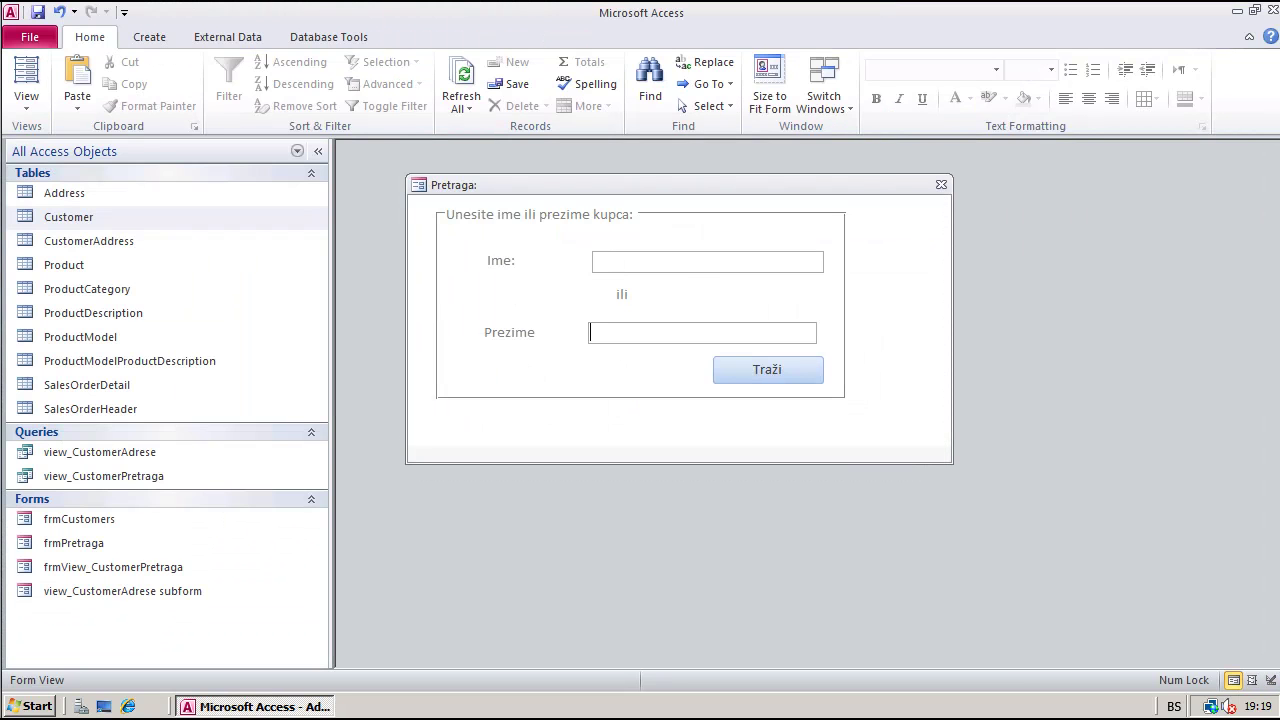
# Look up the first customer's LastName in the Customer table and close the table
pyautogui.doubleClick(60, 222)
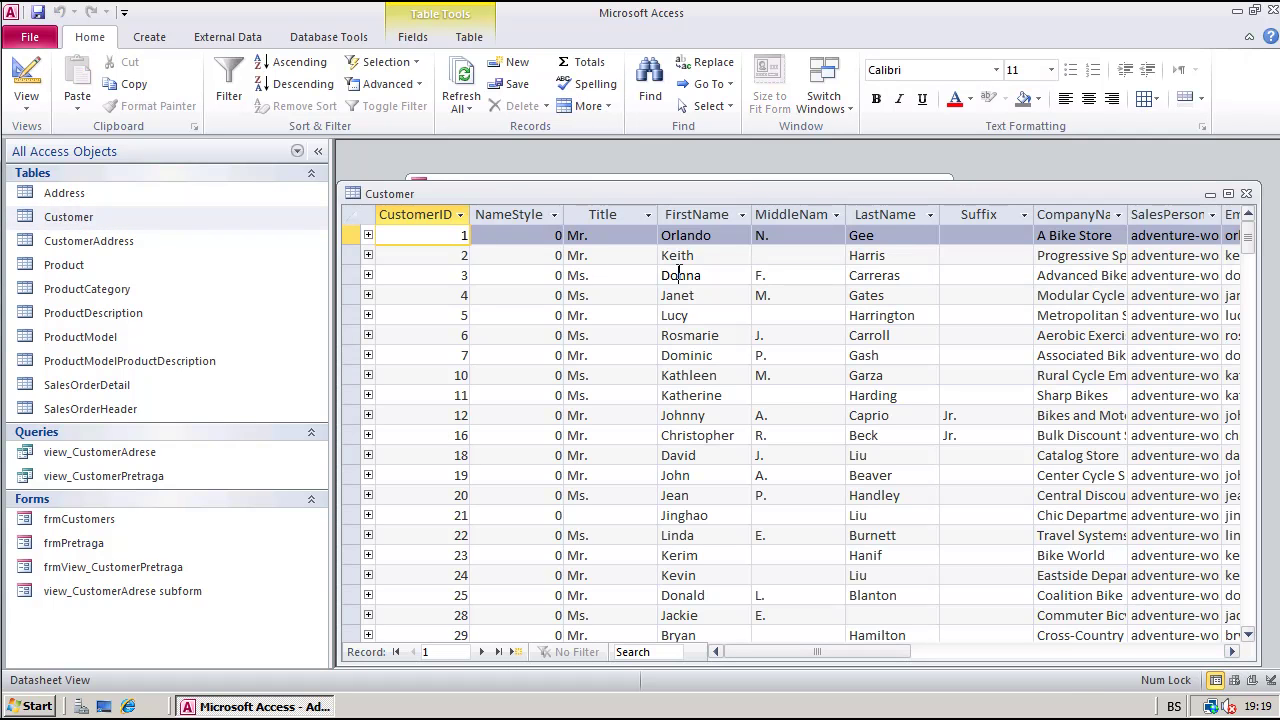
pyautogui.click(672, 275)
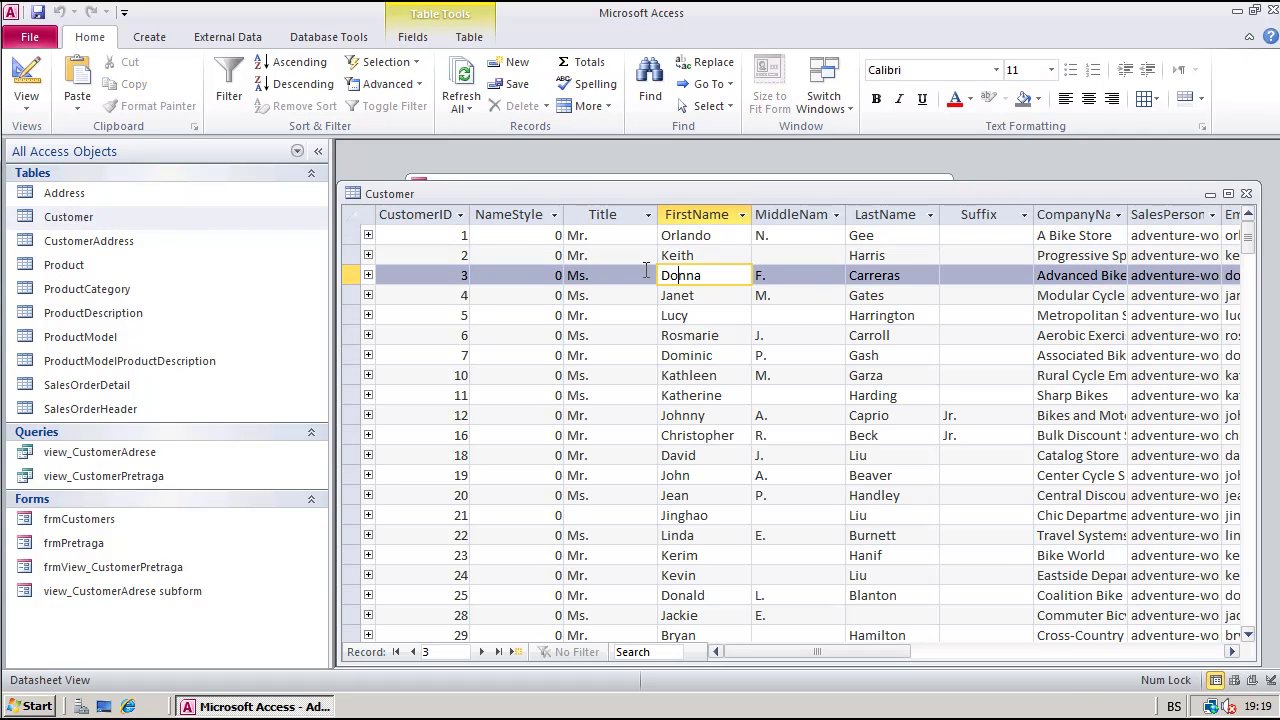
pyautogui.click(872, 235)
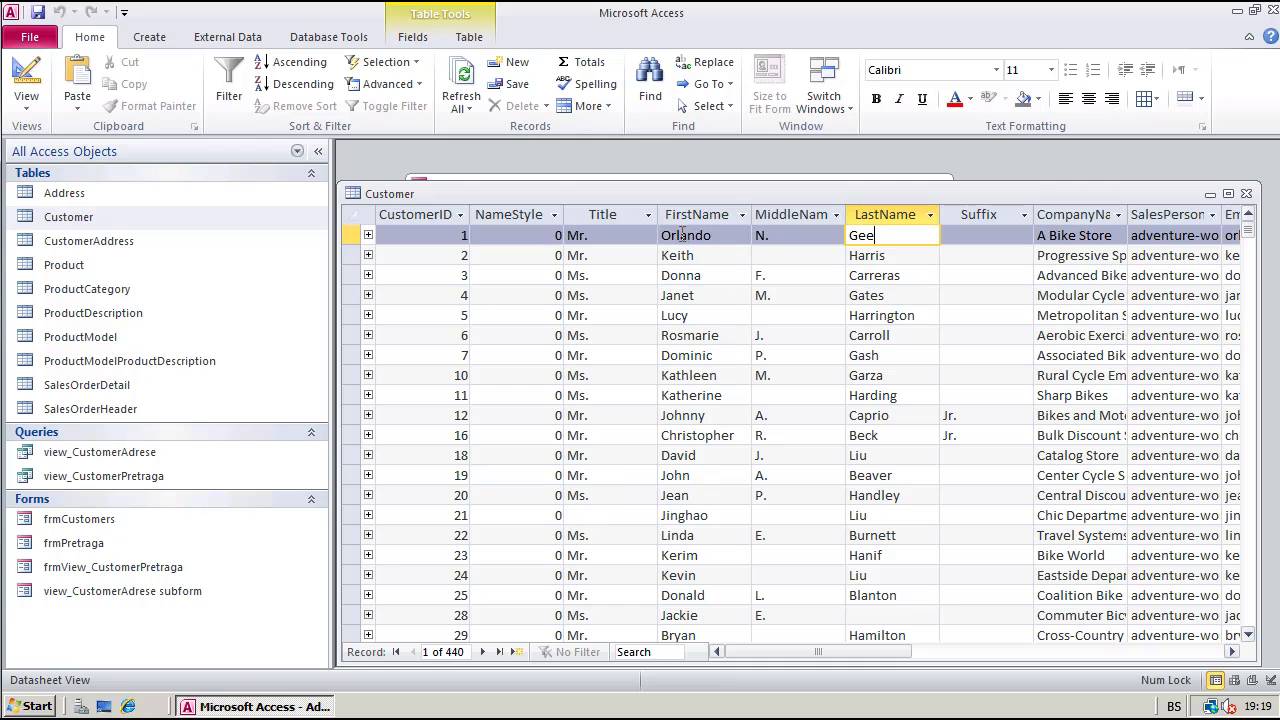
pyautogui.press('Up')
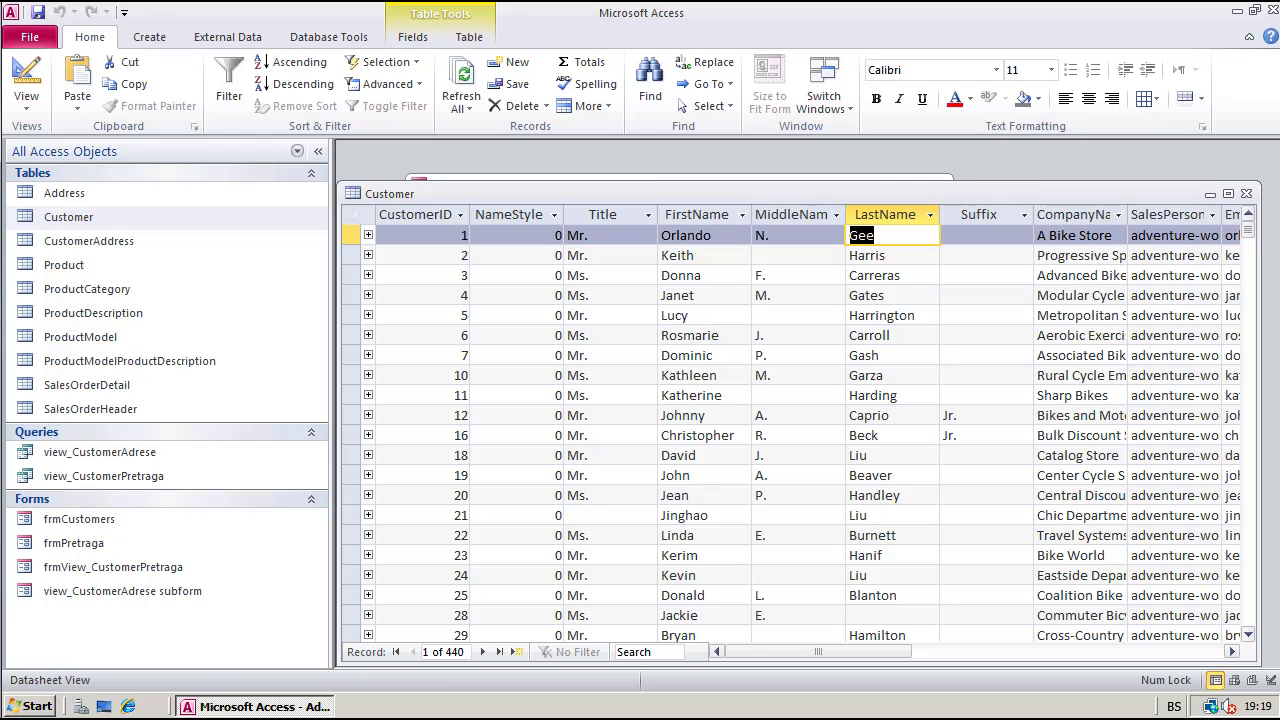
pyautogui.click(1246, 193)
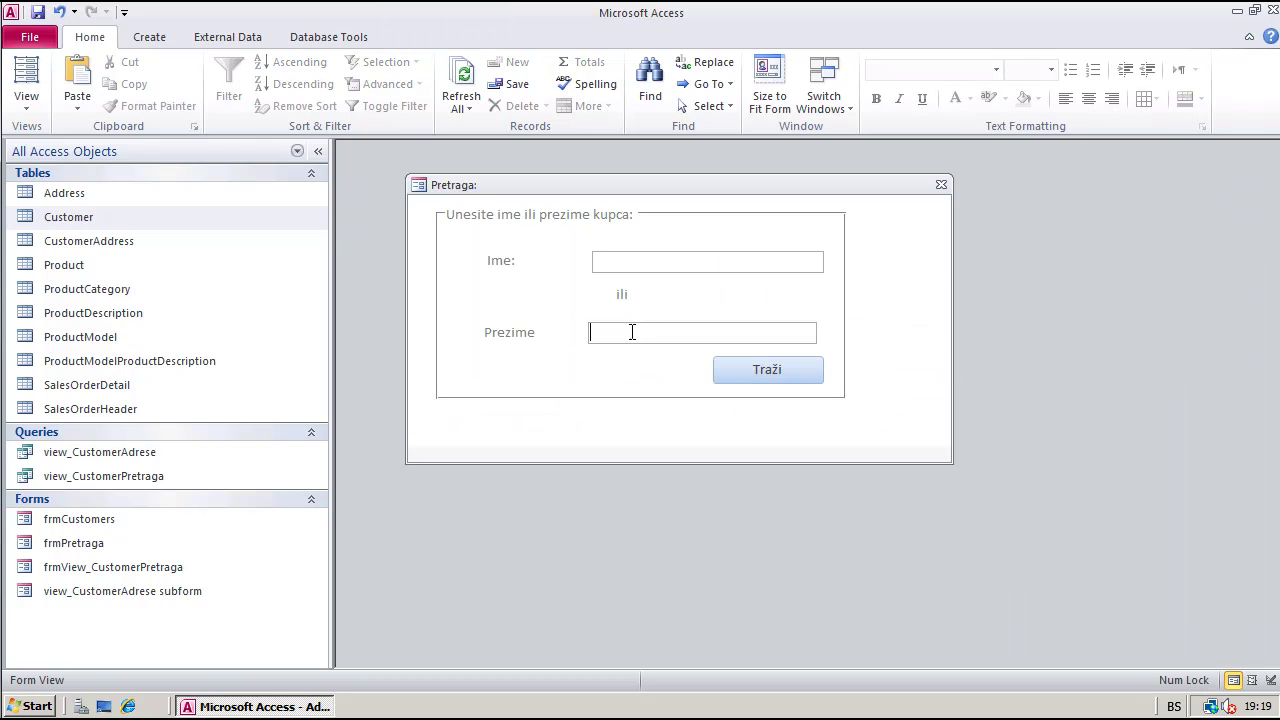
# Search by the customer's last name in the Prezime box and move the Kupci pretraga window below that box
pyautogui.write('Gee')
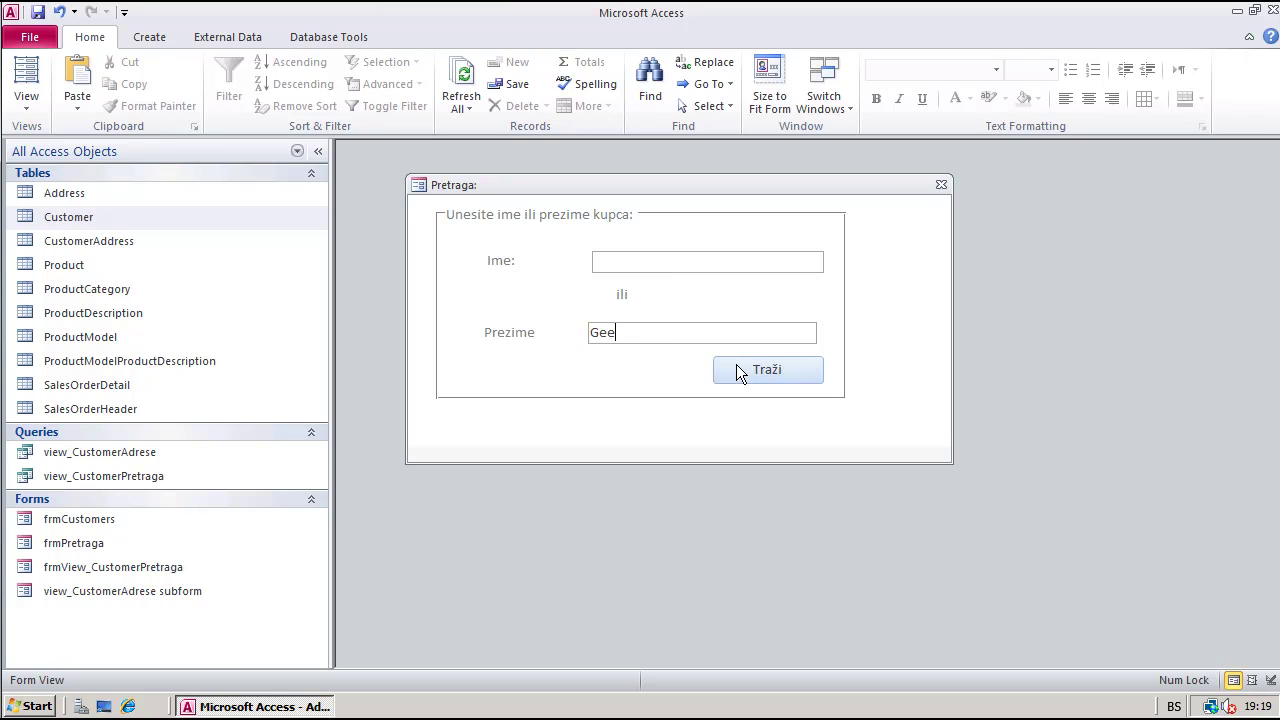
pyautogui.click(737, 366)
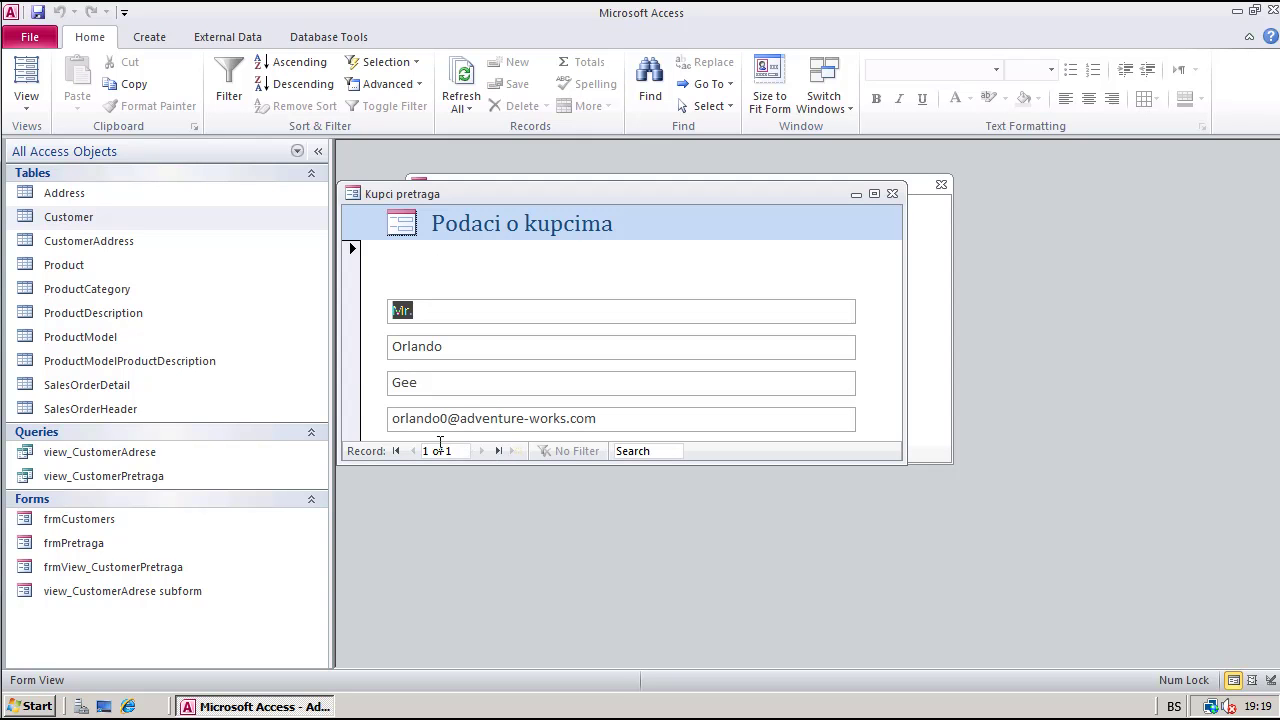
pyautogui.moveTo(552, 193); pyautogui.dragTo(651, 356)
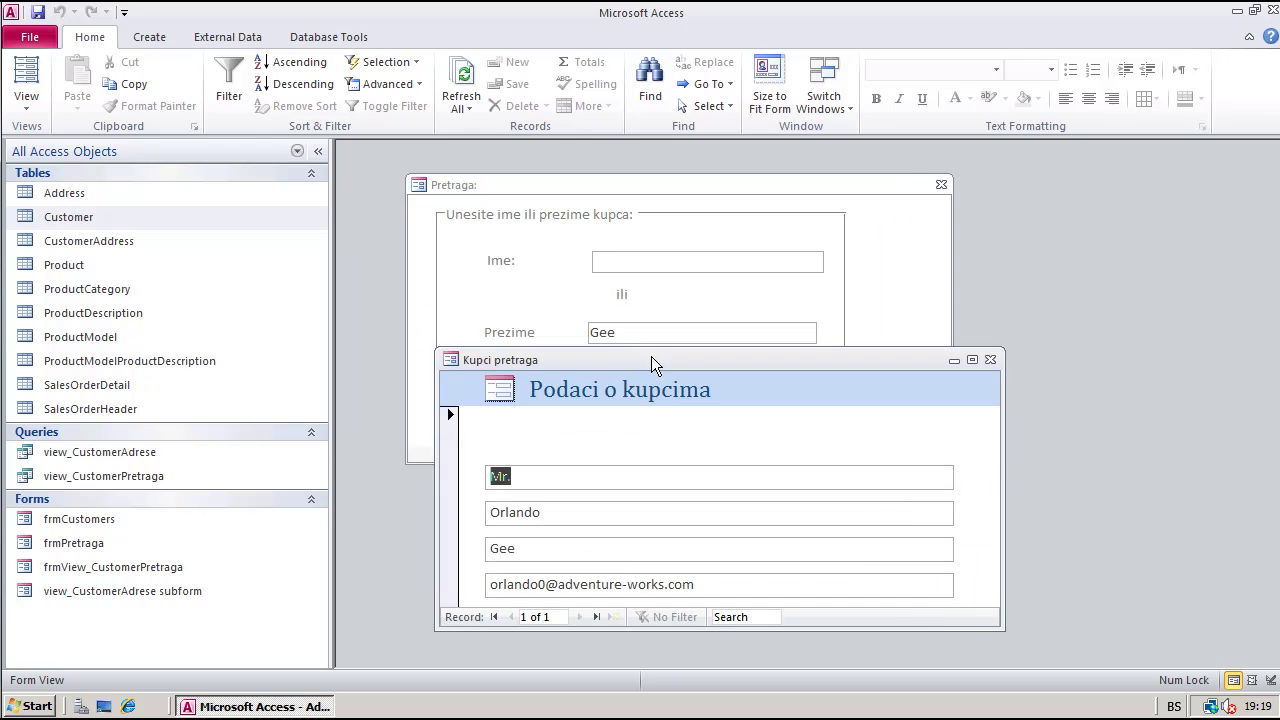